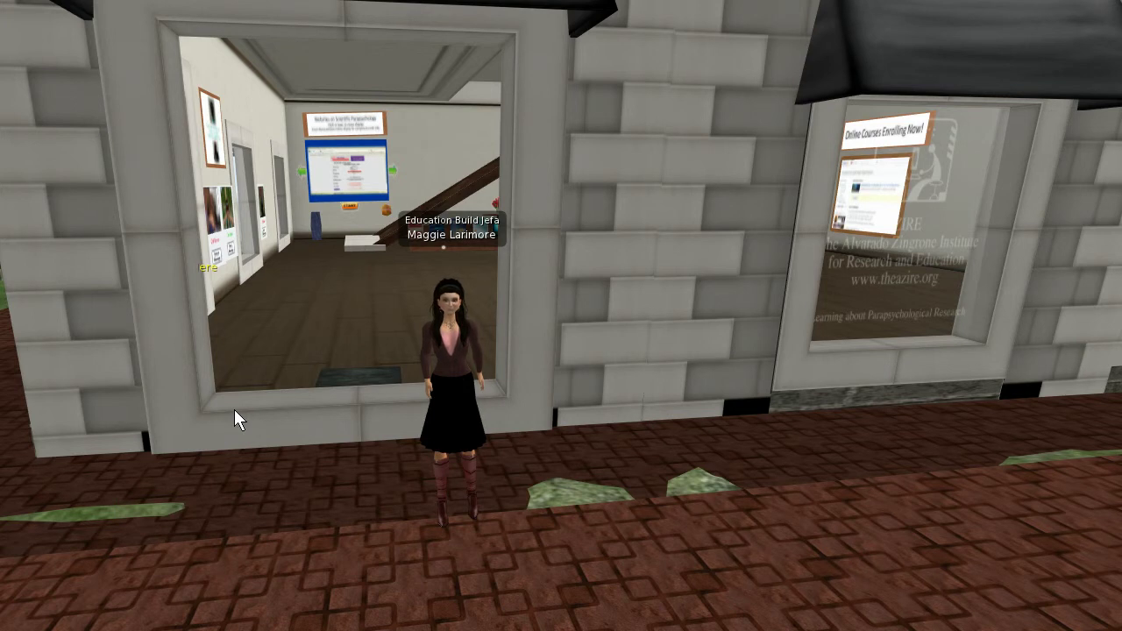
Walk forward into the building and turn to survey the reception desk, portrait wall and staircase room
key("Up")
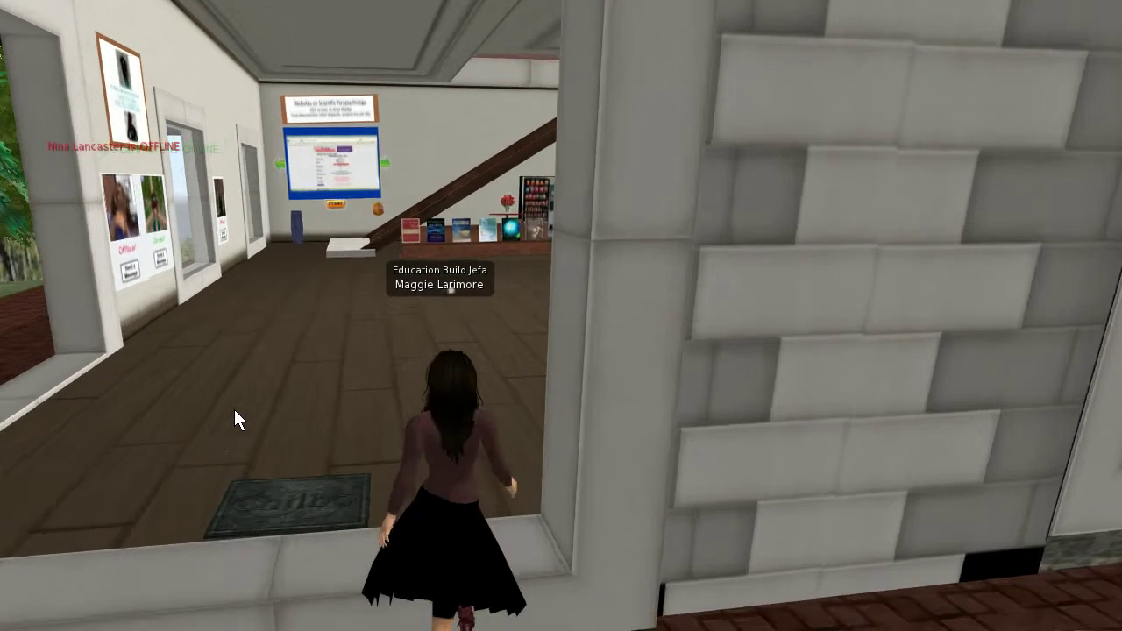
key("Right")
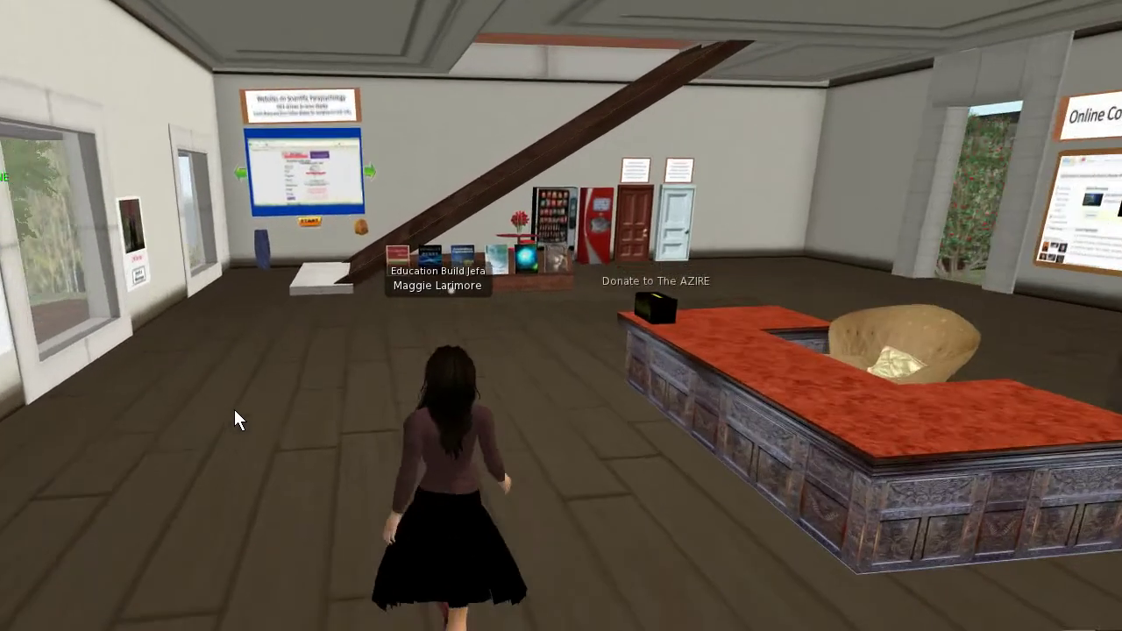
key("Right")
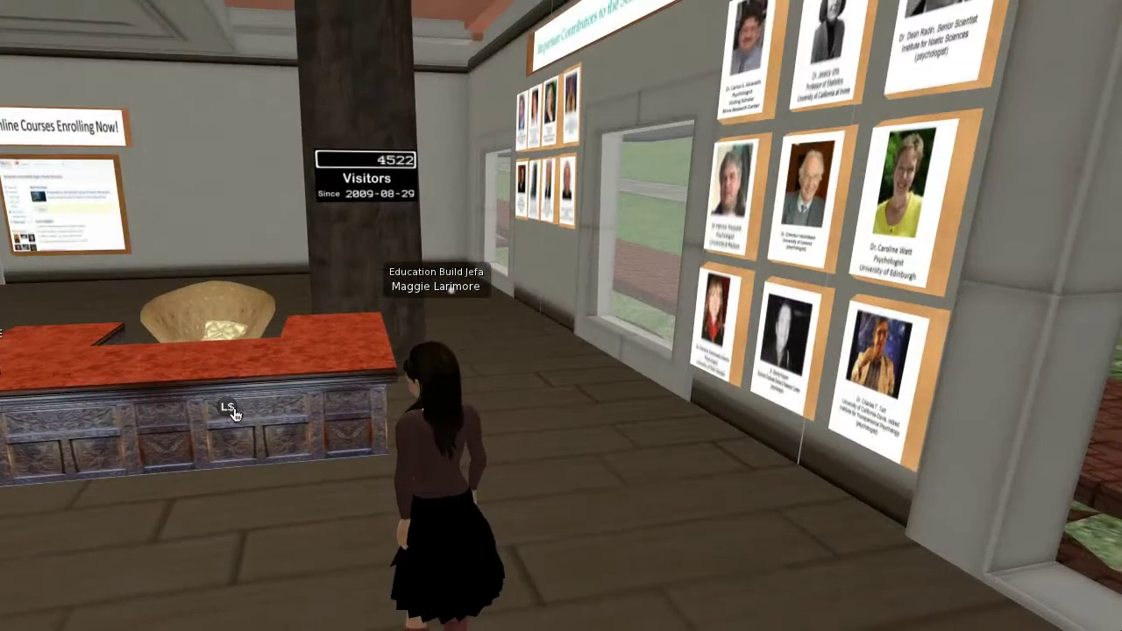
key("Right")
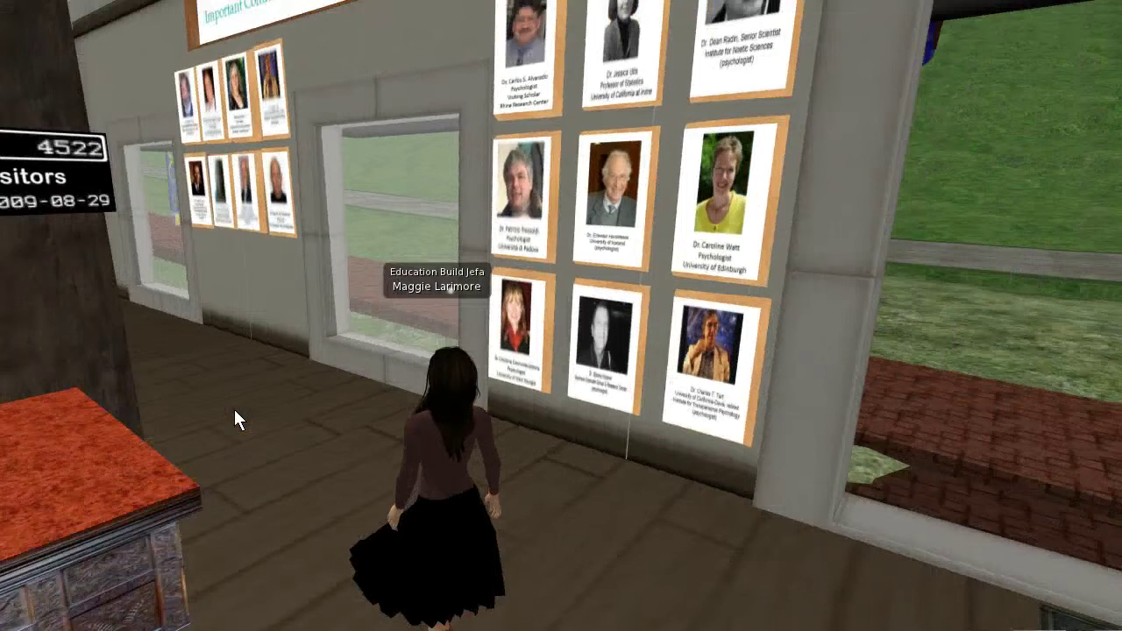
key("Down")
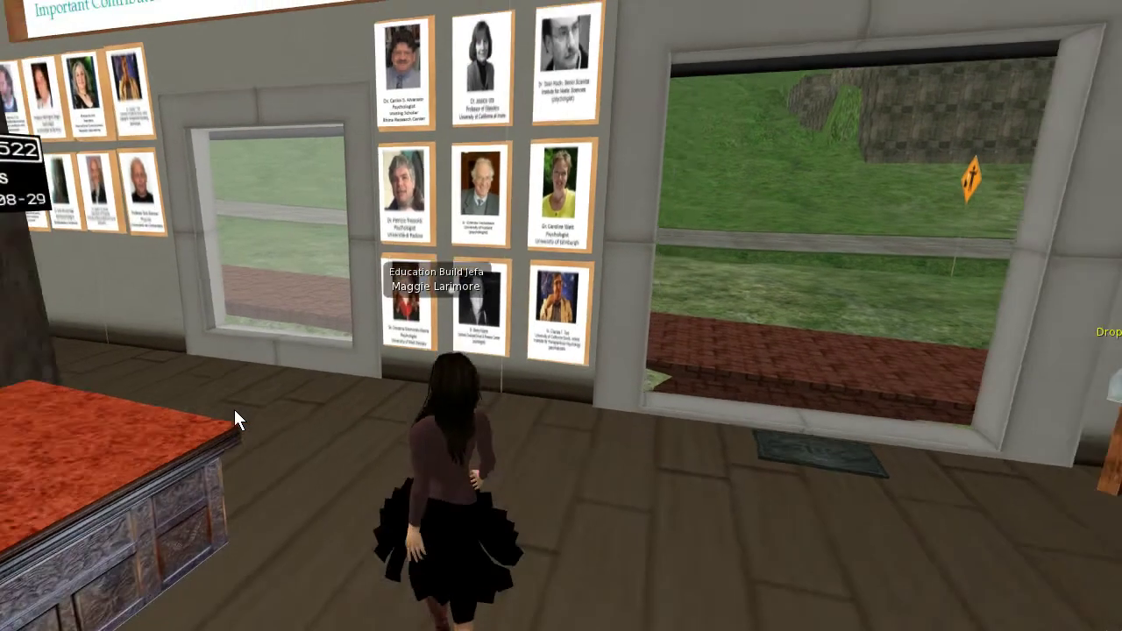
key("Right")
key("Left")
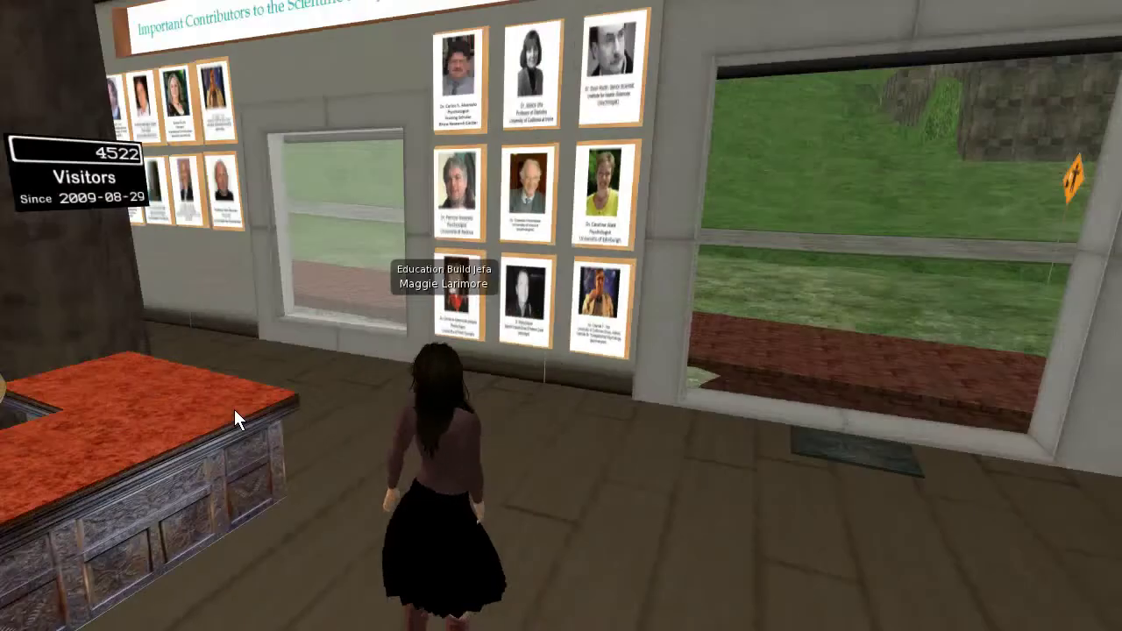
key("Left")
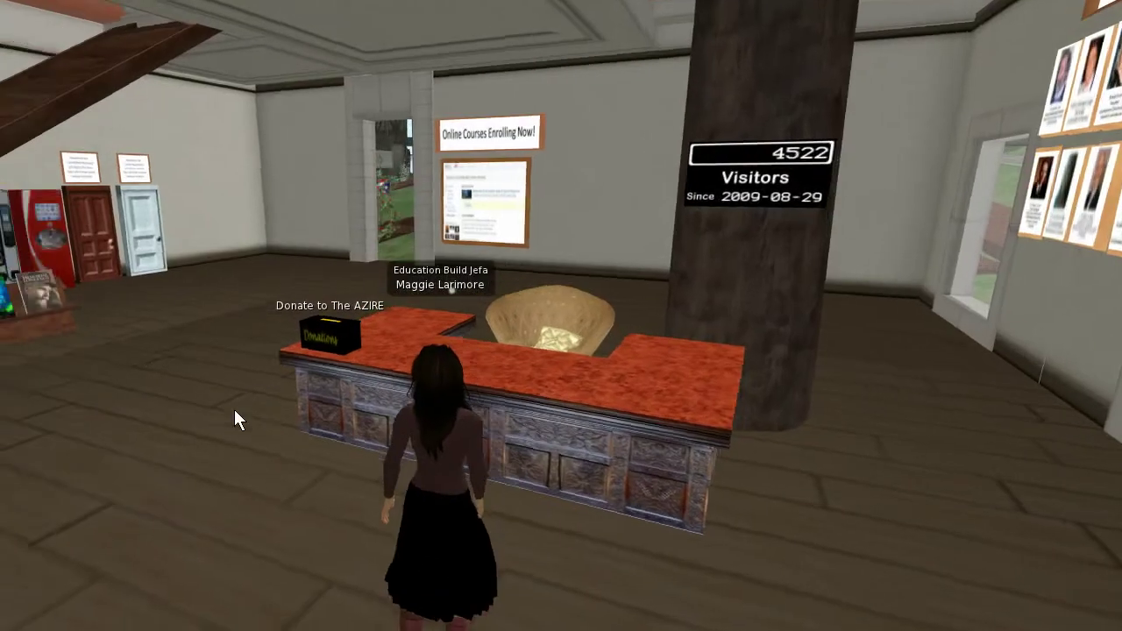
key("Left")
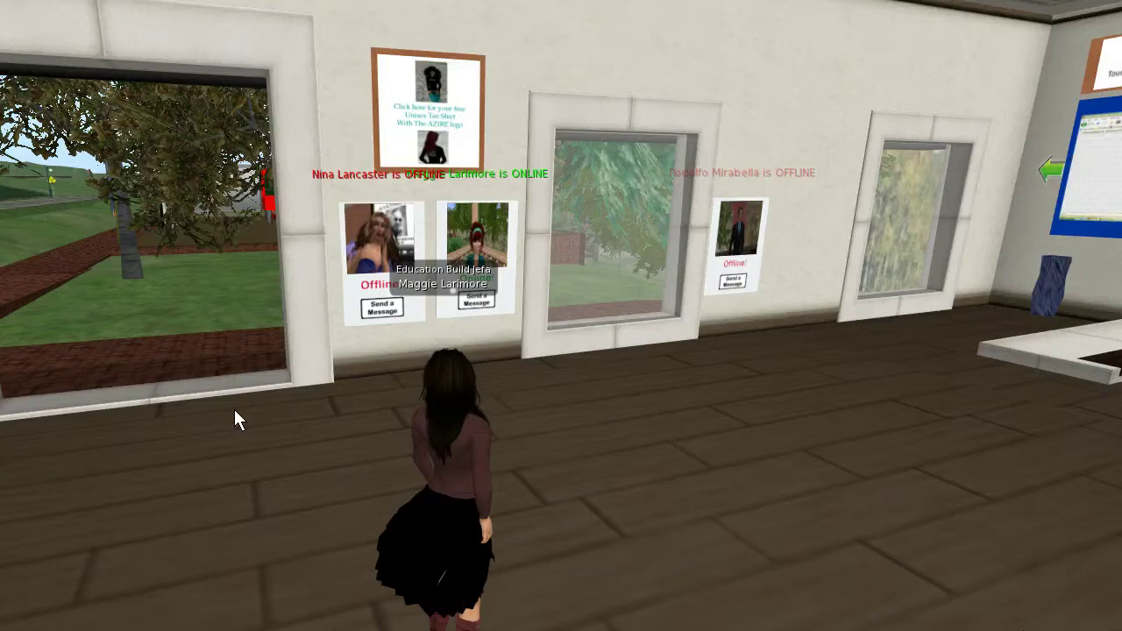
key("Left")
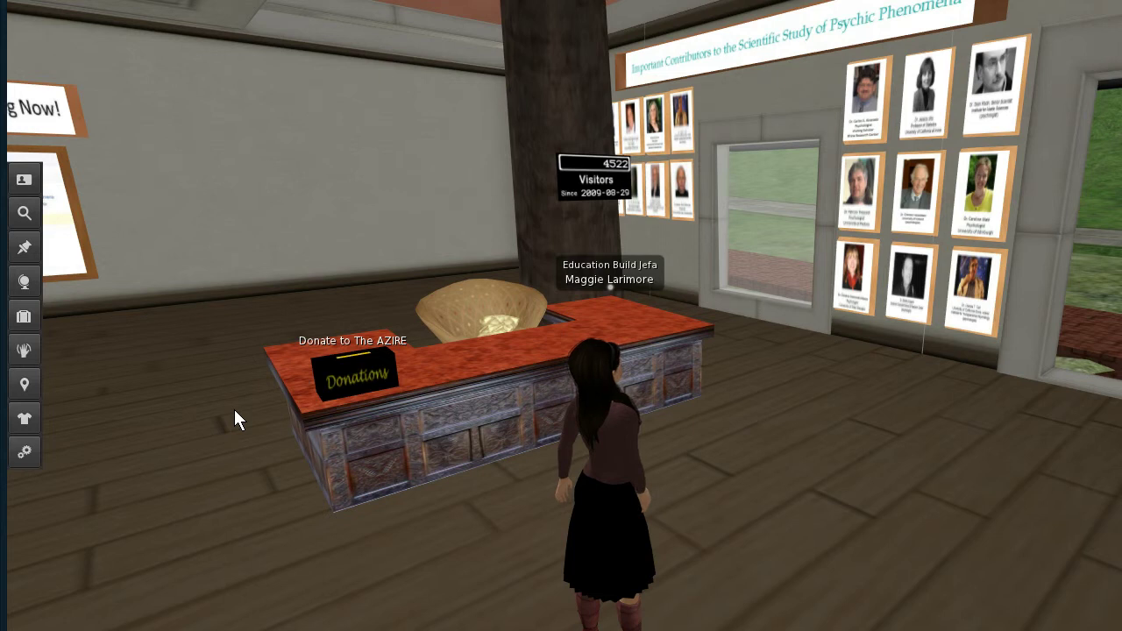
left_click_drag(863, 387, 906, 375)
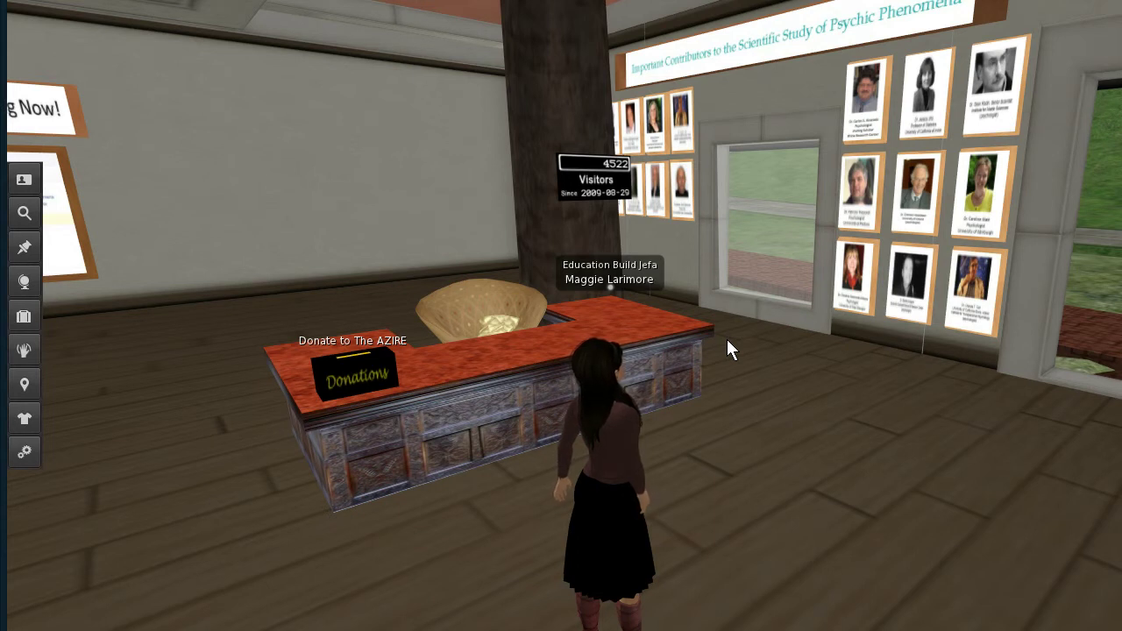
left_click(807, 462)
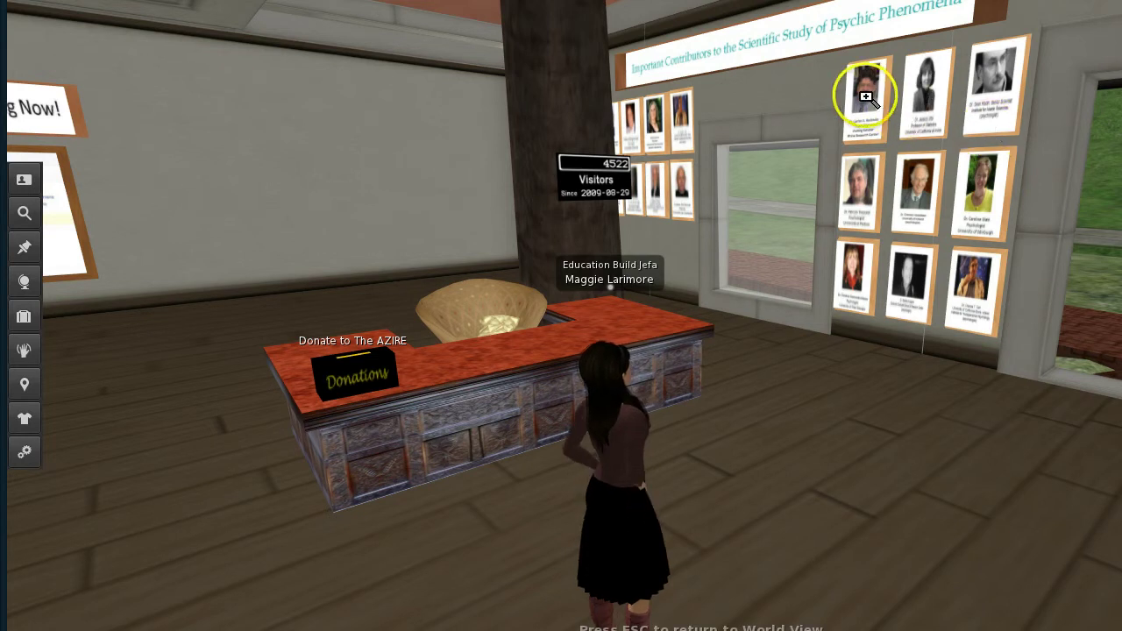
Focus the camera on the top-left contributor portrait and zoom in on it
left_click_drag(864, 100, 702, 328, "alt")
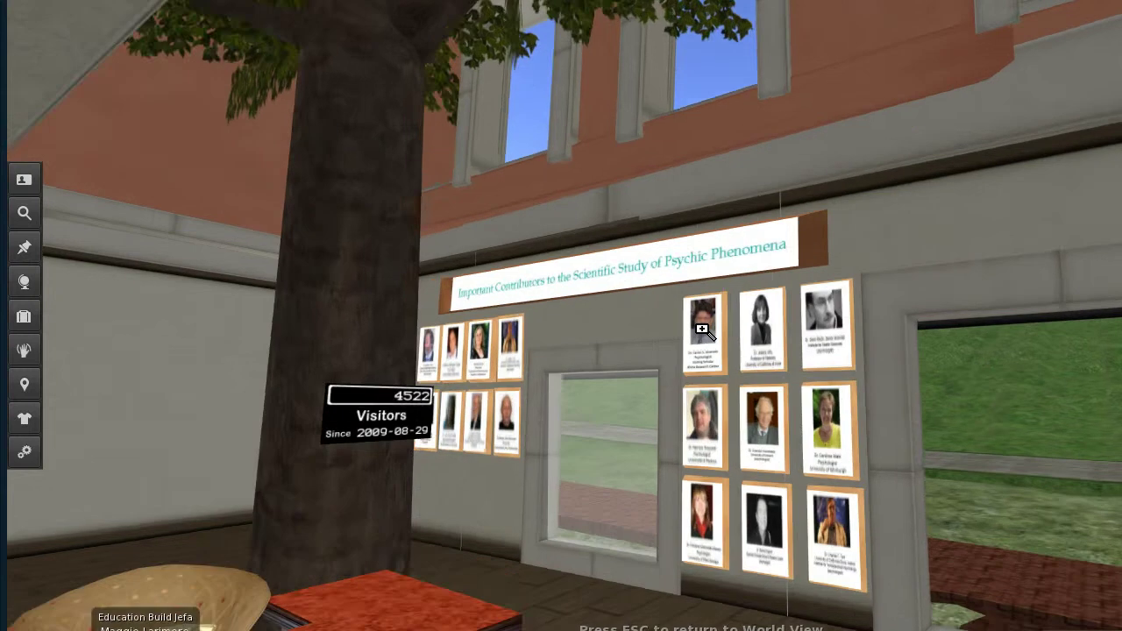
scroll(702, 329, "up", 3)
scroll(703, 329, "up", 5)
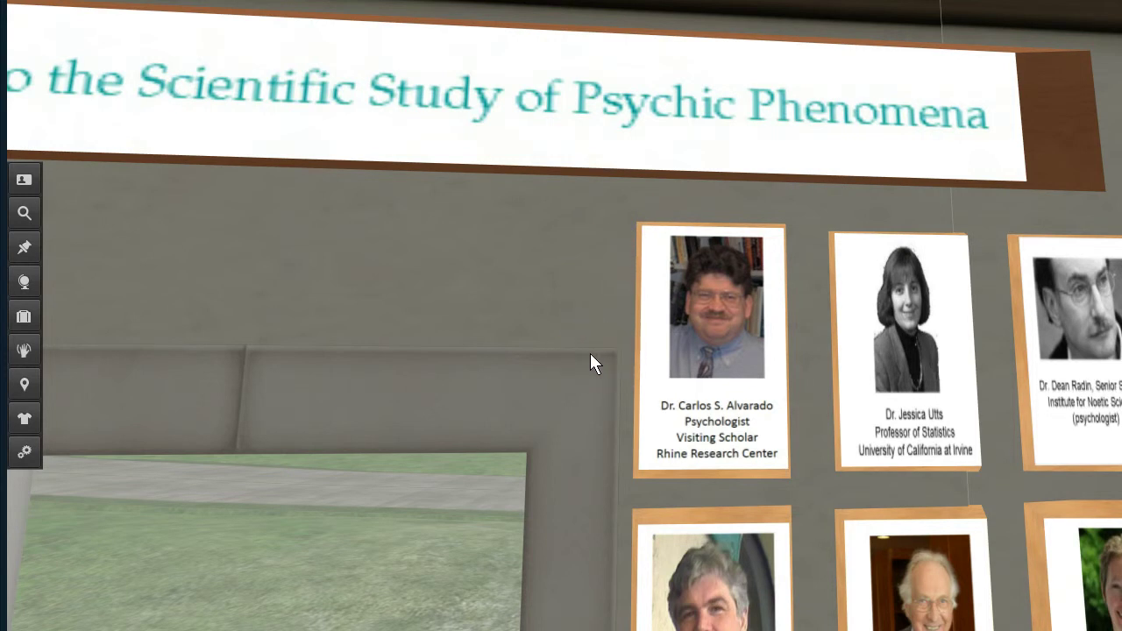
Touch the top-left portrait and accept loading its biography page in the web browser
left_click(717, 337)
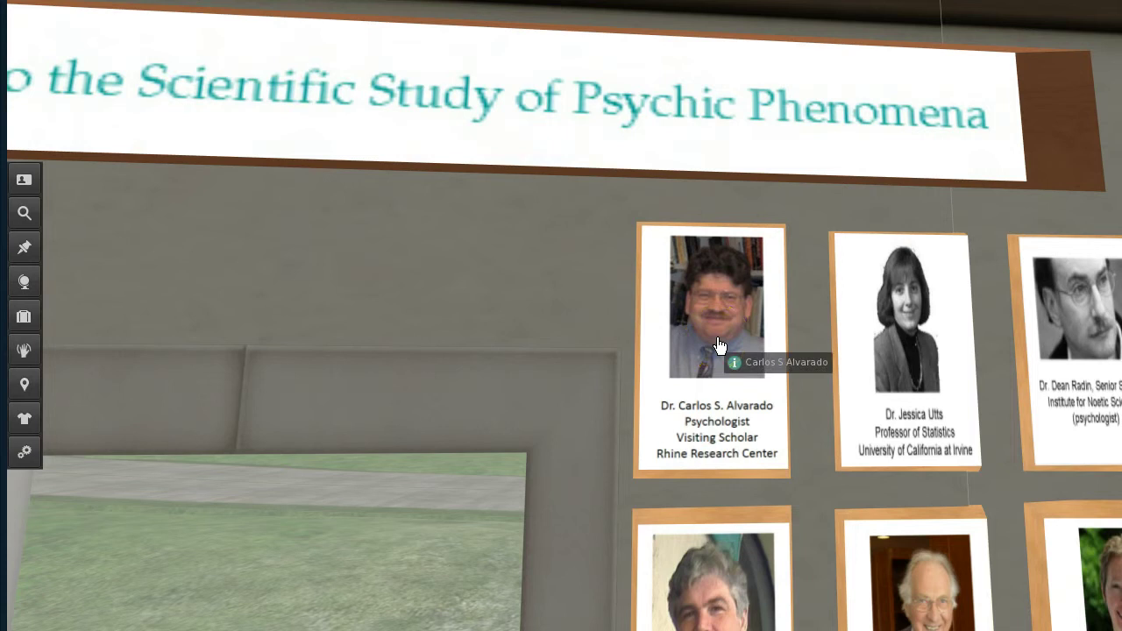
left_click(574, 346)
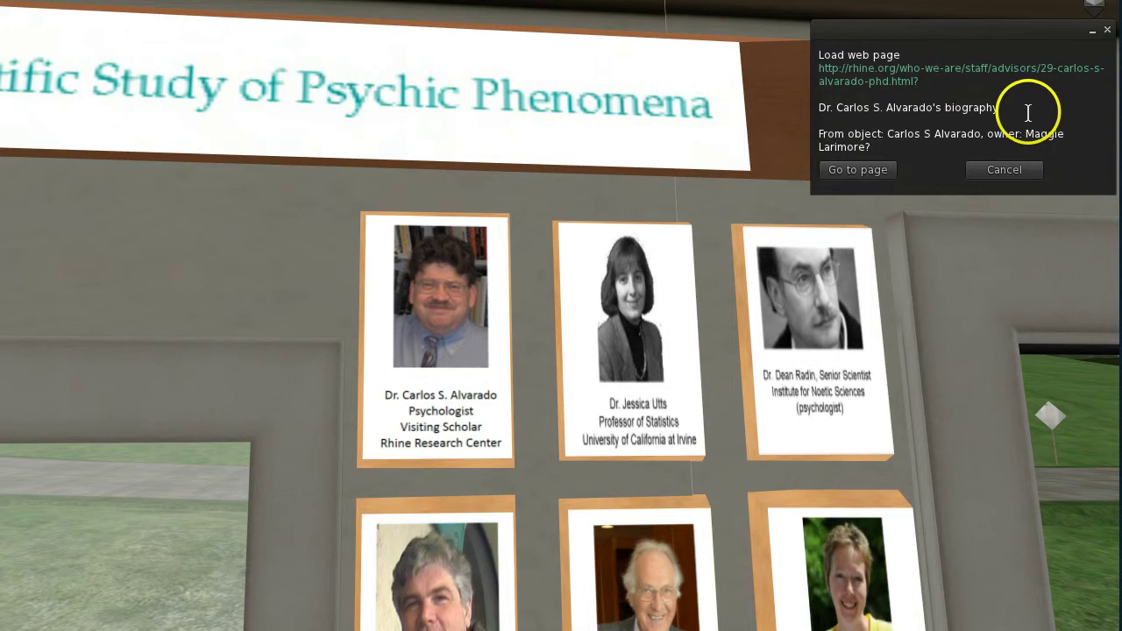
left_click(855, 170)
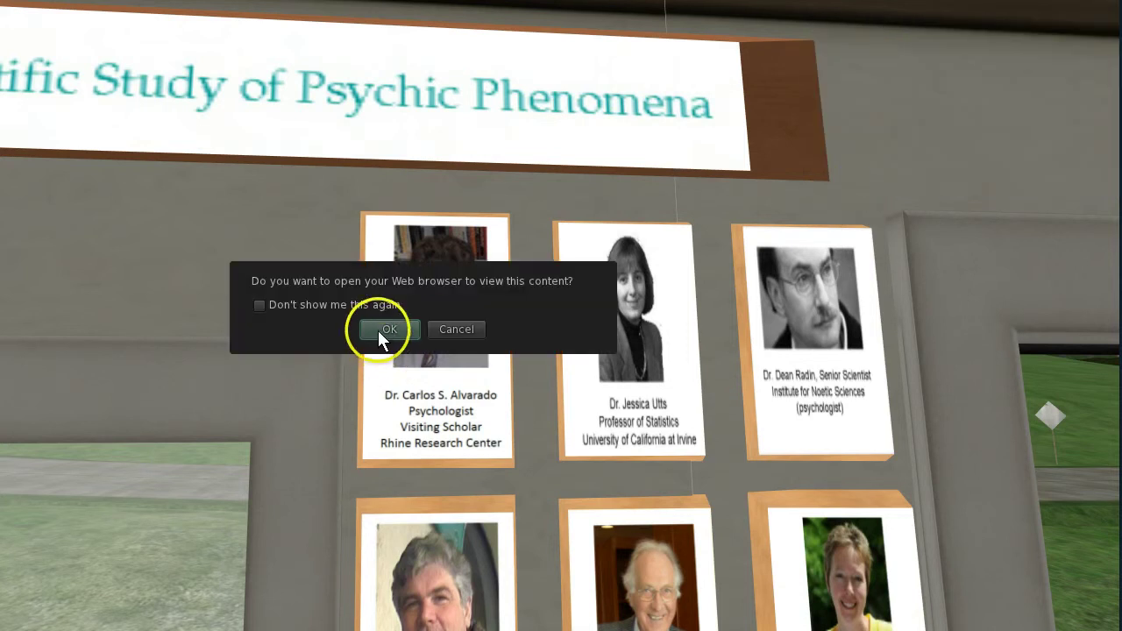
left_click(379, 331)
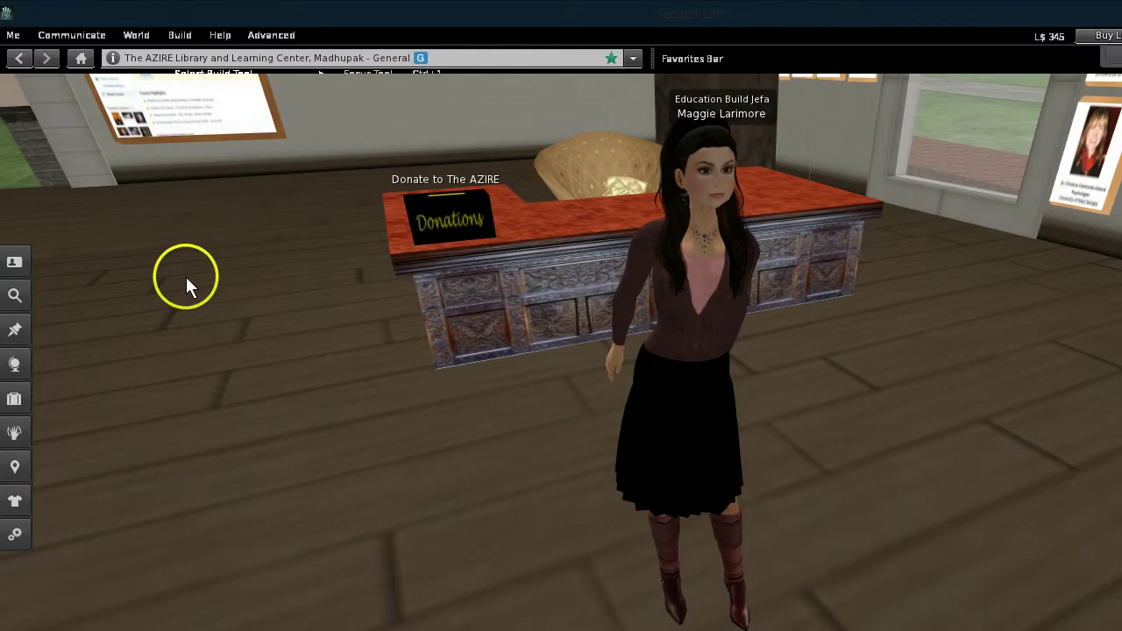
Switch to the Build Create Tool, move the build floater left, and choose the cube shape
left_click(180, 35)
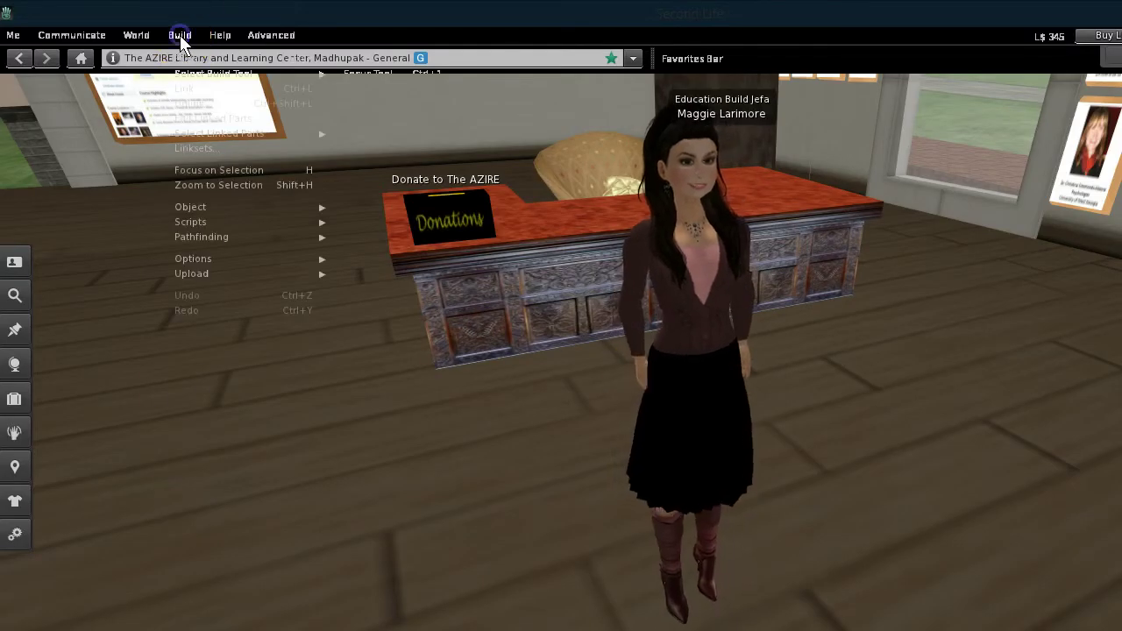
left_click(195, 116)
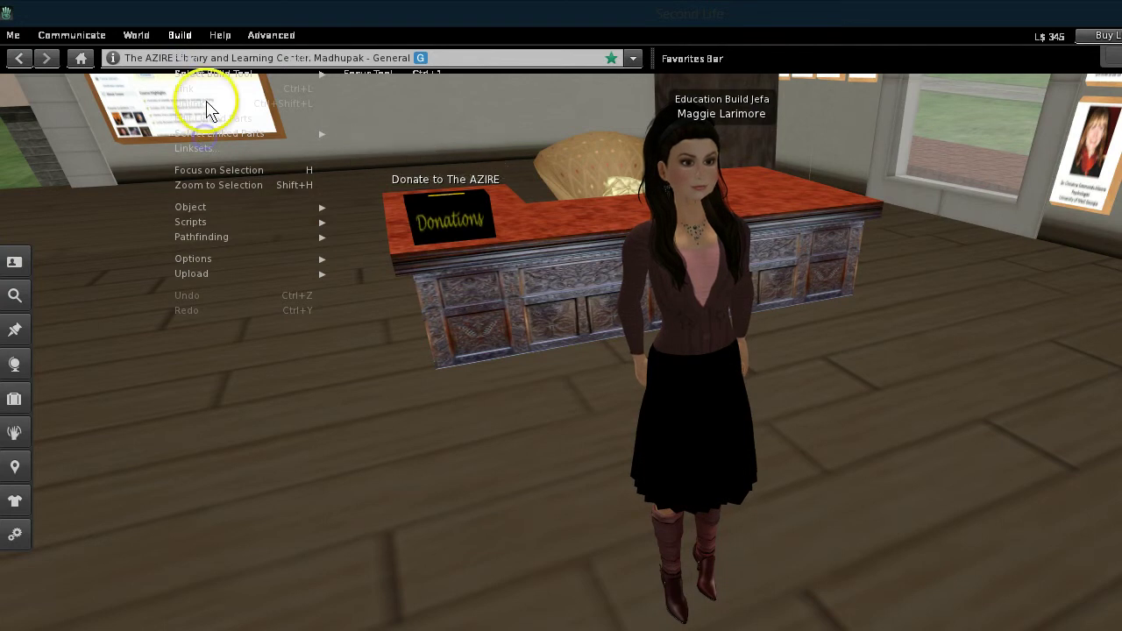
mouse_move(238, 78)
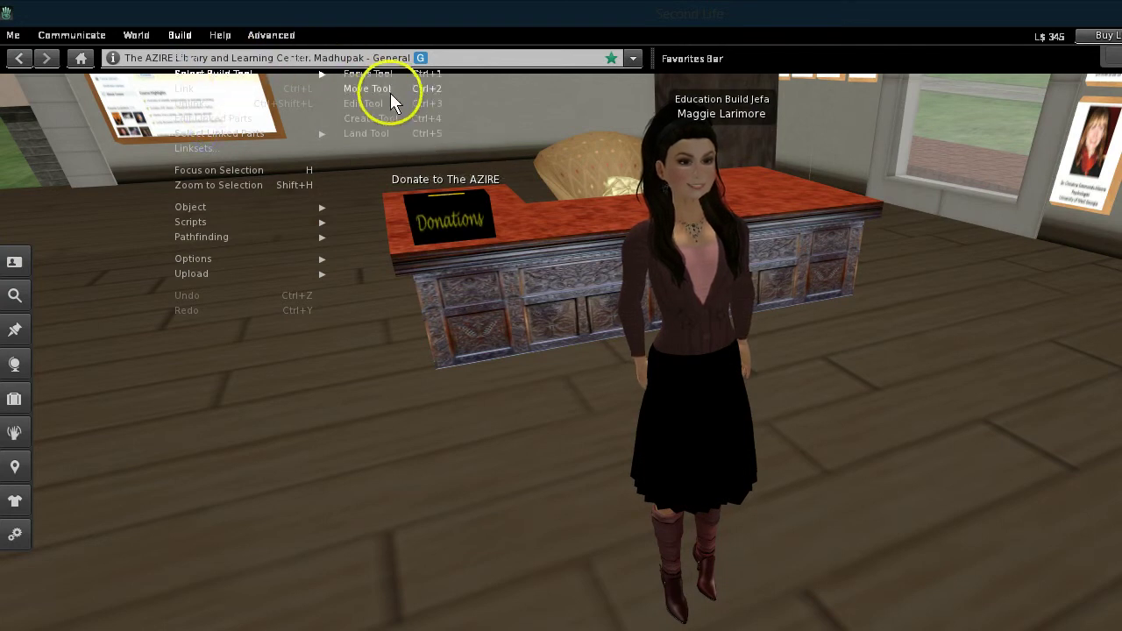
left_click(388, 124)
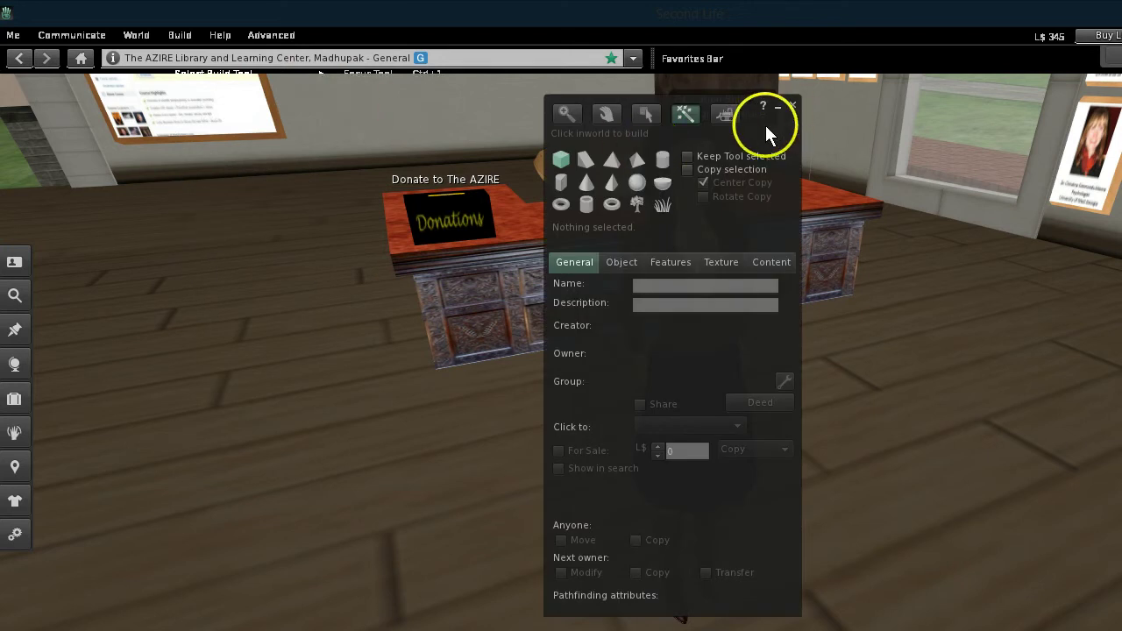
left_click_drag(765, 125, 469, 135)
left_click(264, 169)
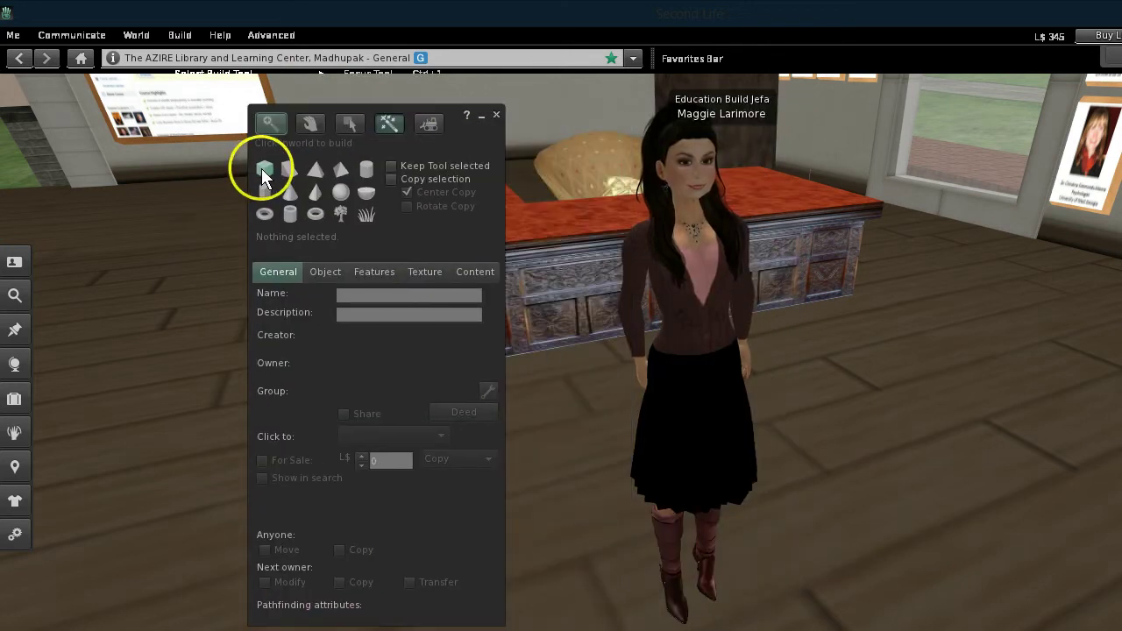
Place a wooden cube on the floor and bring up its Object size settings
left_click(862, 568)
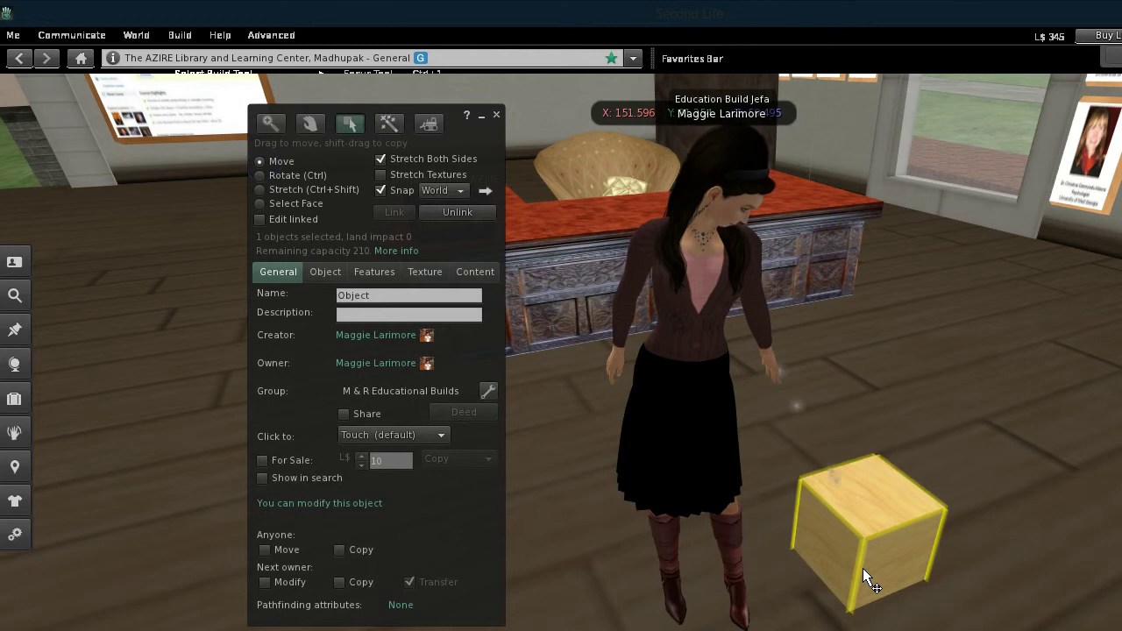
left_click(324, 271)
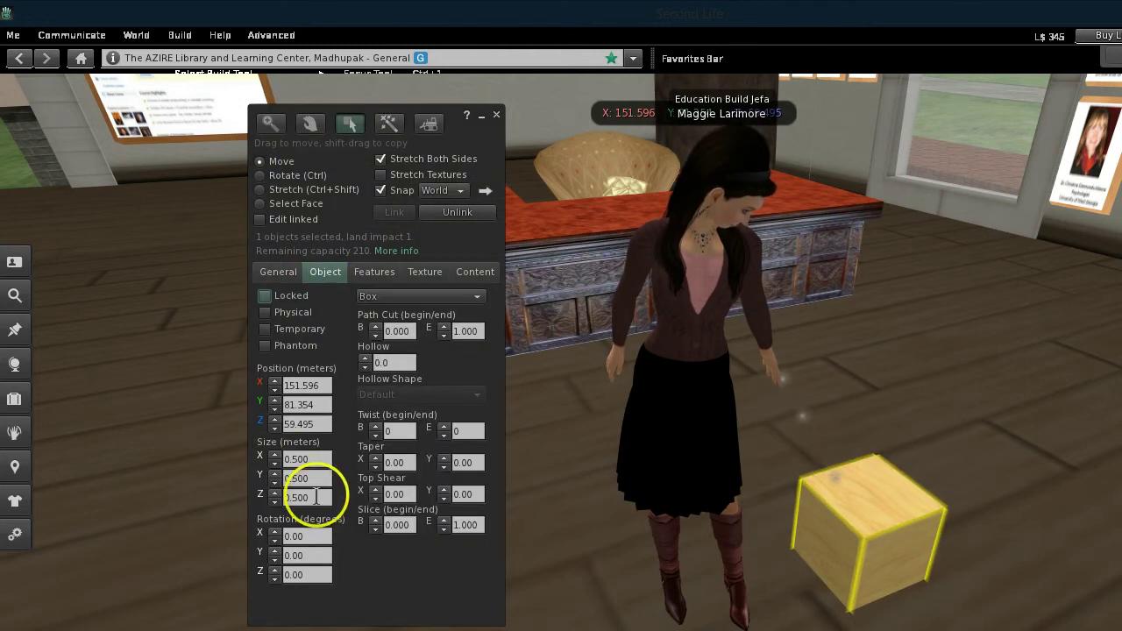
left_click(324, 459)
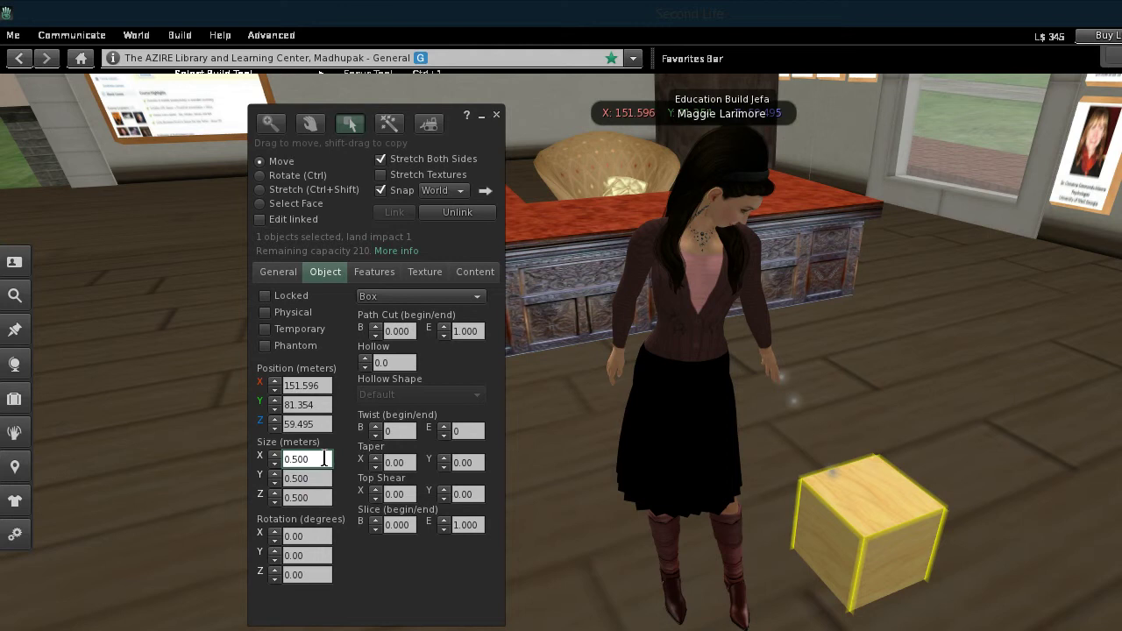
right_click(1091, 159)
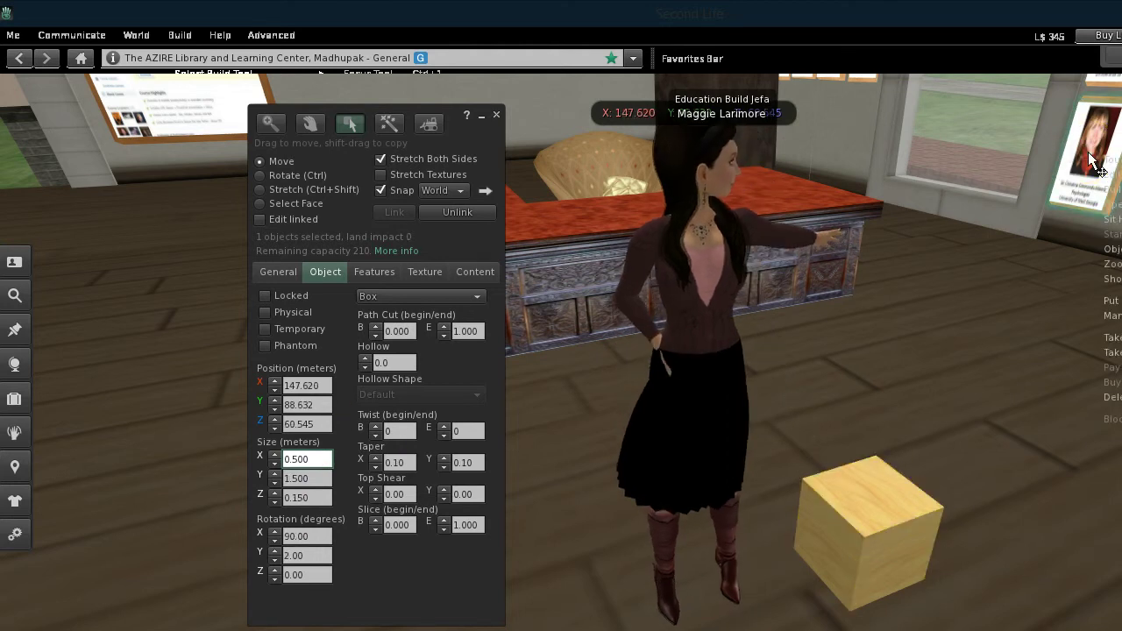
left_click(1113, 179)
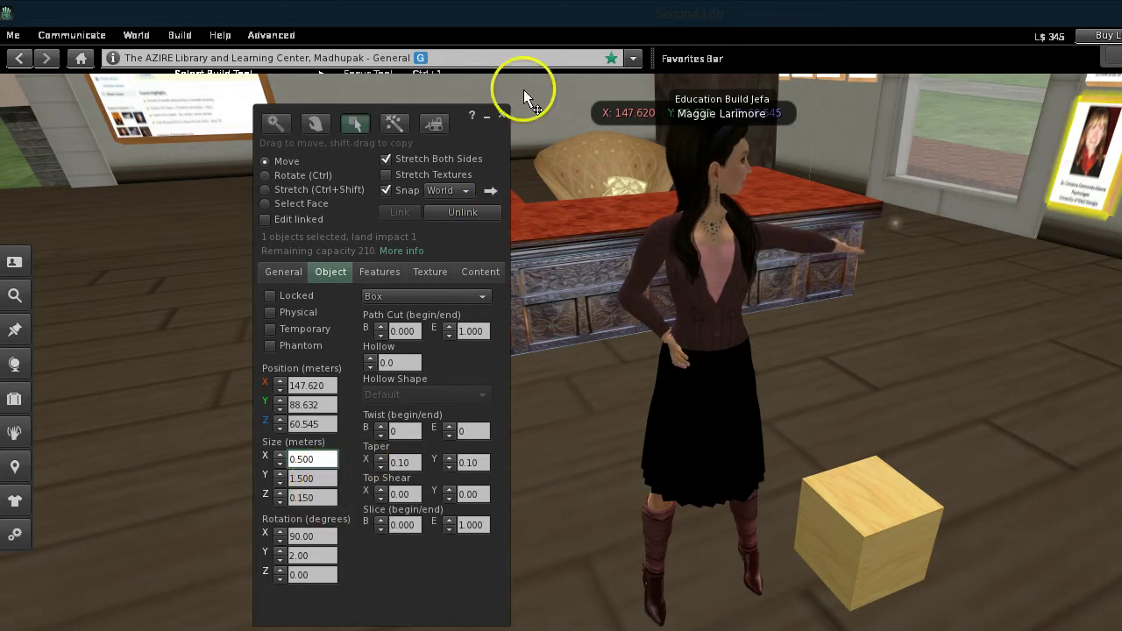
left_click(861, 537)
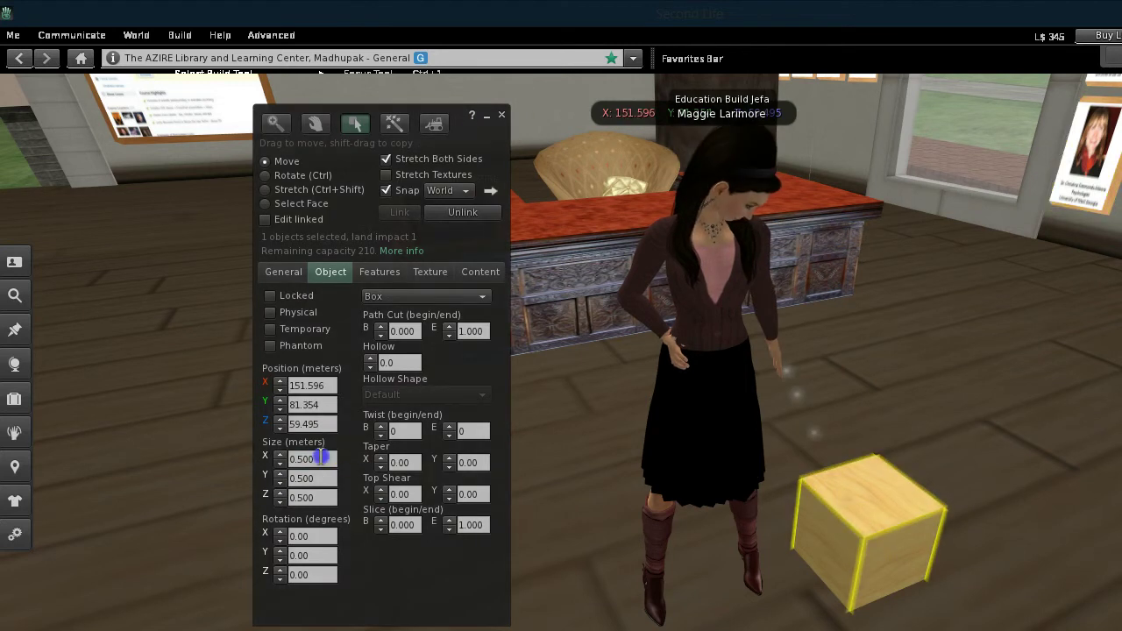
Resize the cube to 0.5 × 1.5 × 0.15 m, making a flat board
left_click(321, 457)
left_click(321, 478)
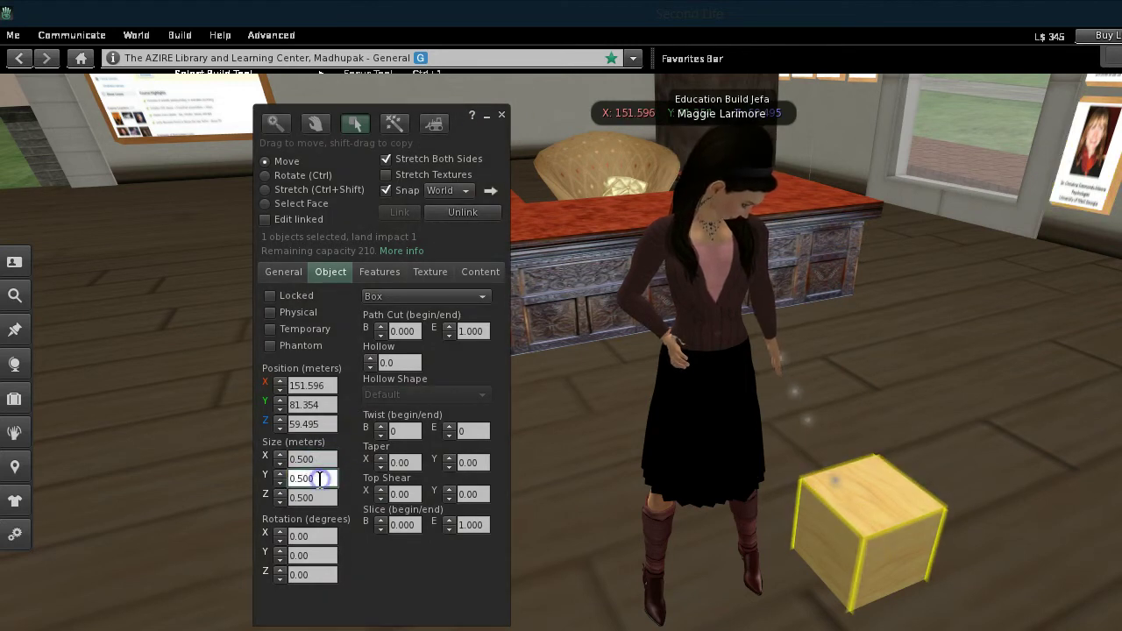
type(".1")
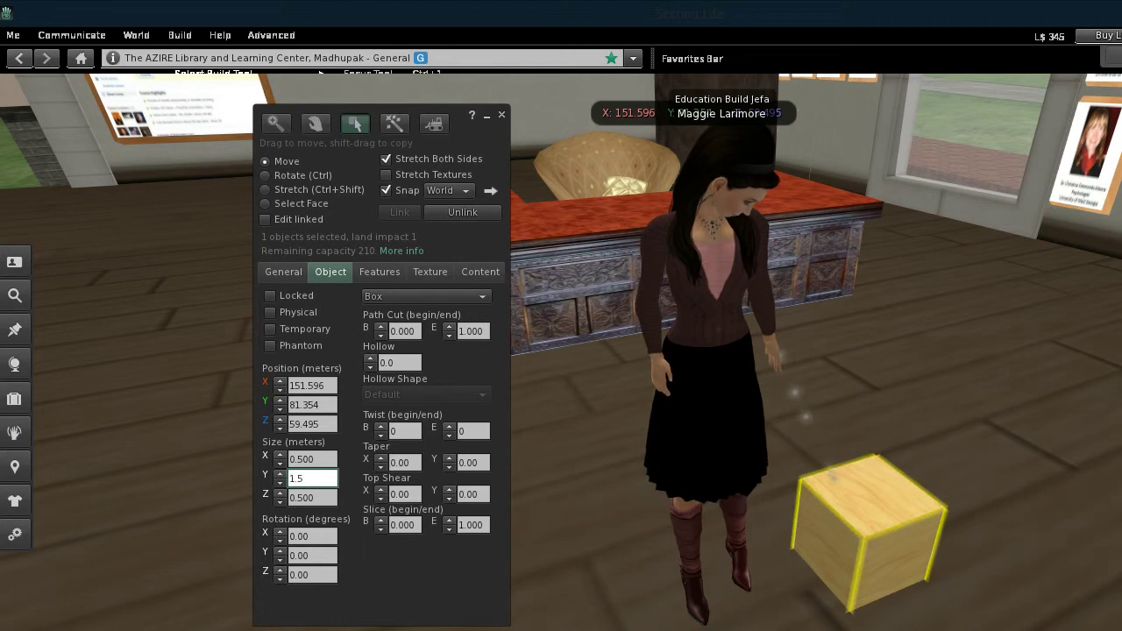
key("Tab")
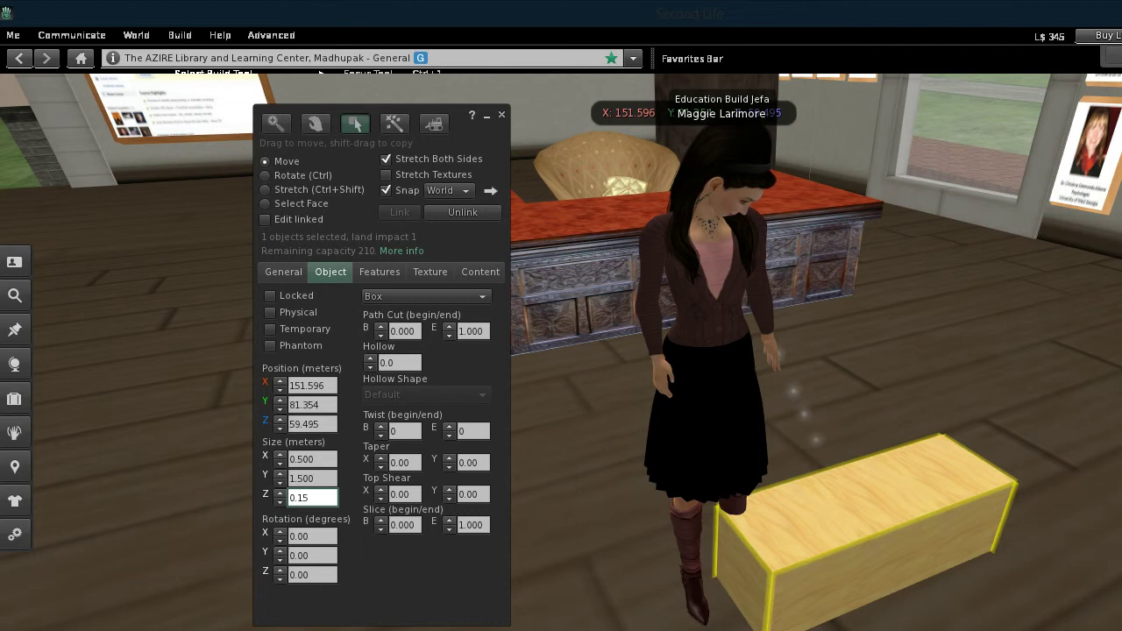
left_click(320, 480)
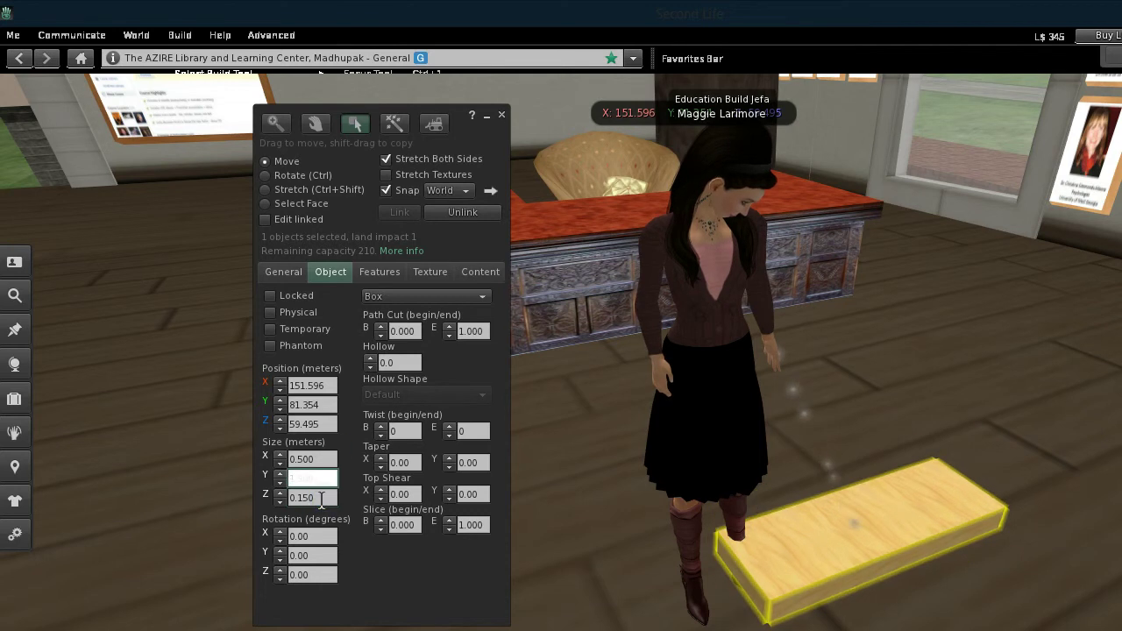
left_click(321, 497)
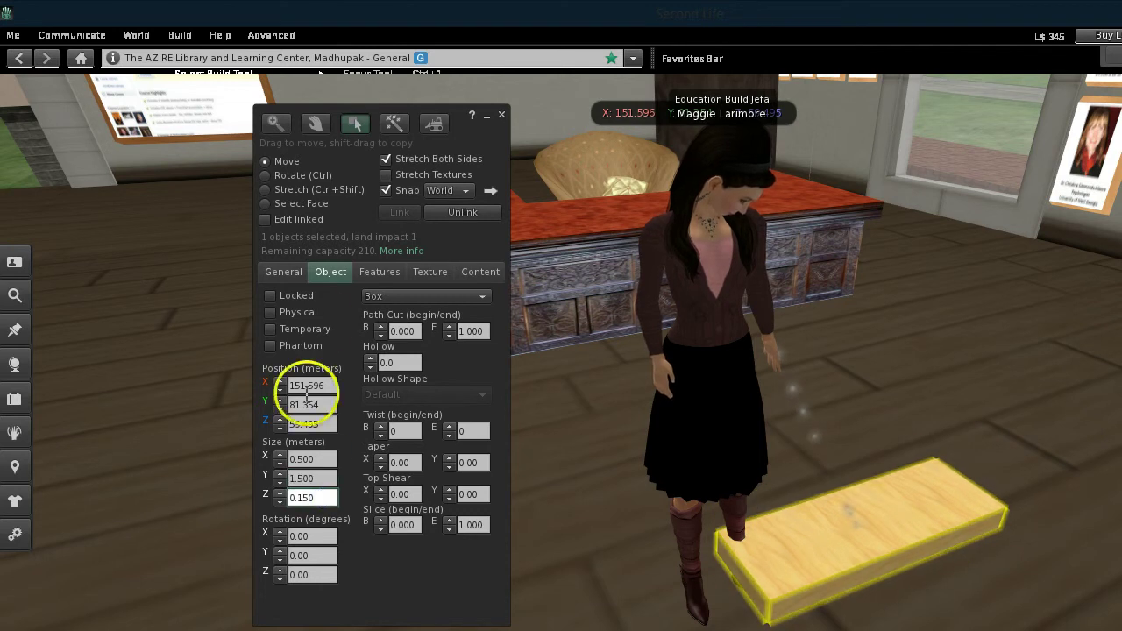
left_click(274, 274)
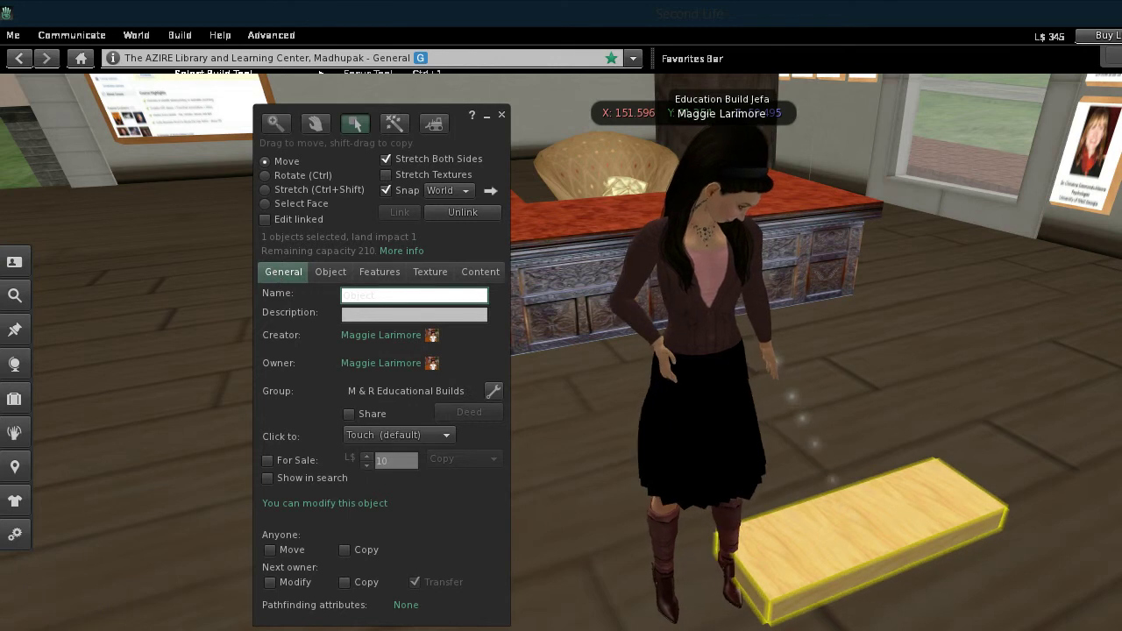
Rename the board to the featured person's full name and enable Show in search
left_click(577, 561)
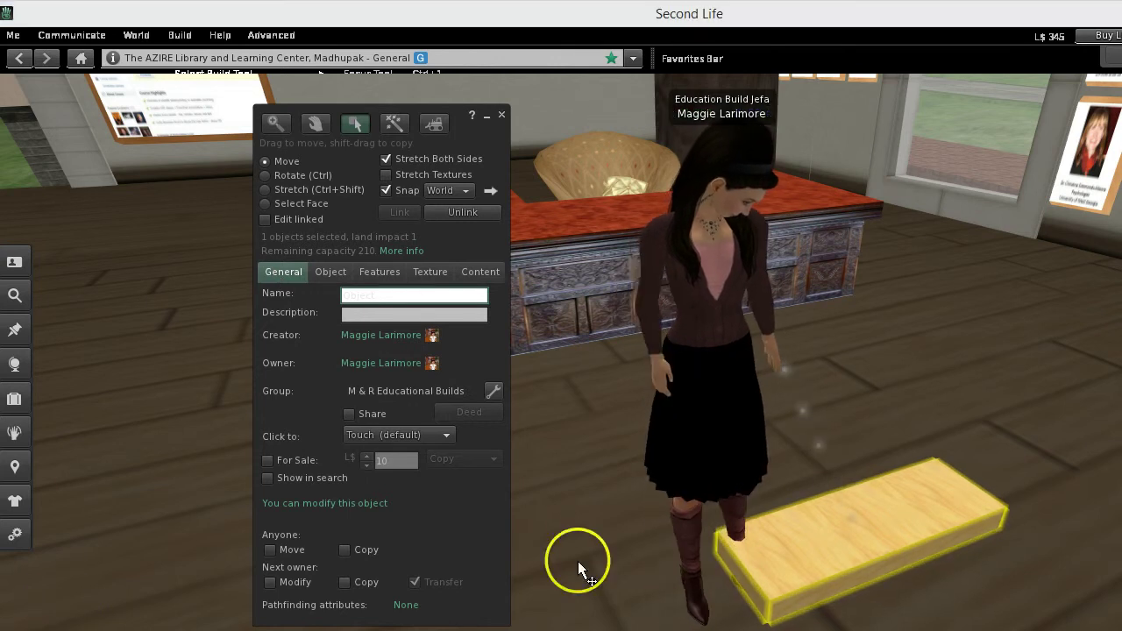
left_click(366, 294)
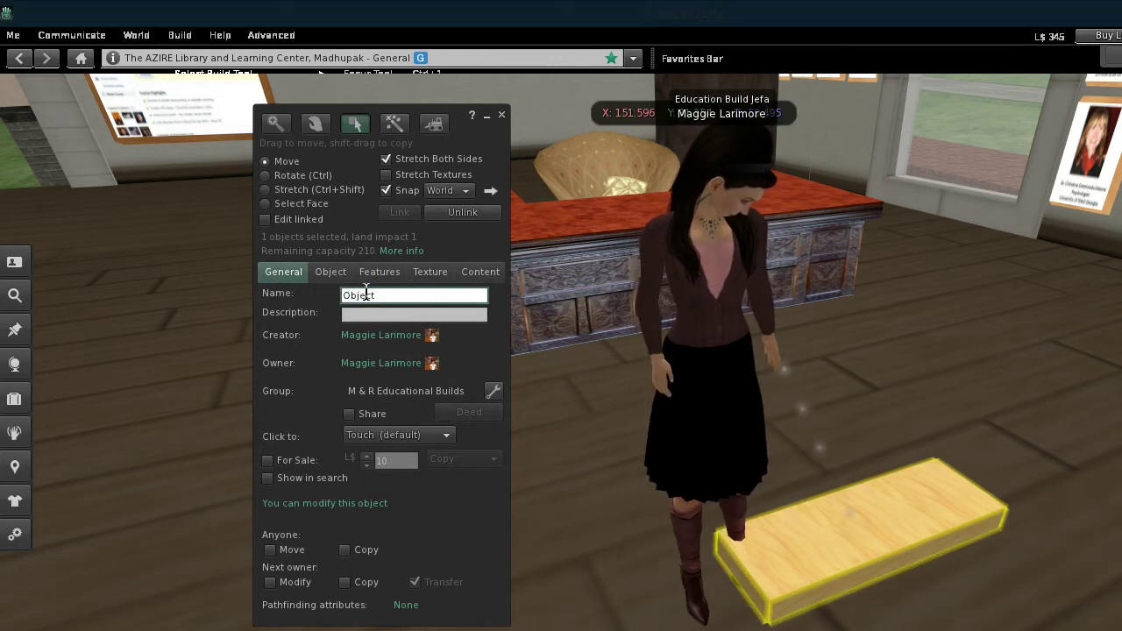
left_click(383, 296)
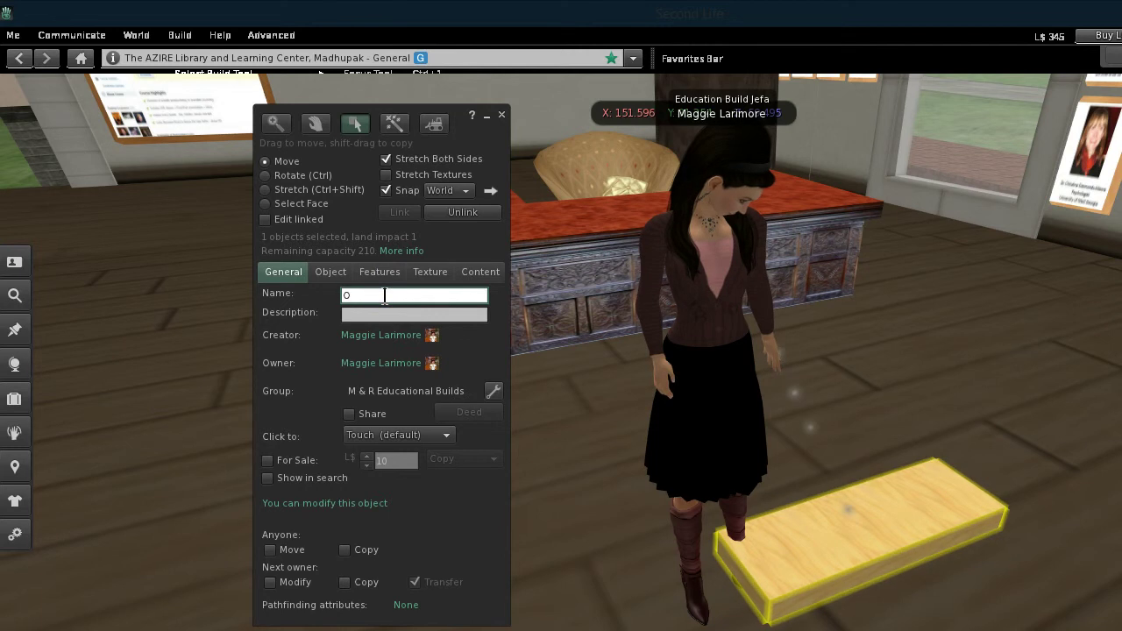
type("Alejandro Parra")
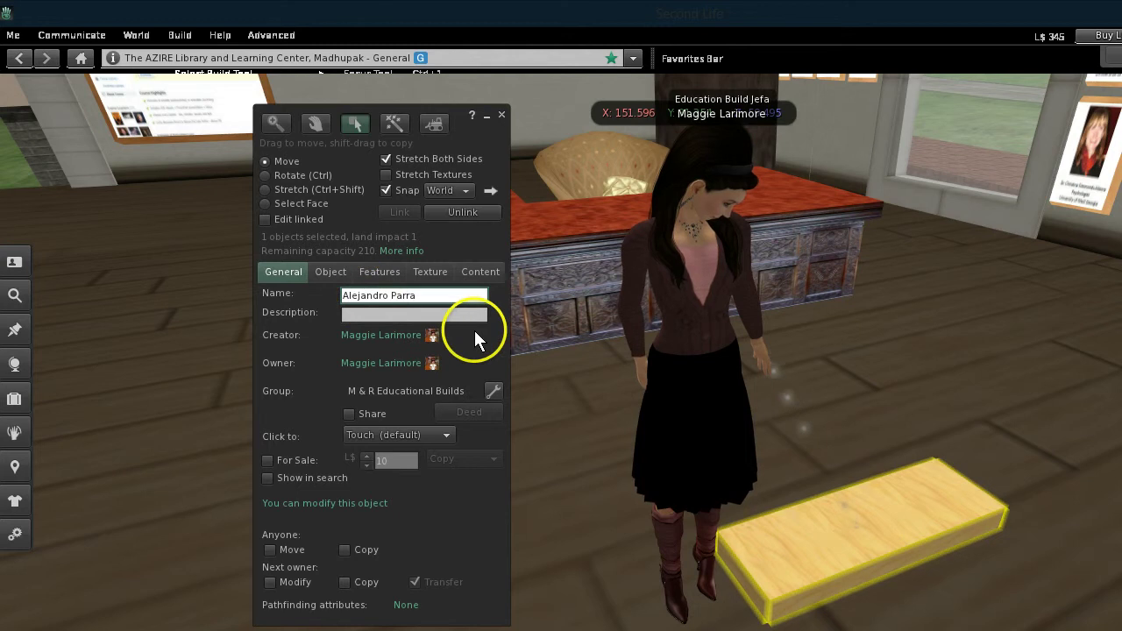
left_click(267, 477)
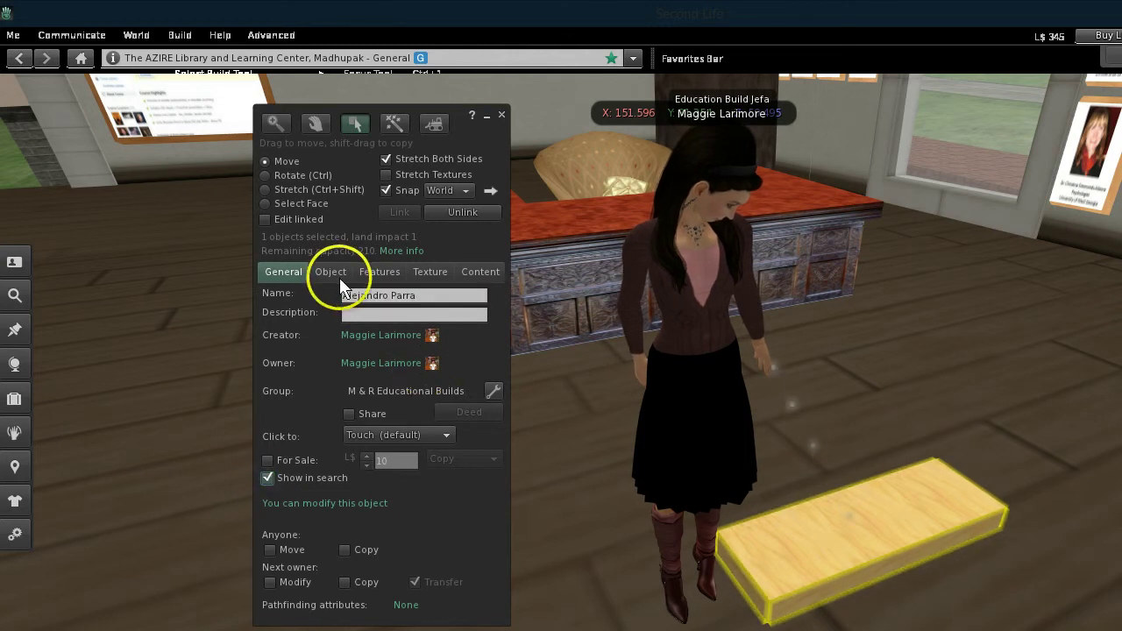
Apply the Blank white texture to the board and turn on Full Bright
left_click(430, 271)
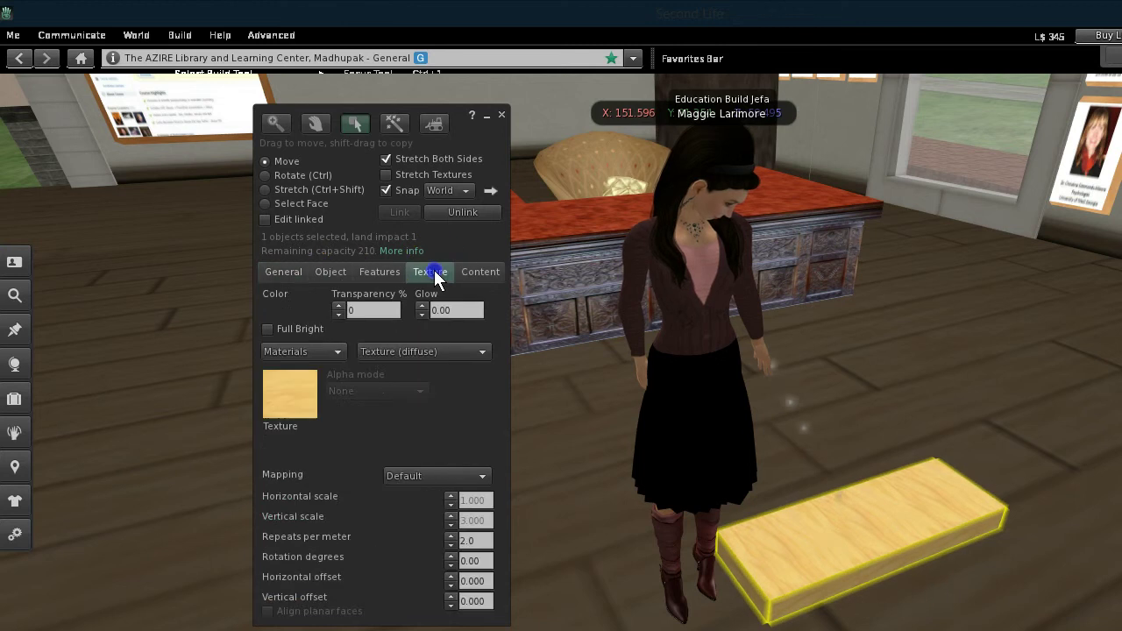
left_click(292, 401)
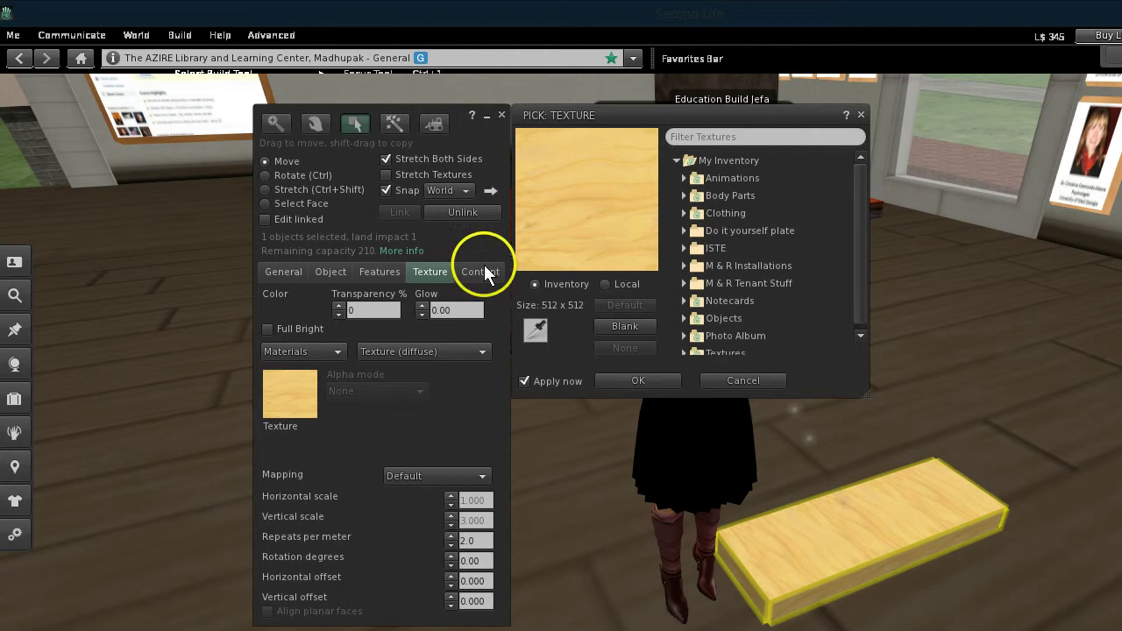
left_click(624, 326)
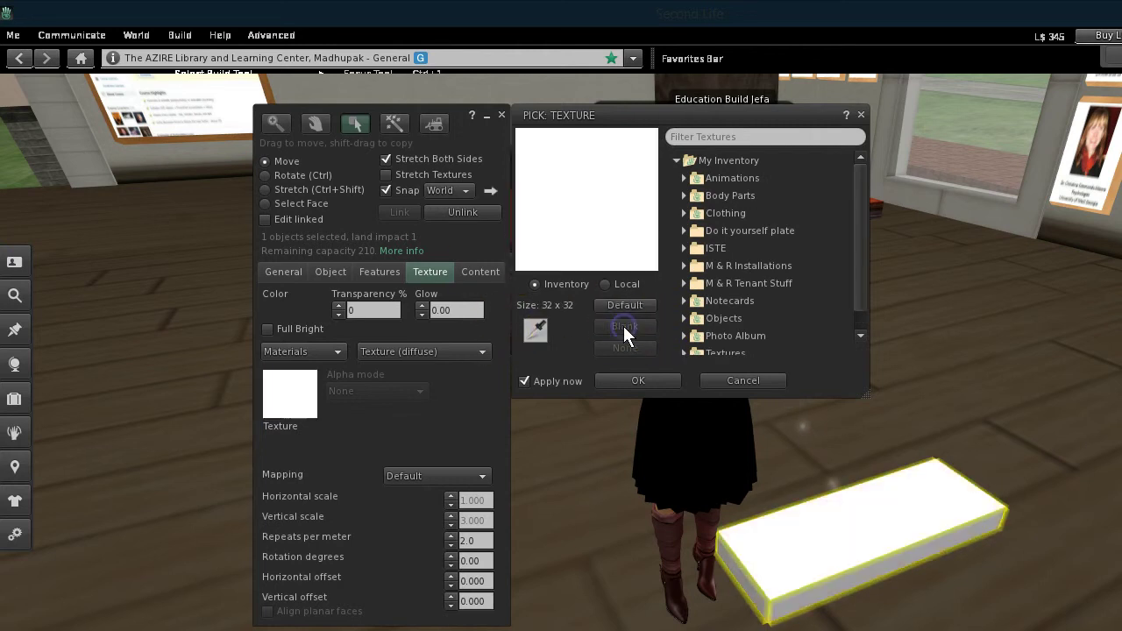
left_click(638, 380)
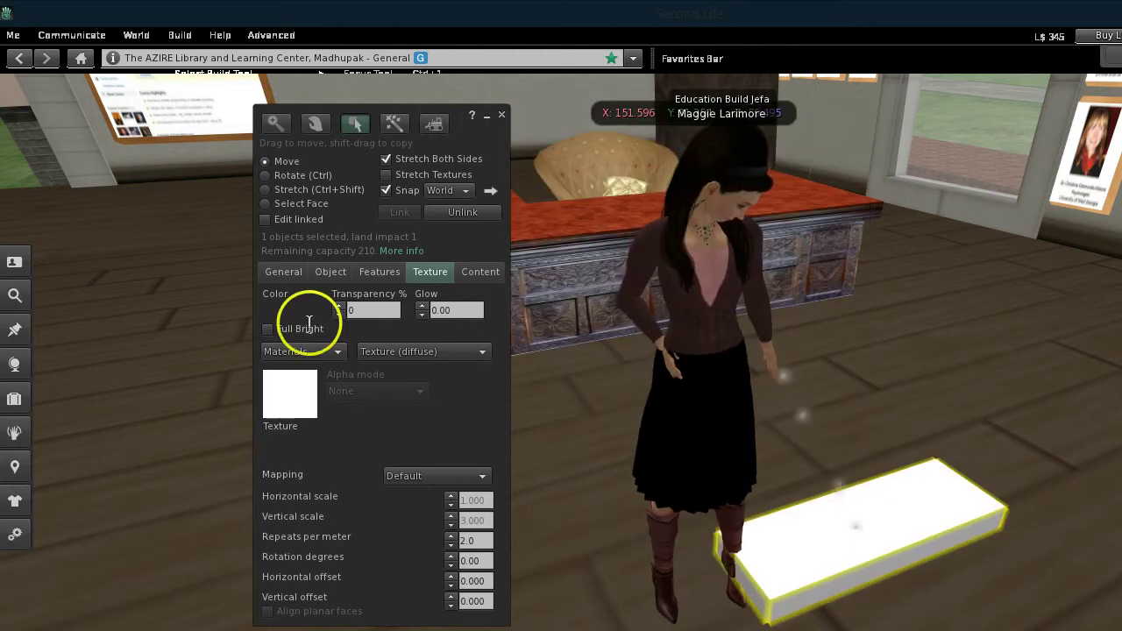
left_click(267, 330)
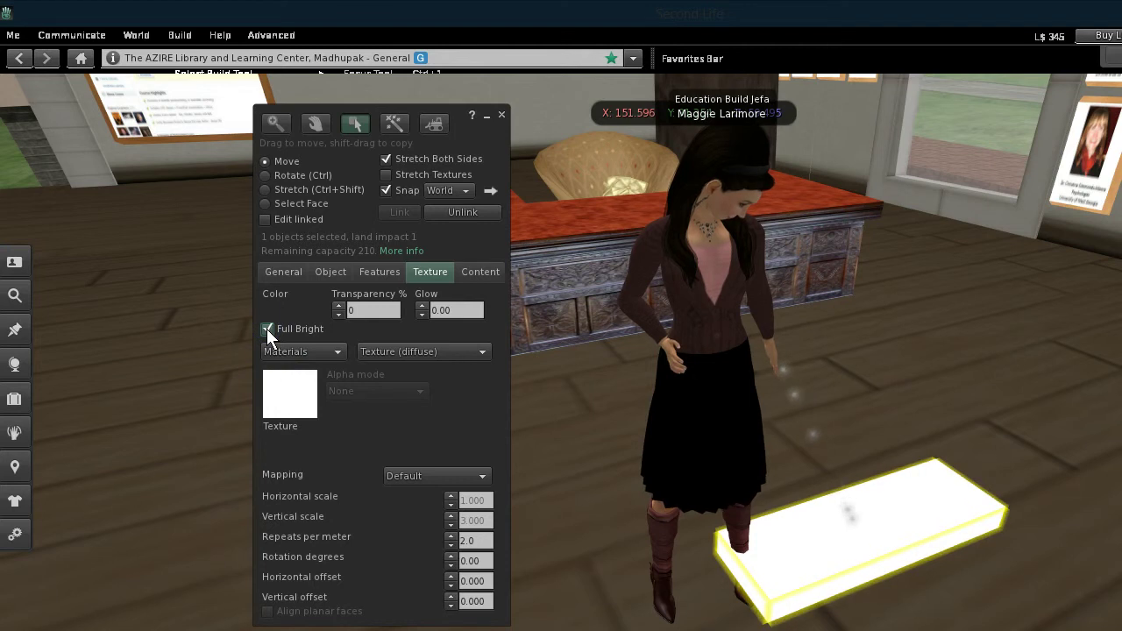
Add the FrameWizard script from inventory into the board's Contents
left_click(479, 271)
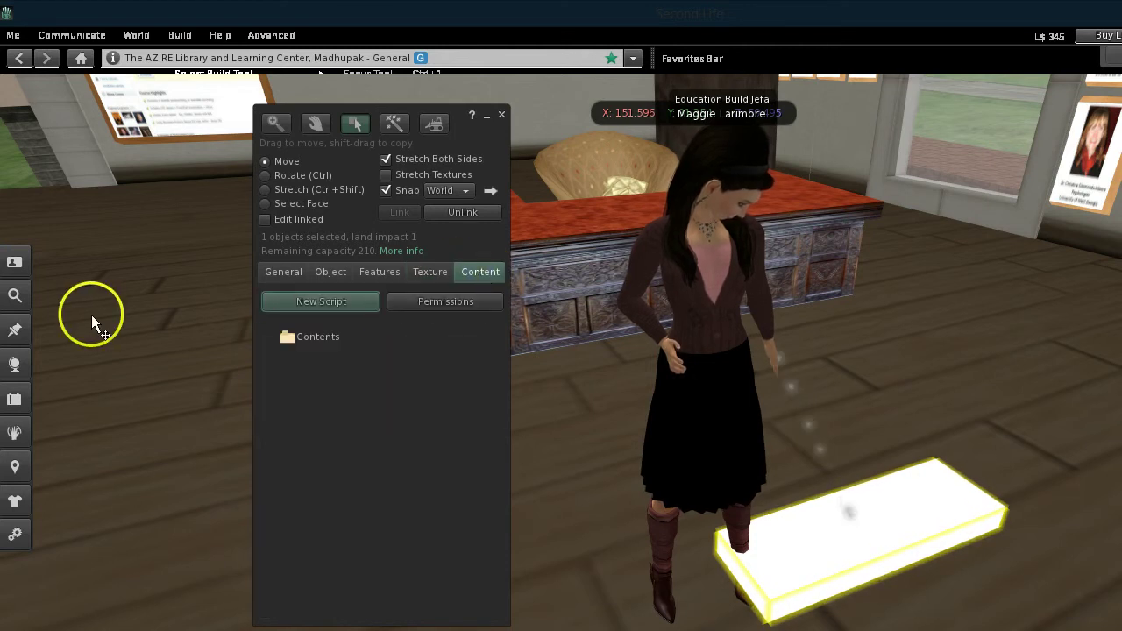
left_click(15, 400)
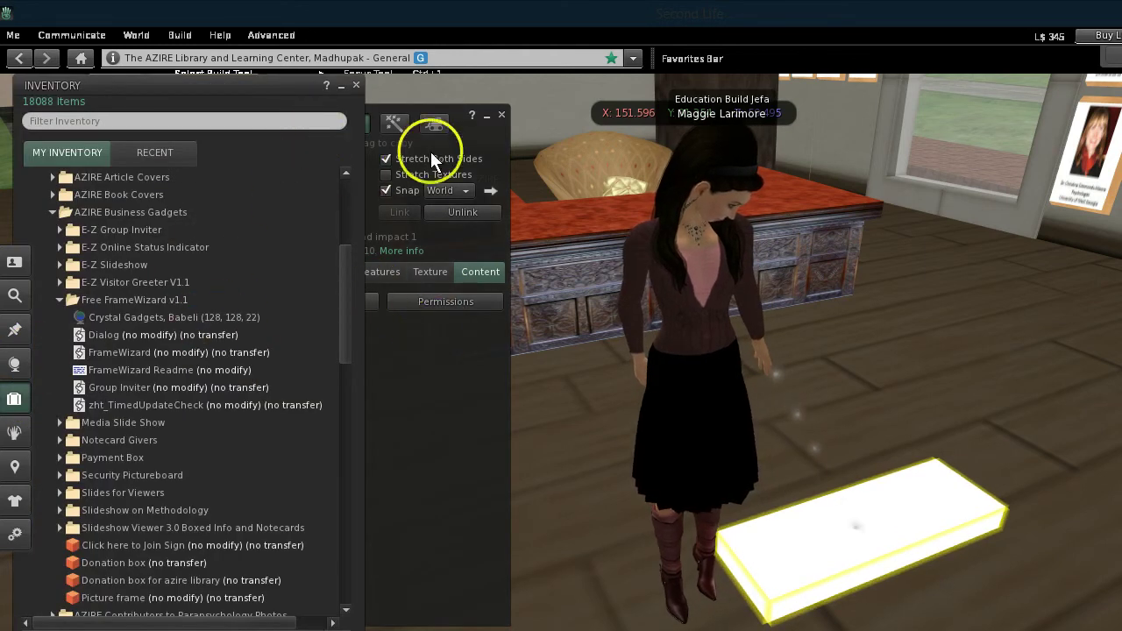
left_click_drag(469, 136, 661, 115)
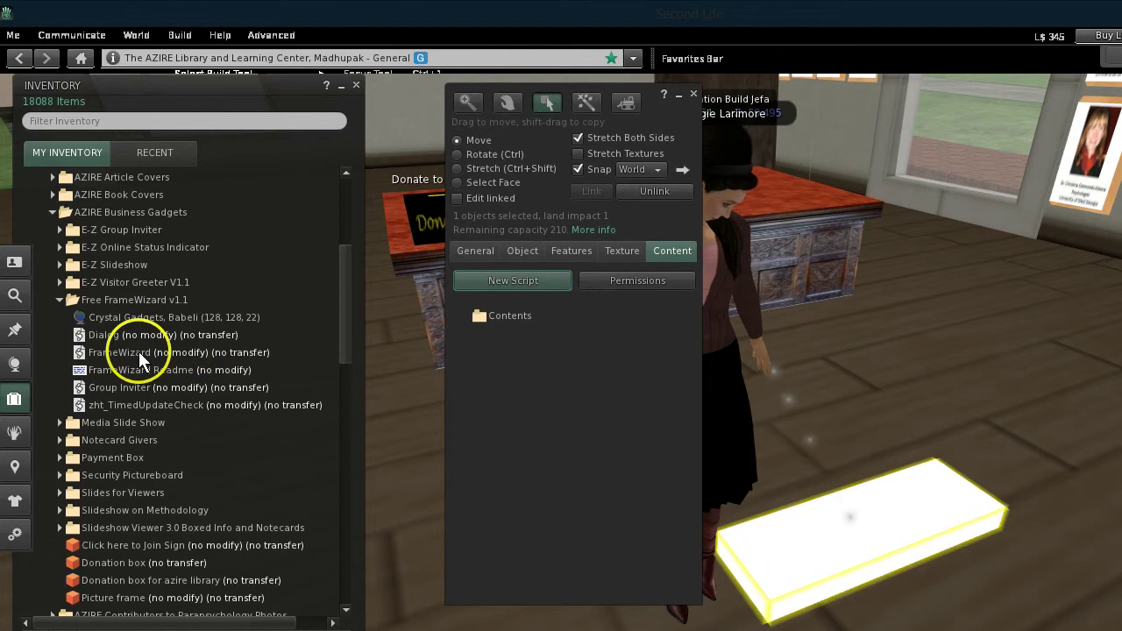
left_click_drag(126, 353, 412, 305)
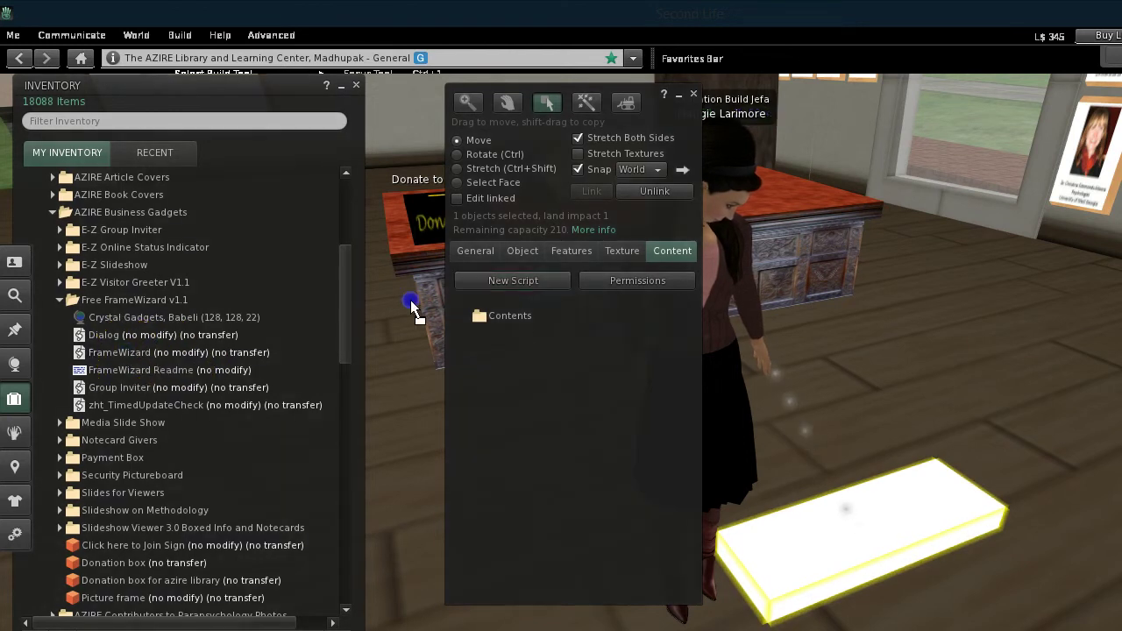
left_click_drag(521, 317, 521, 315)
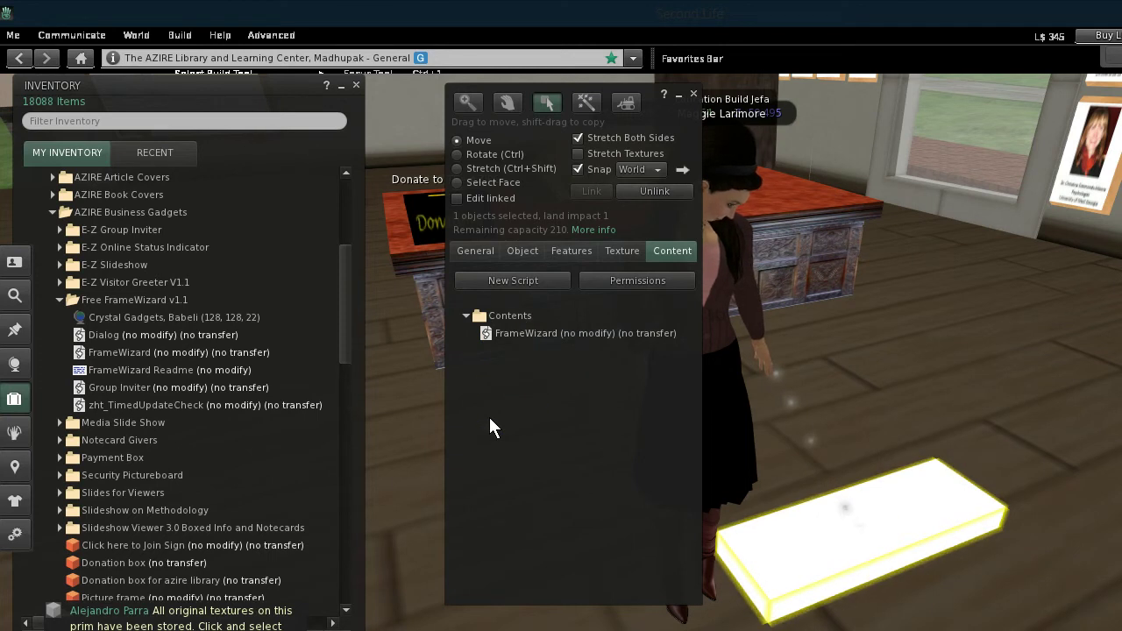
left_click(524, 347)
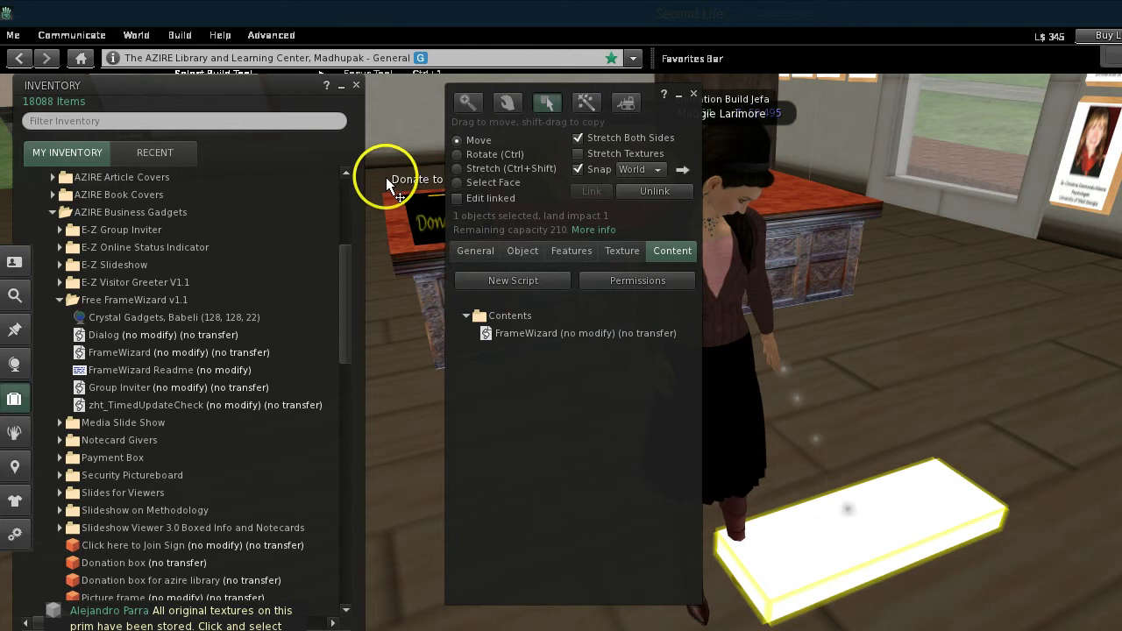
Close the Inventory and Build windows, leaving the board deselected on the floor
left_click(357, 84)
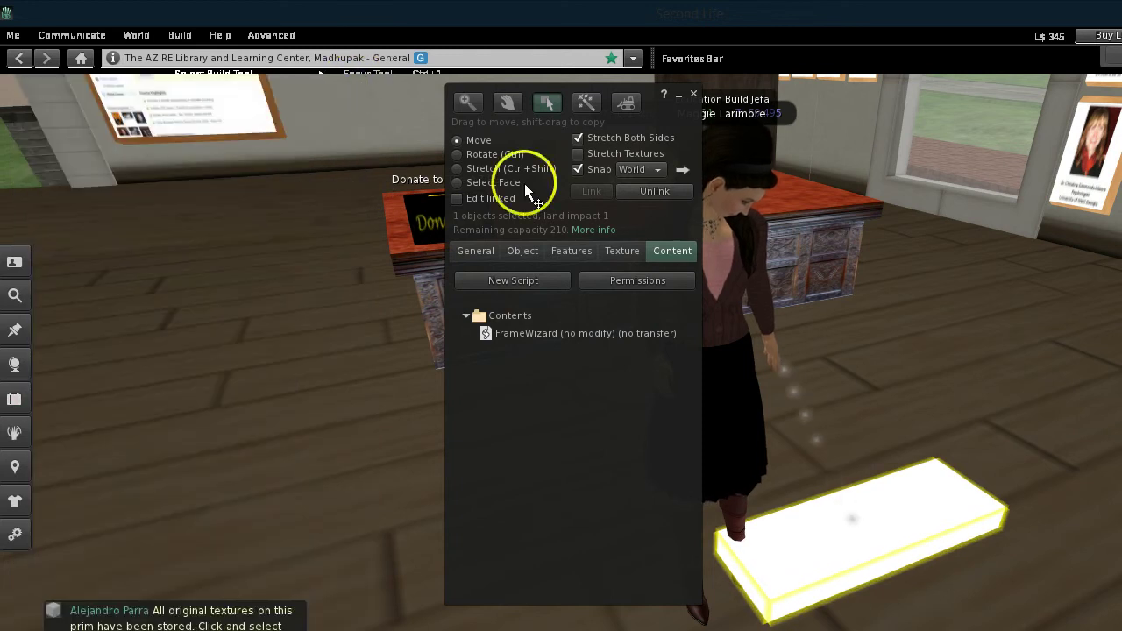
left_click(694, 93)
left_click(831, 538)
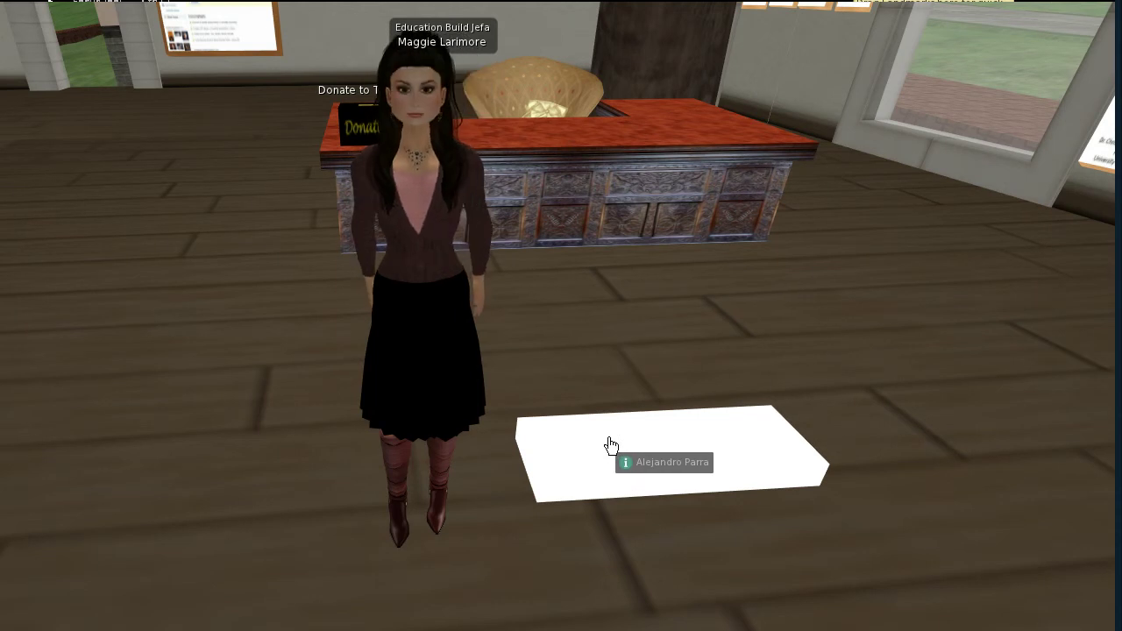
Apply the FrameWizard frame, standing the board upright, and try a Birch frame texture
left_click(610, 445)
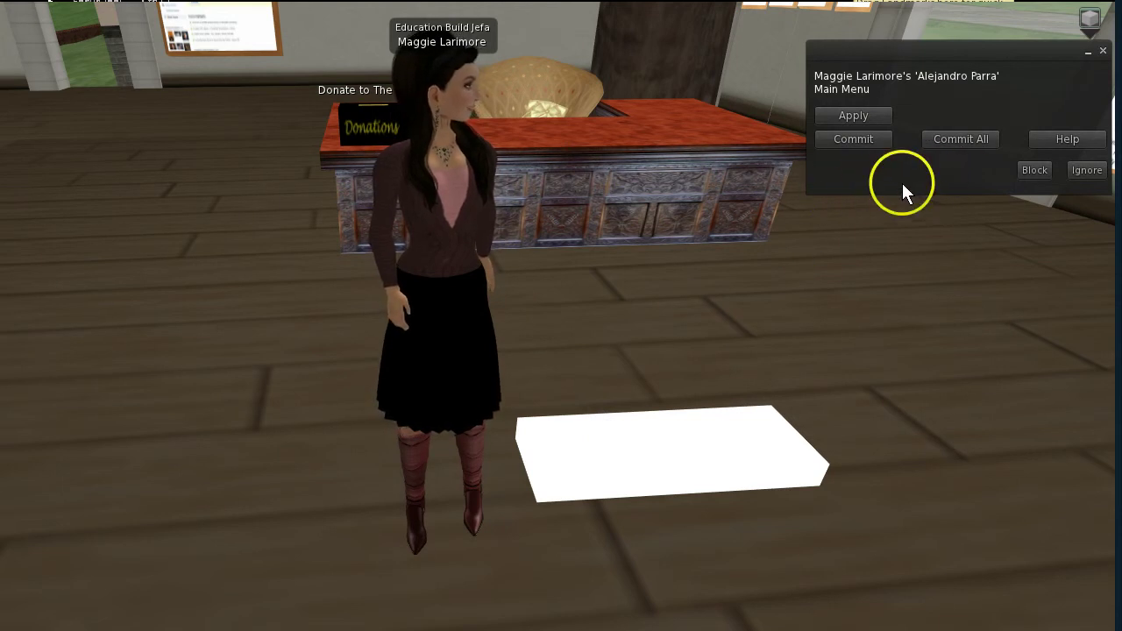
left_click(854, 116)
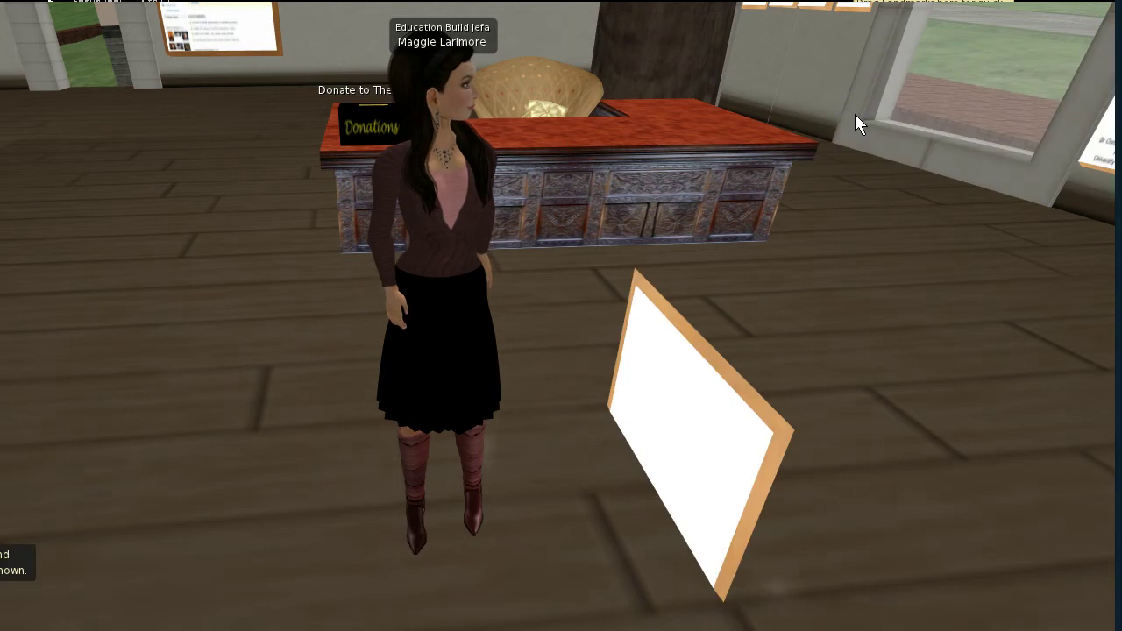
left_click(763, 426)
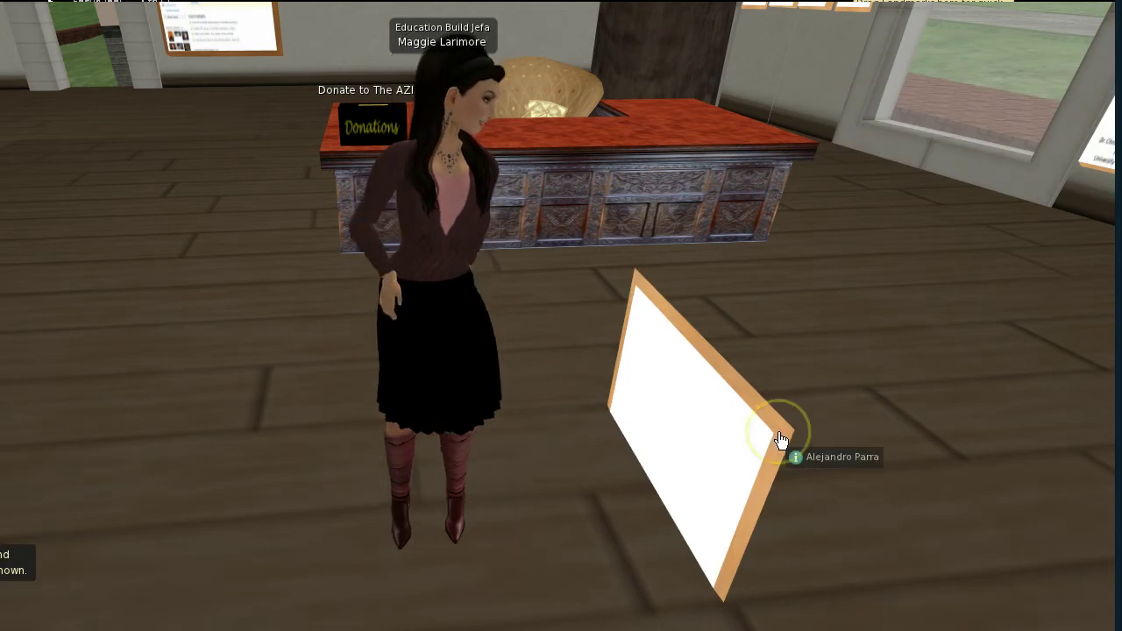
left_click(739, 476)
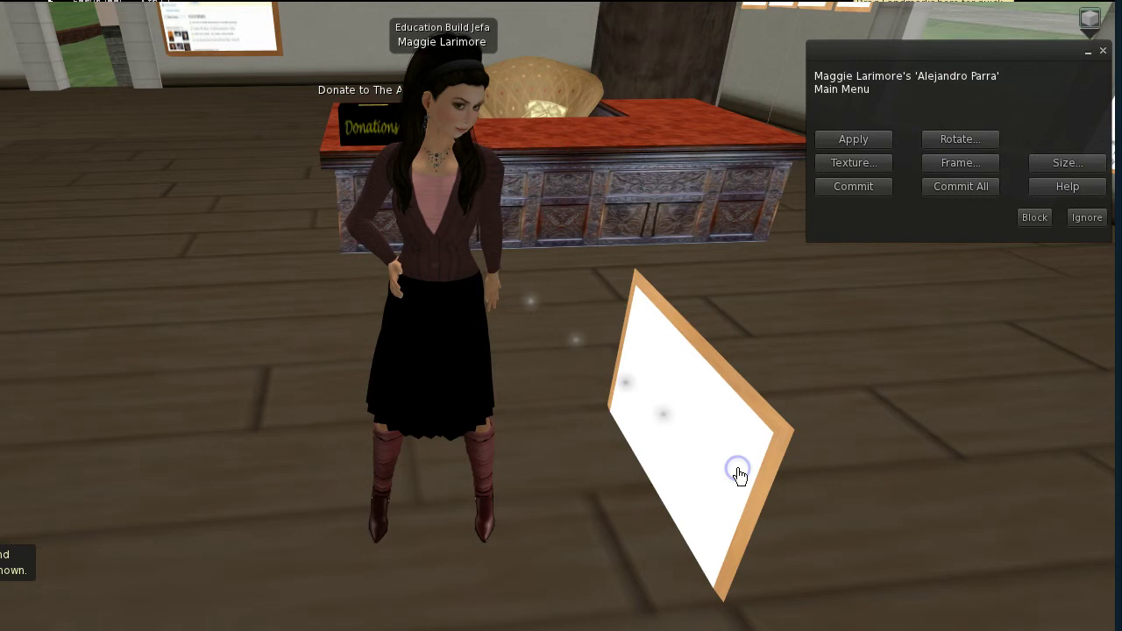
left_click(958, 162)
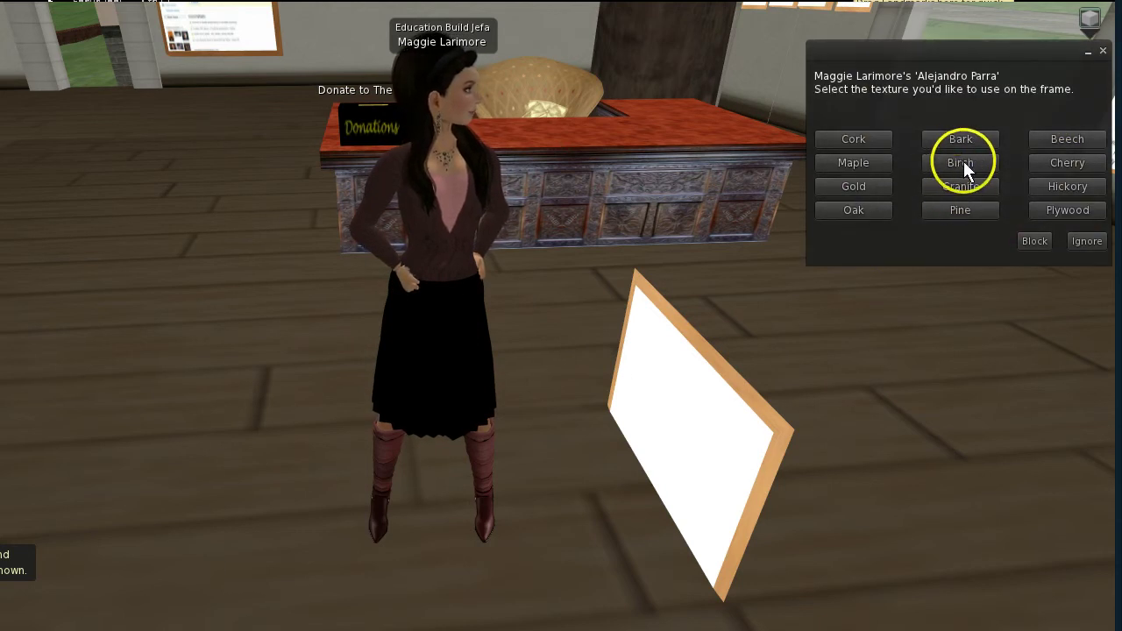
left_click(961, 163)
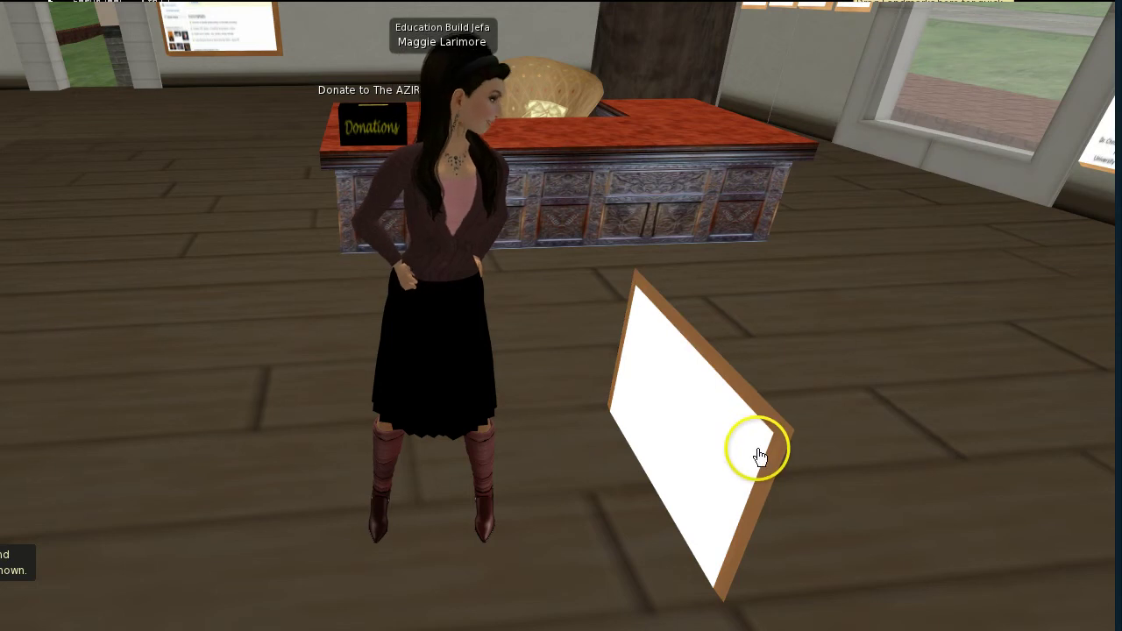
Change the frame texture to Cork, then settle on Cherry
left_click(768, 466)
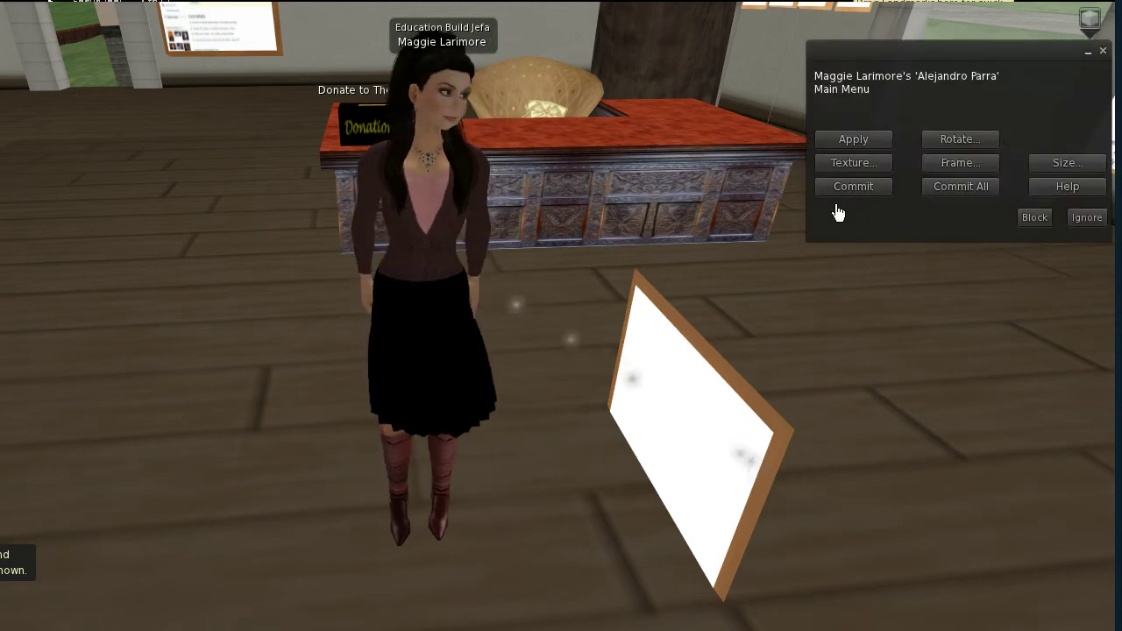
left_click(962, 162)
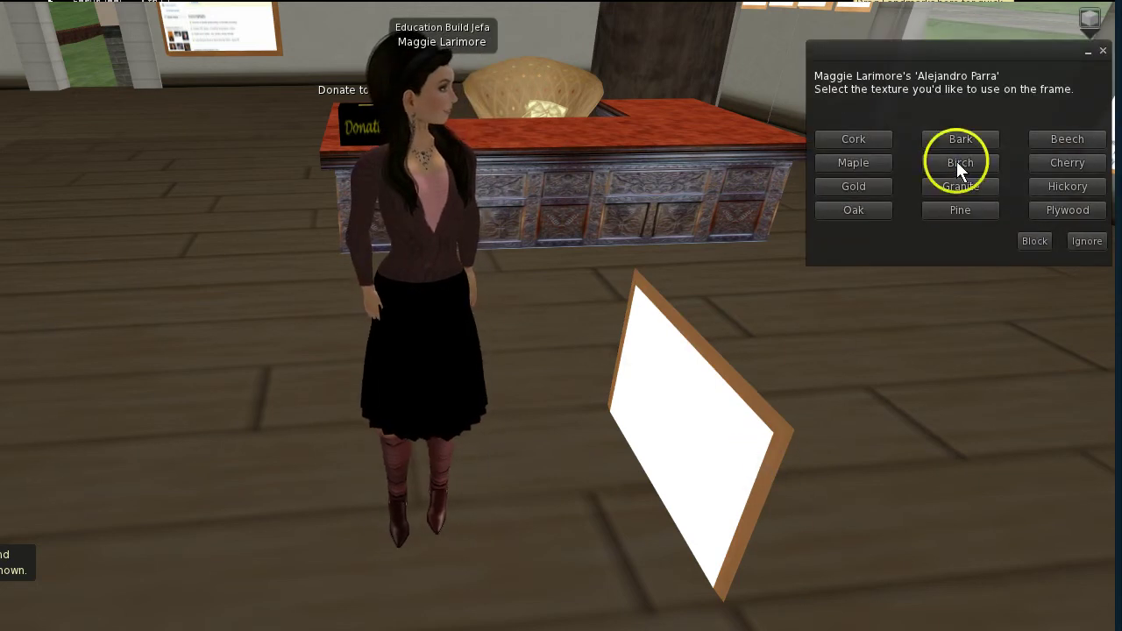
left_click(844, 142)
left_click(749, 520)
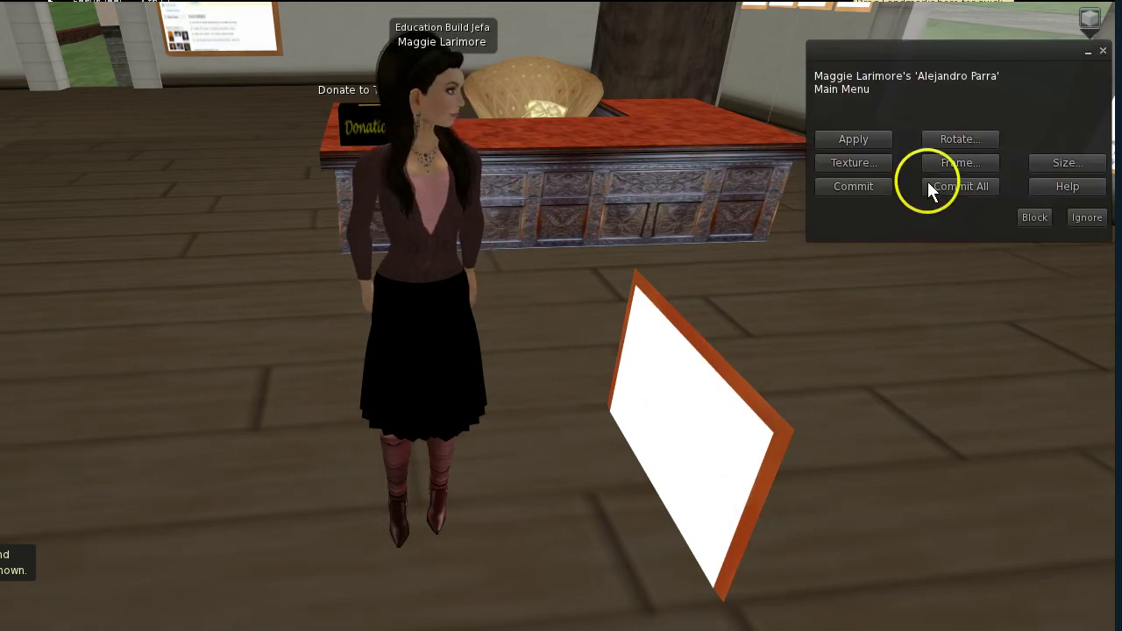
left_click(972, 163)
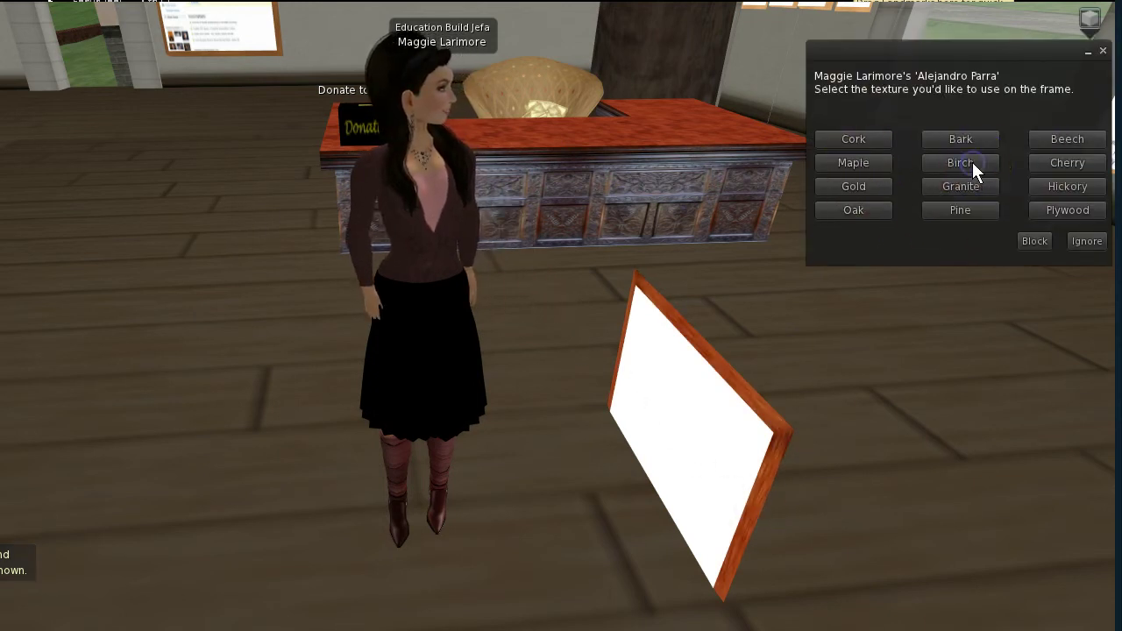
left_click(1065, 165)
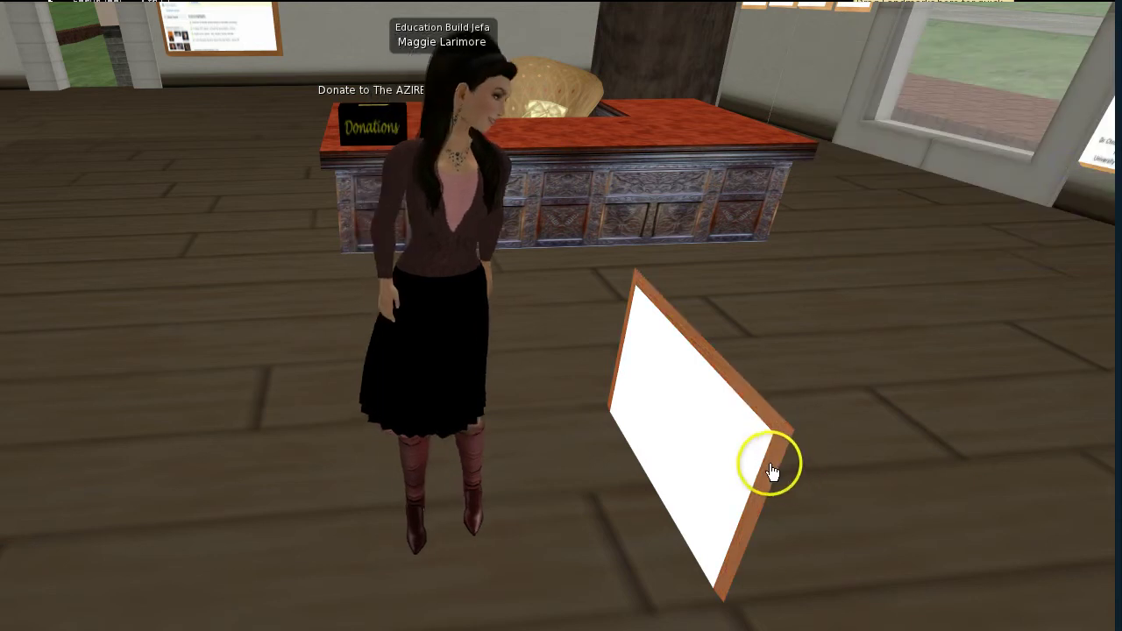
Use Commit All in the sign's FrameWizard menu to lock in the Cherry frame
left_click(720, 462)
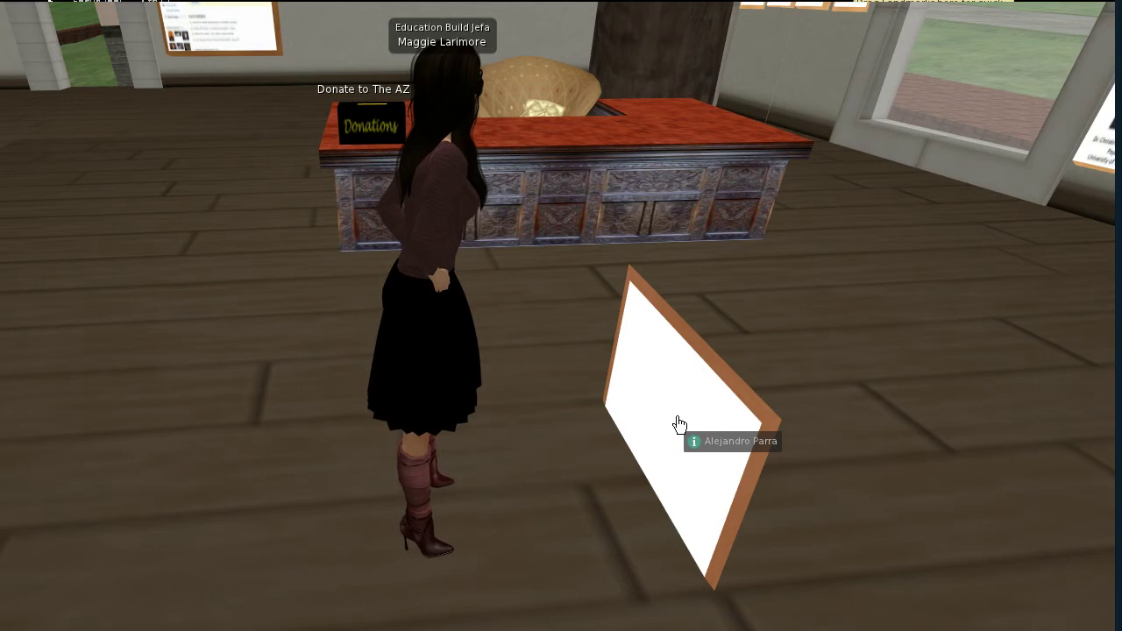
left_click(677, 419)
left_click(758, 307)
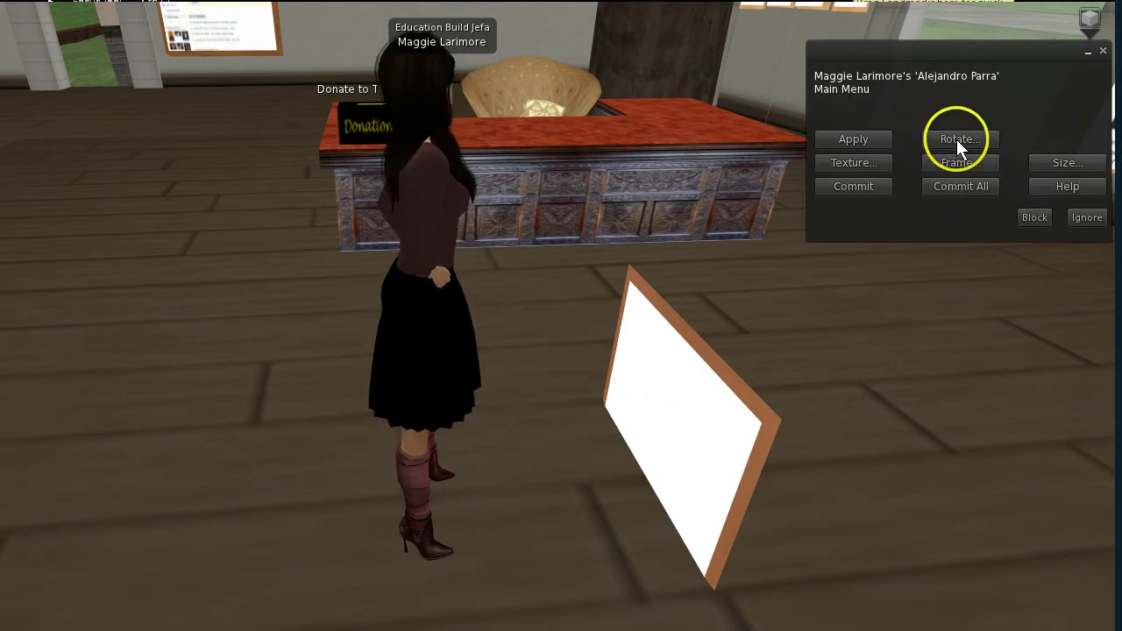
left_click(957, 188)
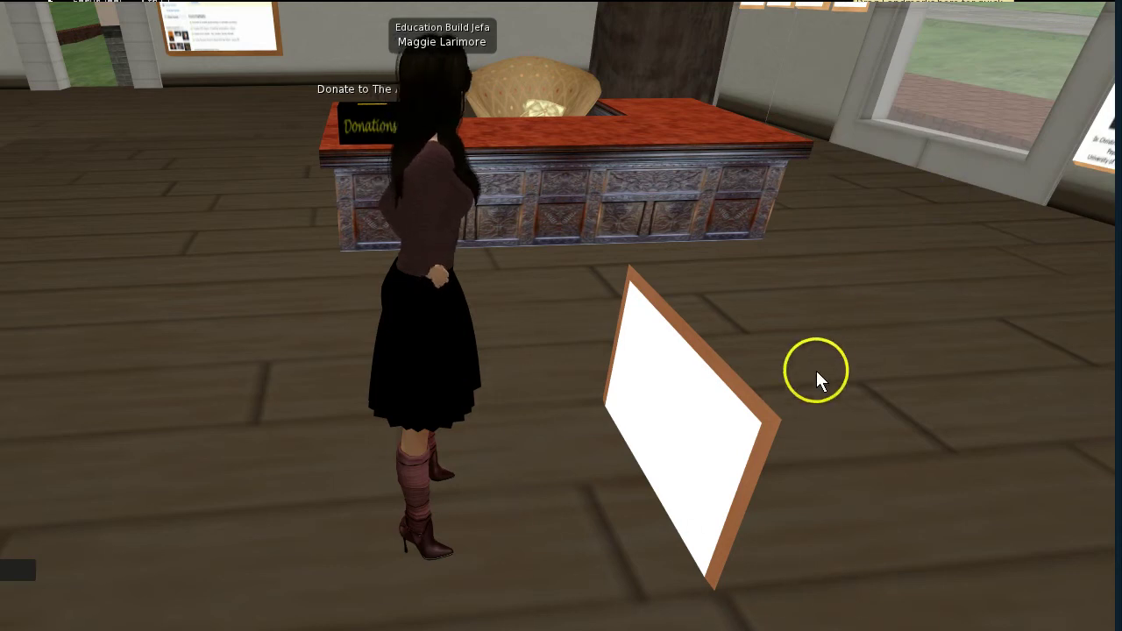
mouse_move(684, 412)
left_mouse_down()
mouse_move(841, 338)
mouse_move(871, 350)
left_mouse_up()
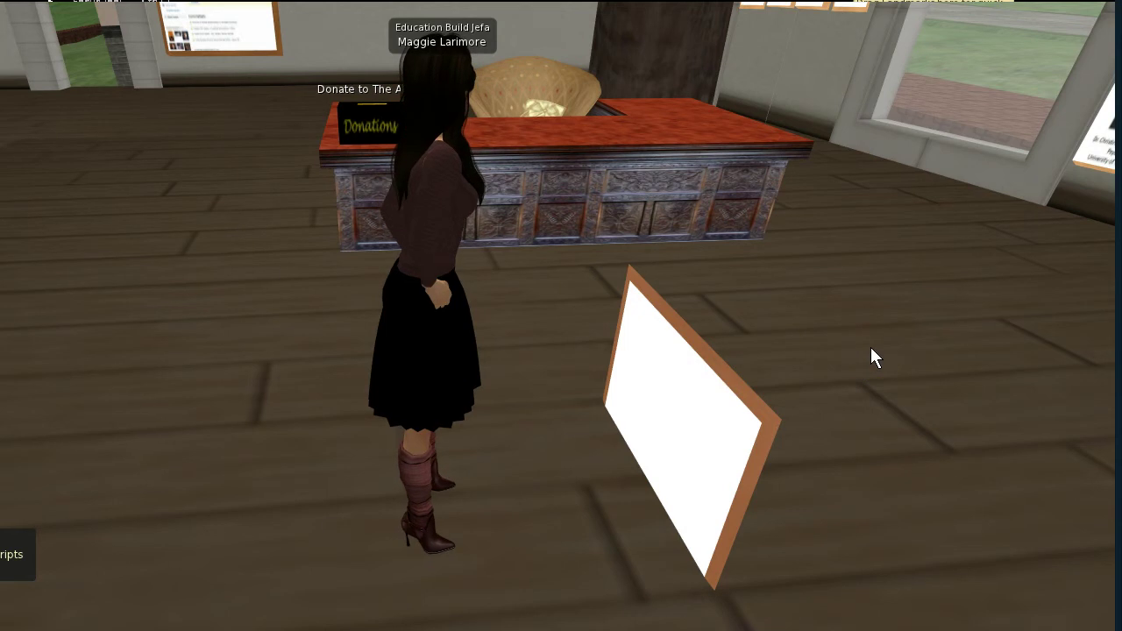
Open the name board in the editor and raise it higher beside the reception desk
right_click(673, 386)
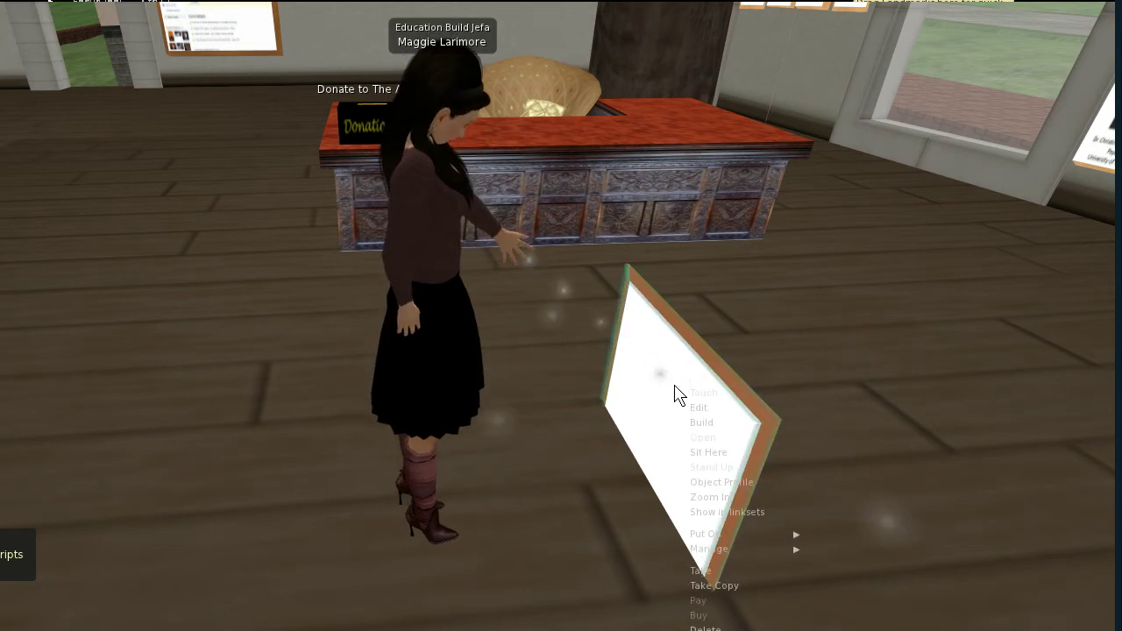
left_click(701, 408)
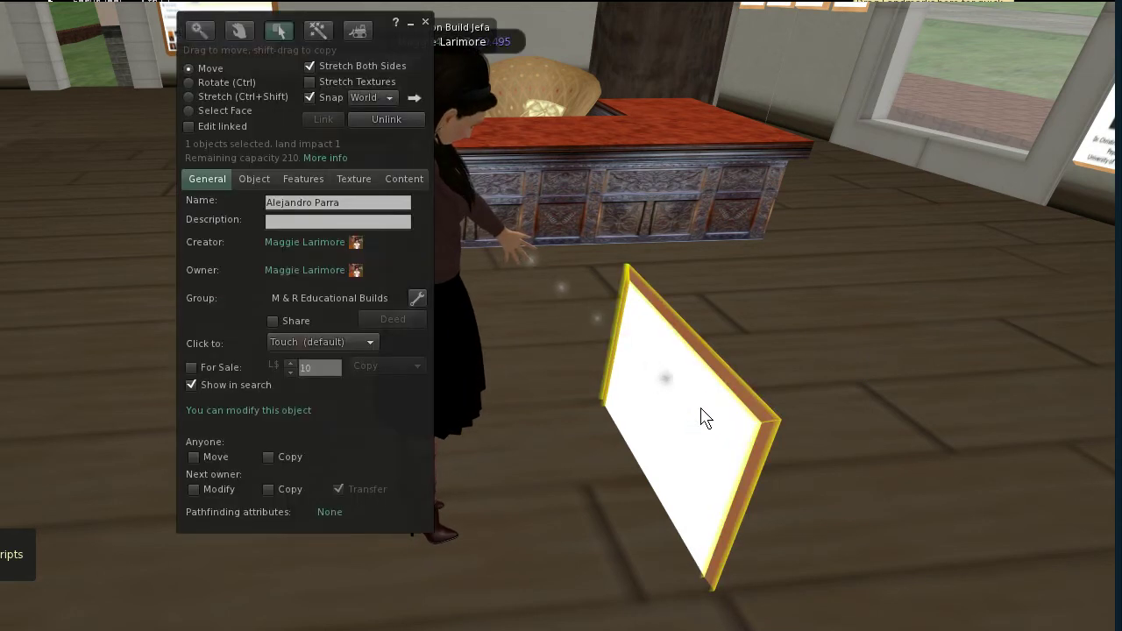
left_click(406, 178)
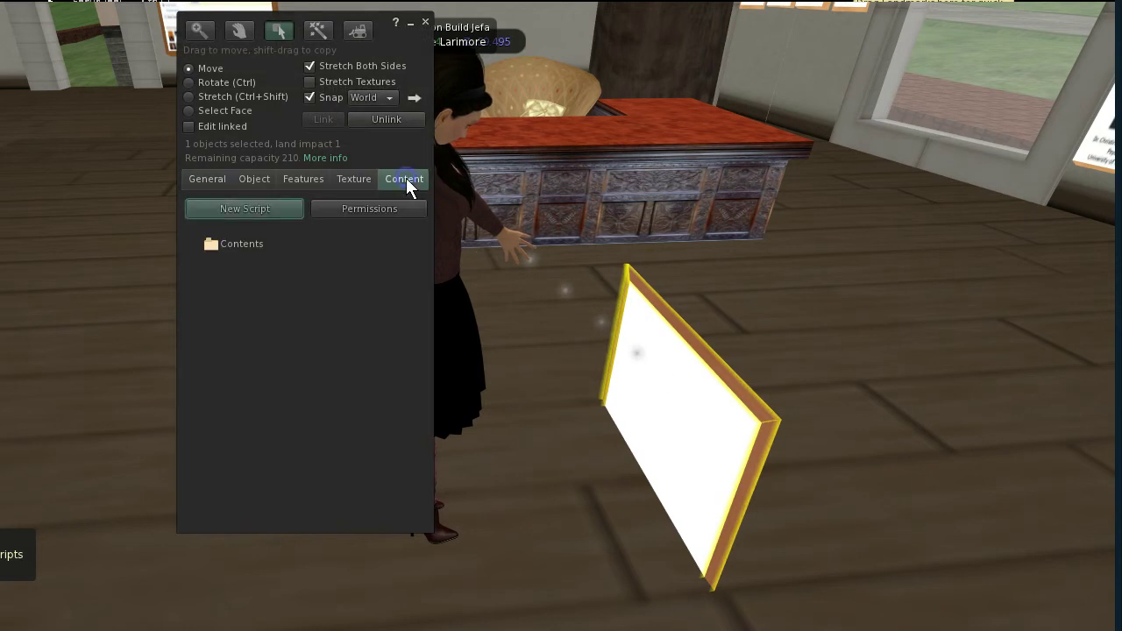
left_click(294, 246)
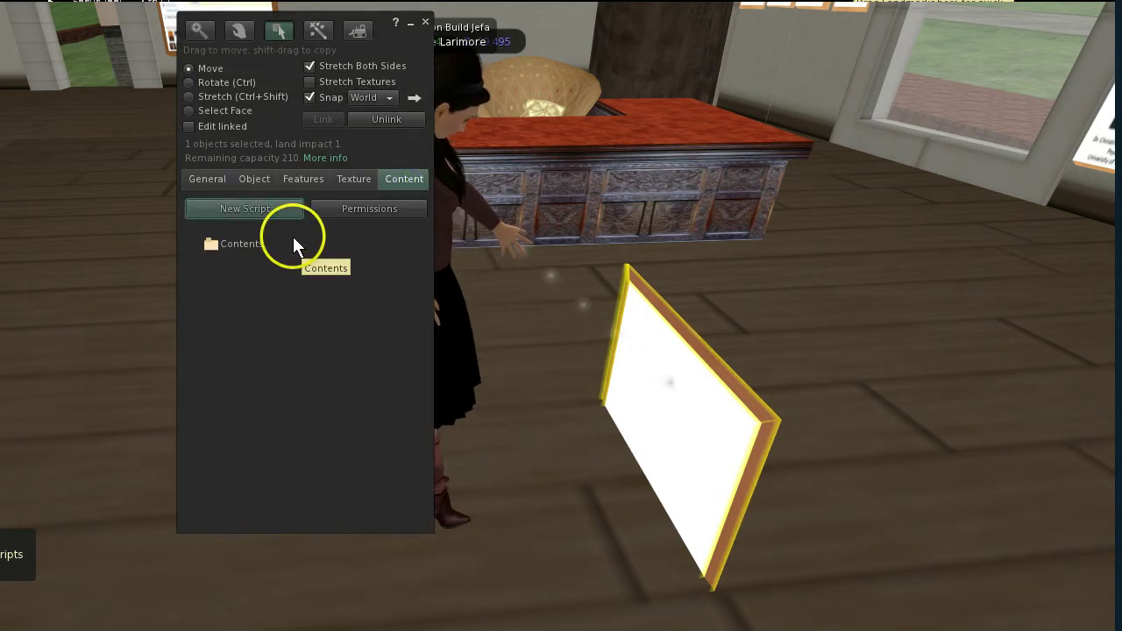
left_click(206, 178)
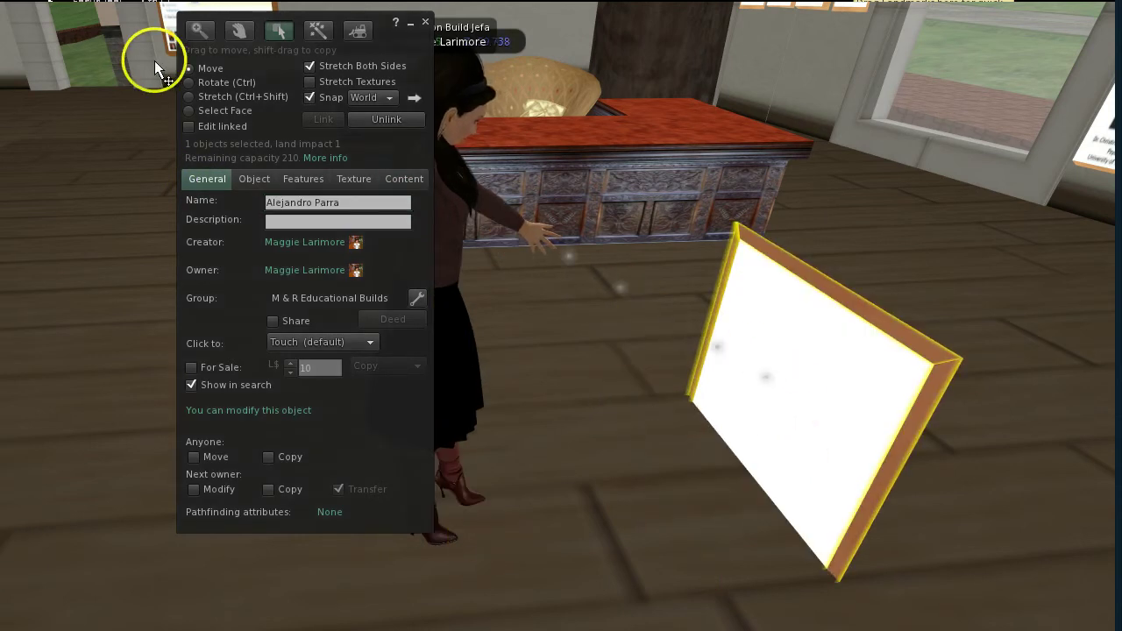
left_click_drag(781, 414, 849, 236)
left_click(876, 147)
left_click(832, 386)
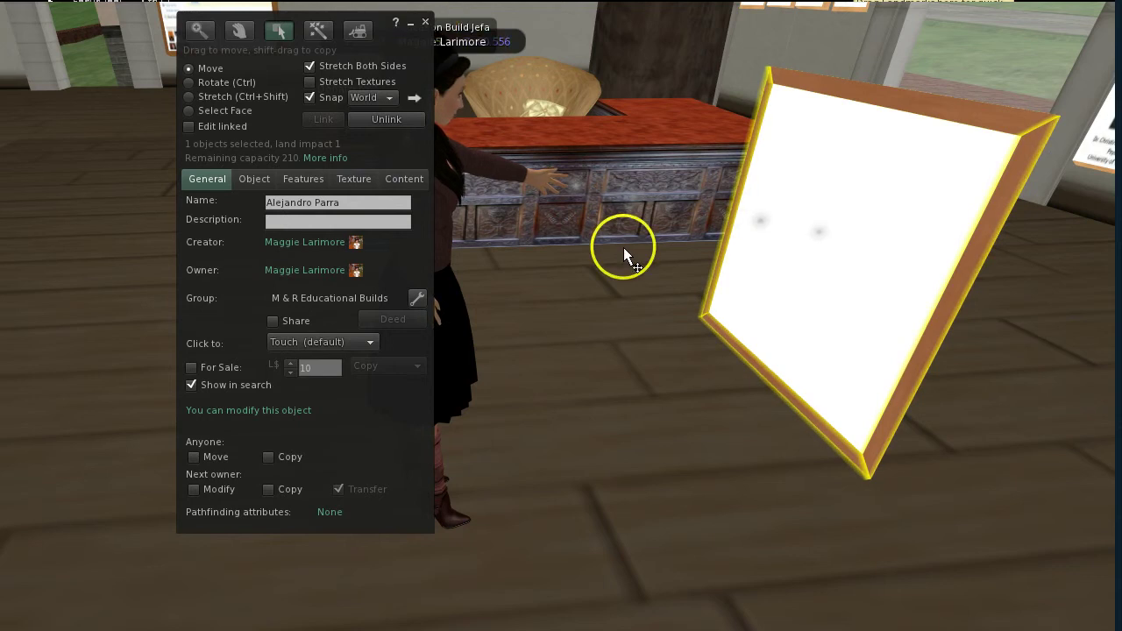
Bring the Wall Signs 2013 deck forward, shift its window, and select blank slide 4
key("alt+Tab")
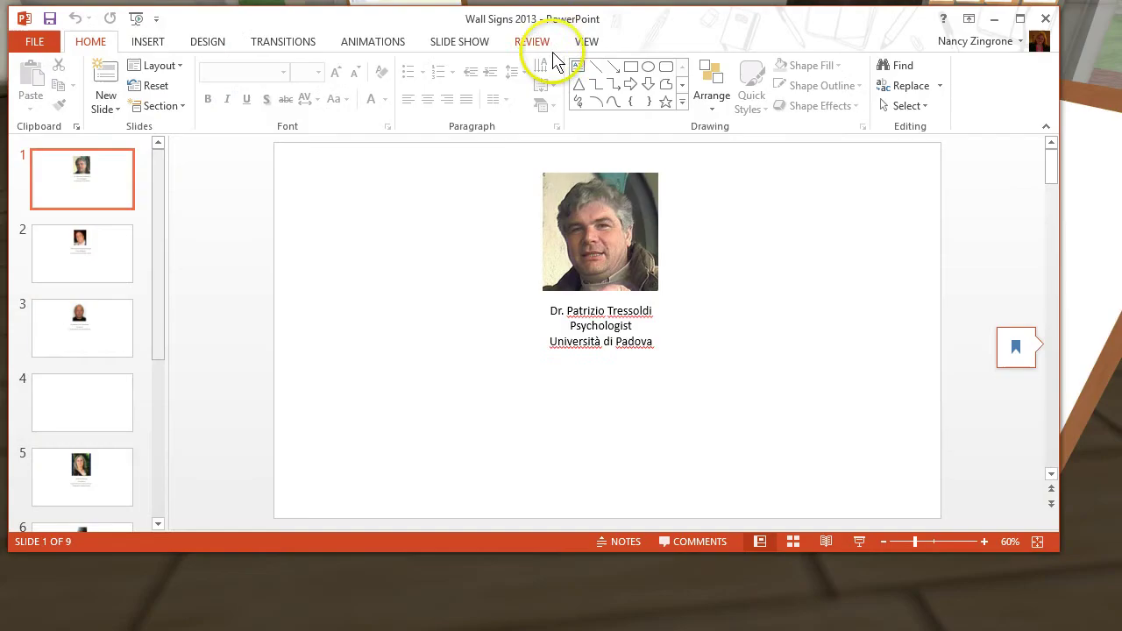
left_click(637, 22)
left_click_drag(637, 22, 648, 56)
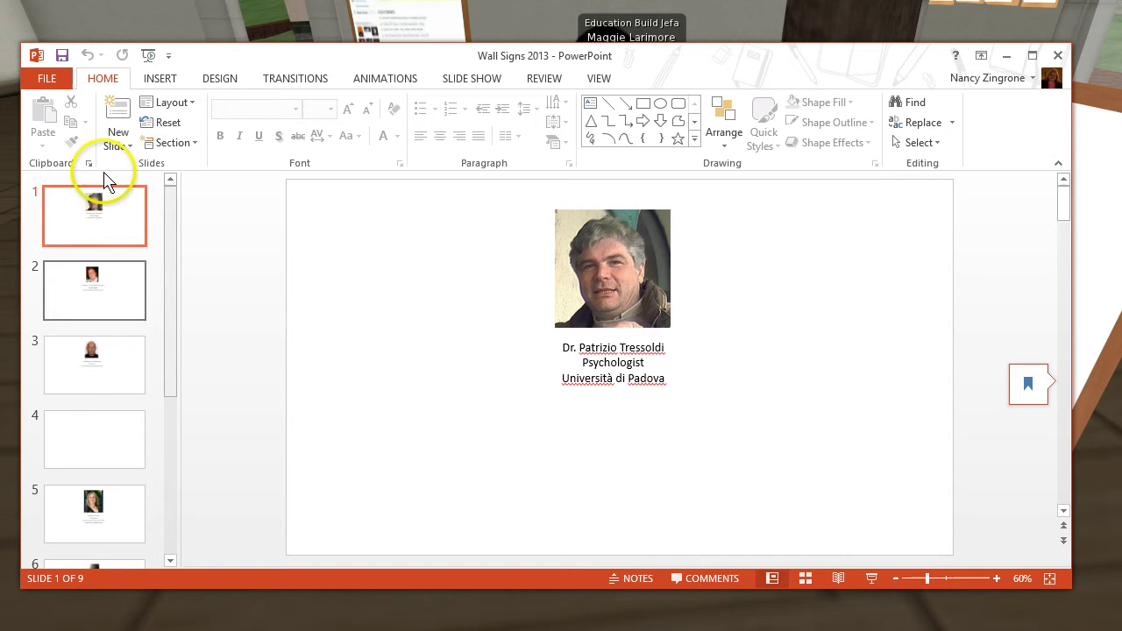
left_click(103, 456)
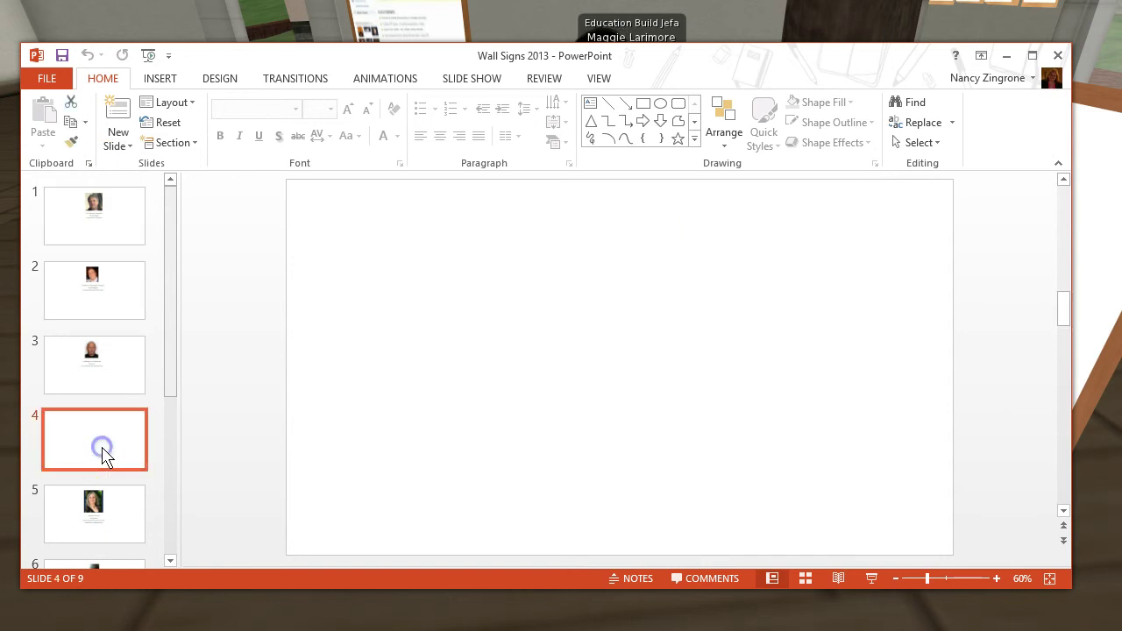
left_click(161, 79)
left_click(131, 108)
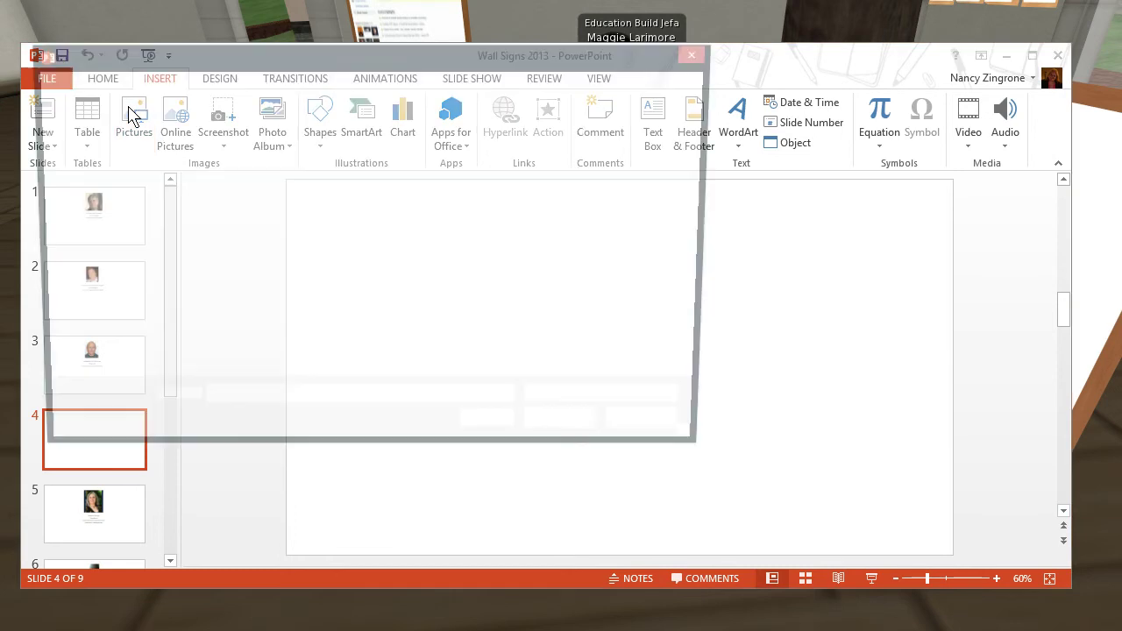
left_click(219, 203)
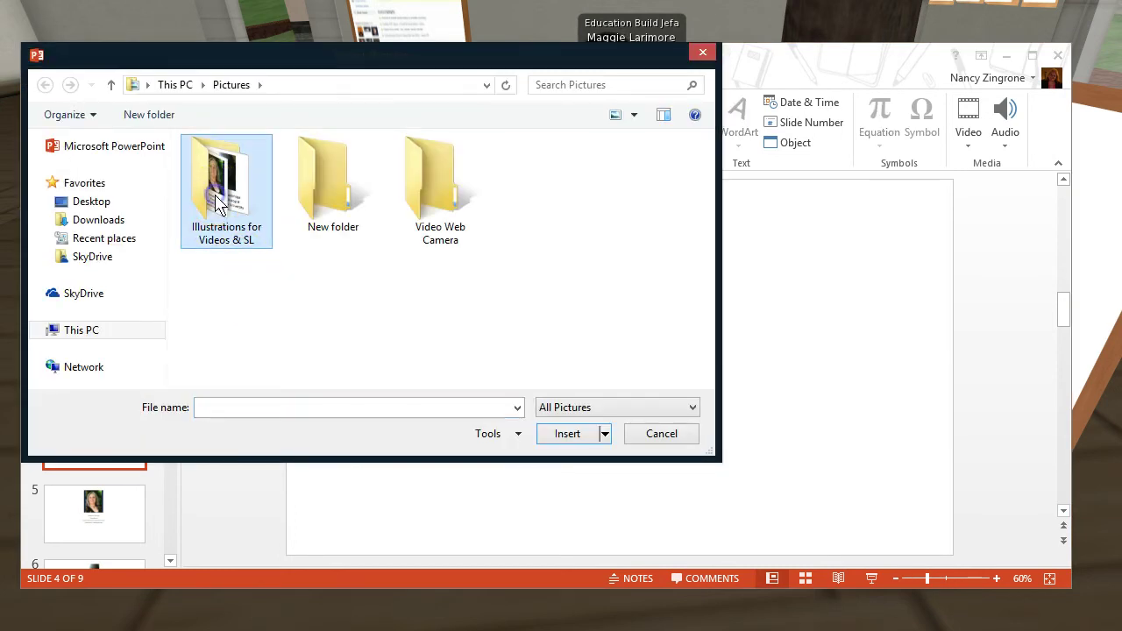
double_click(217, 191)
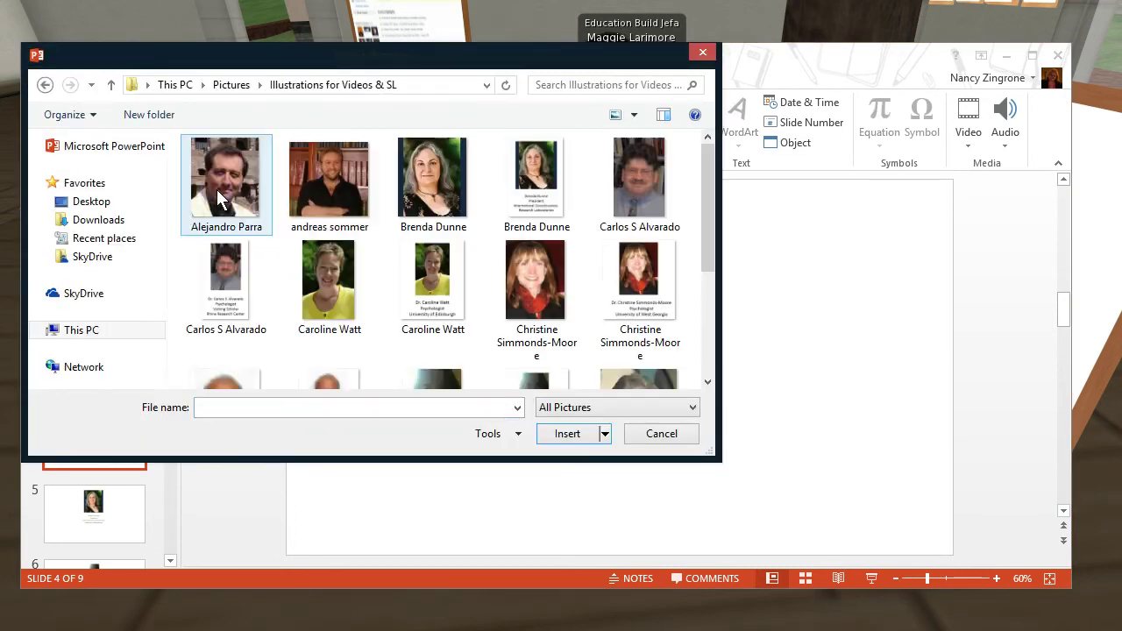
left_click(215, 190)
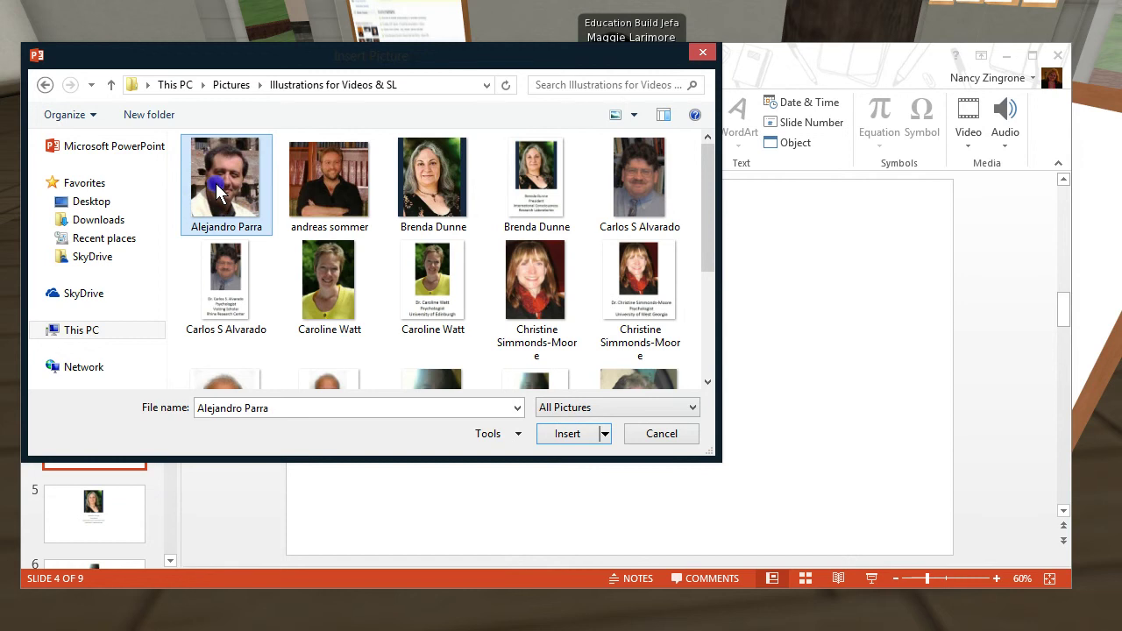
left_click(565, 434)
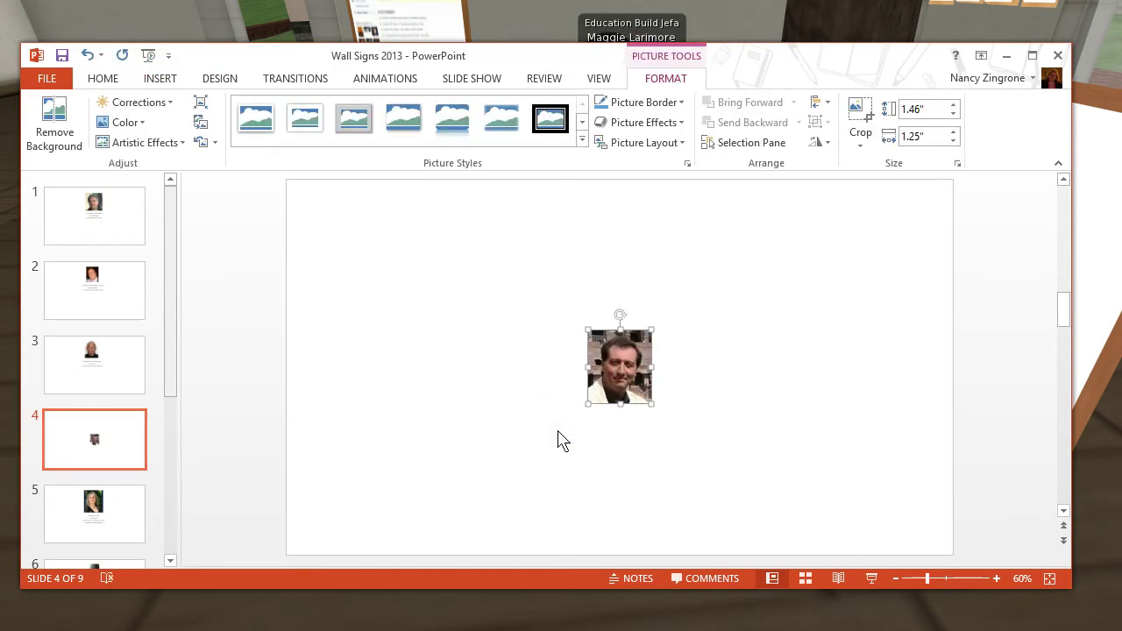
left_click_drag(618, 375, 576, 303)
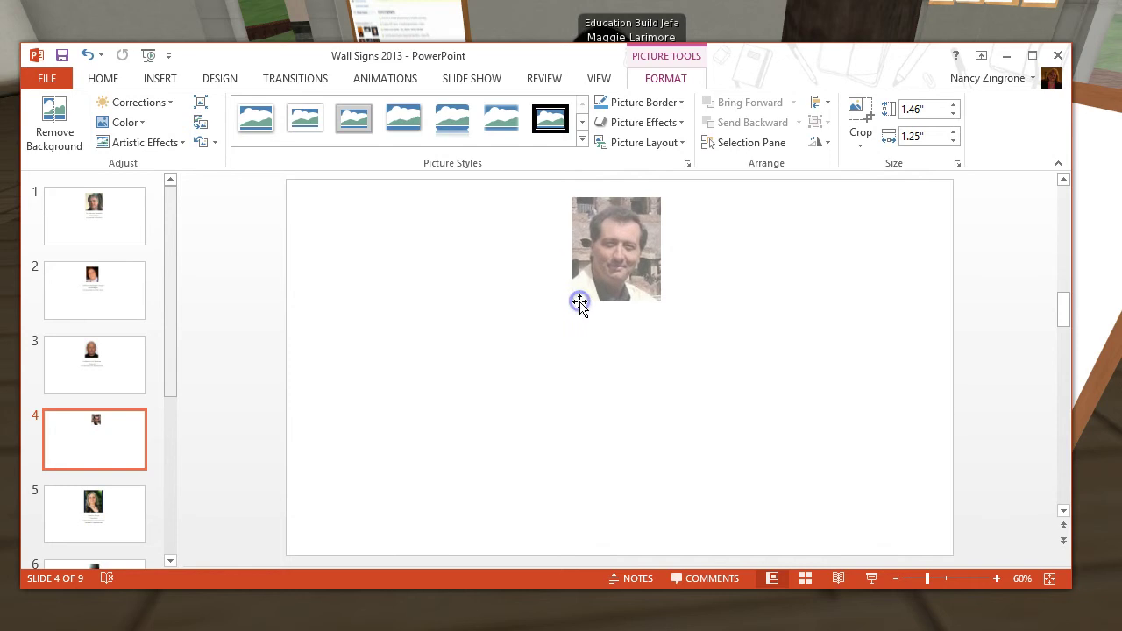
left_click(152, 79)
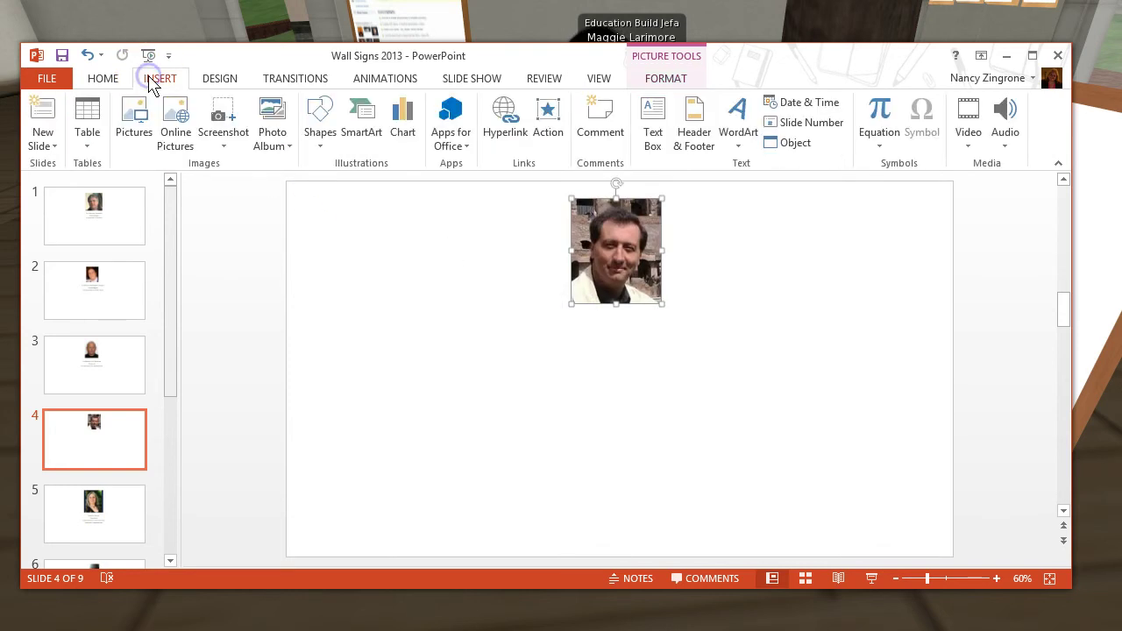
Add a text box below the portrait with the contributor's name, 'Psychologist' and 'Universidad Abierta Interamericana'
left_click(650, 123)
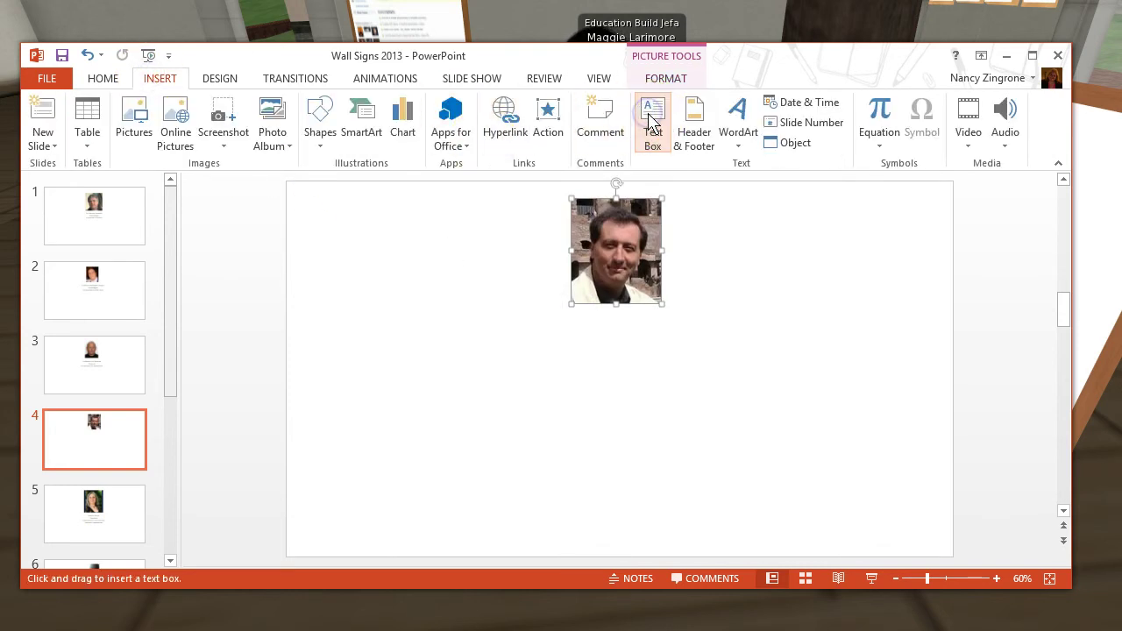
left_click(579, 329)
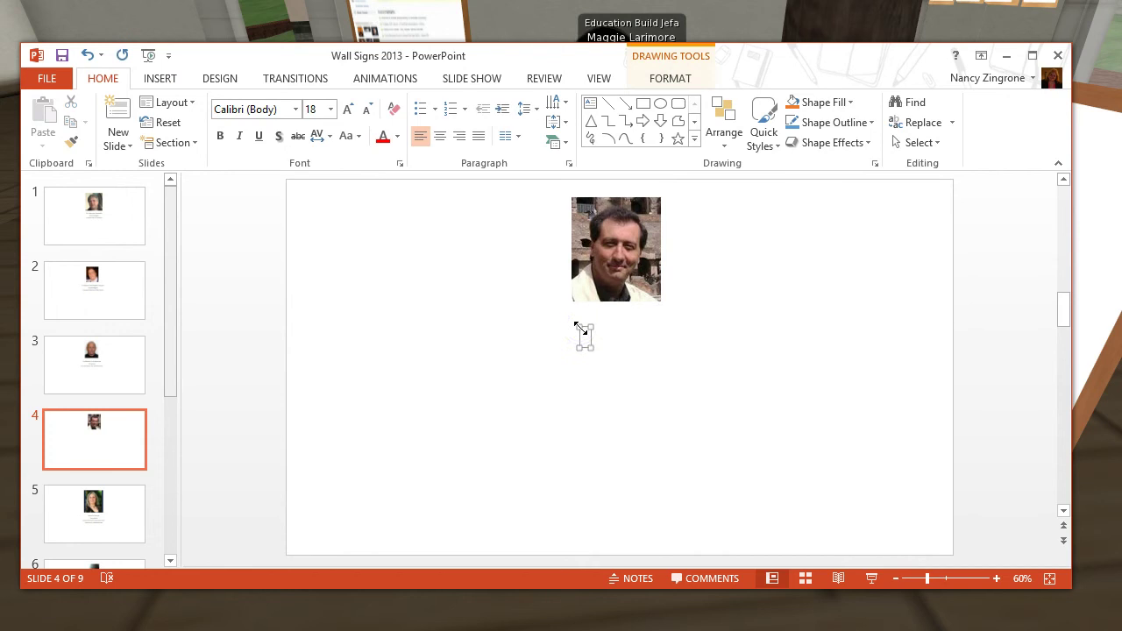
type("Dr. Alejandro Parra")
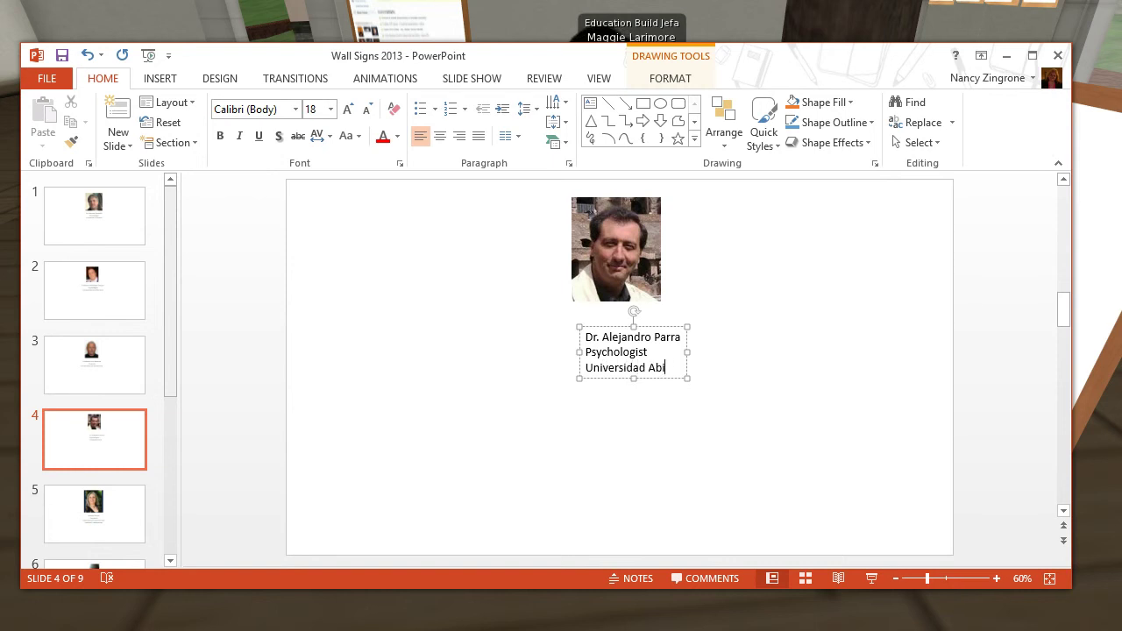
type("Inter")
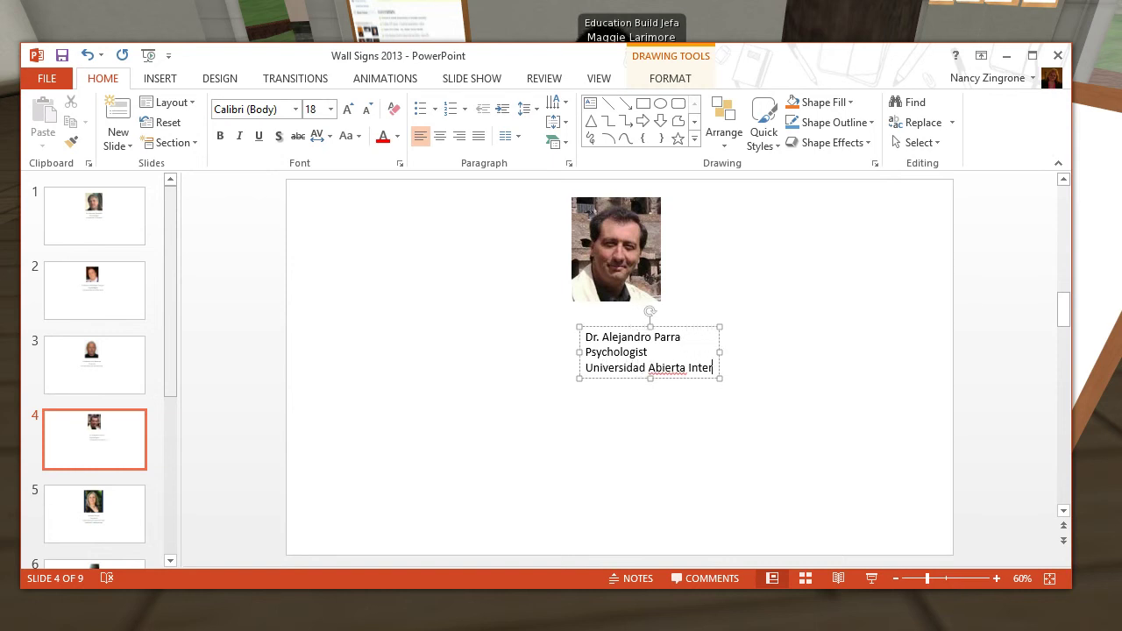
type("americana")
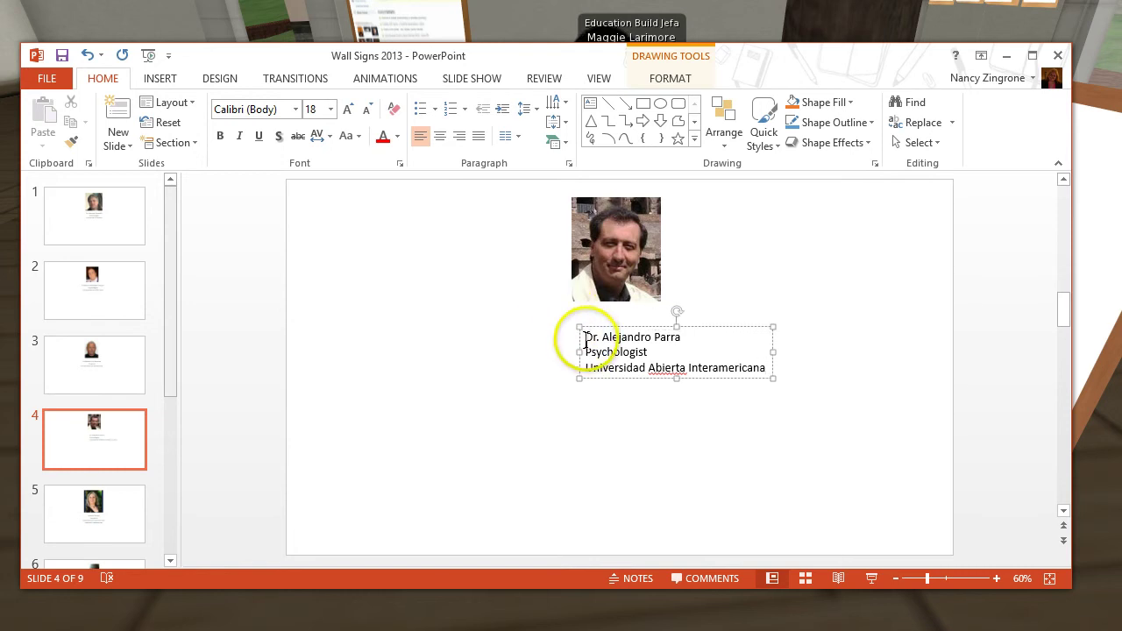
Position the caption box under the portrait, center its three lines, and save the presentation
left_click_drag(747, 379, 754, 370)
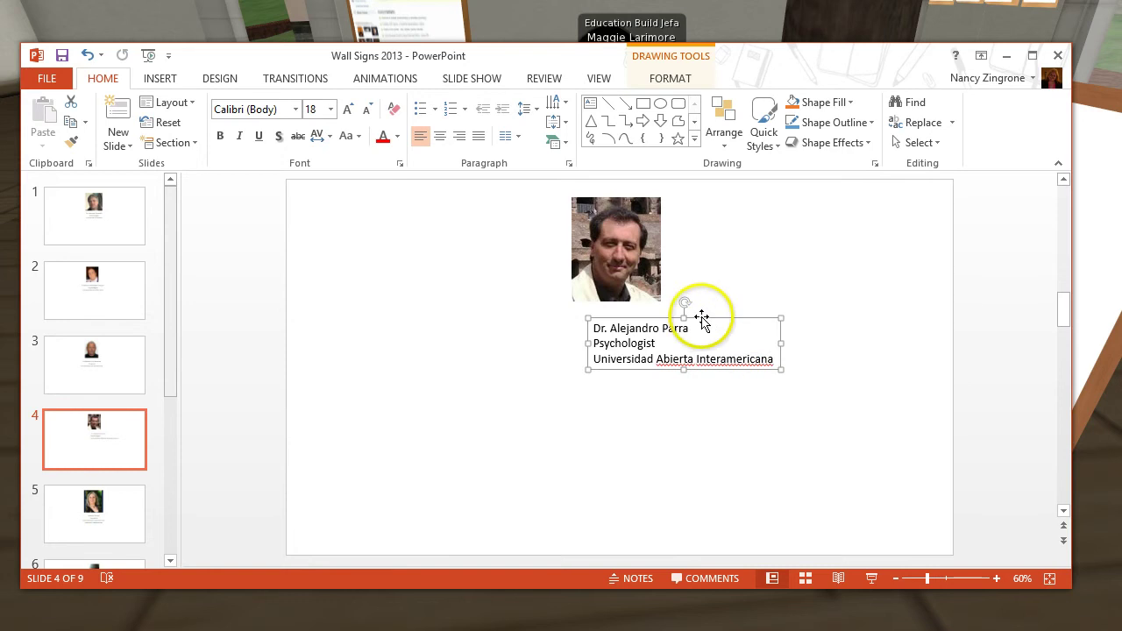
left_click_drag(704, 317, 611, 323)
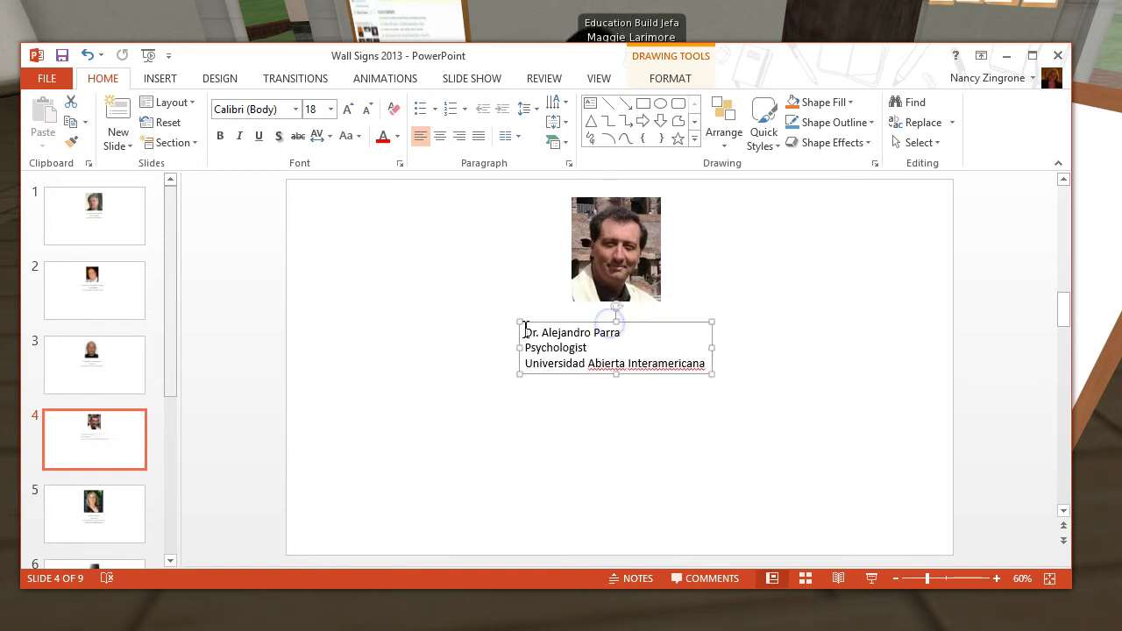
left_click(526, 330)
left_click_drag(526, 329, 612, 353)
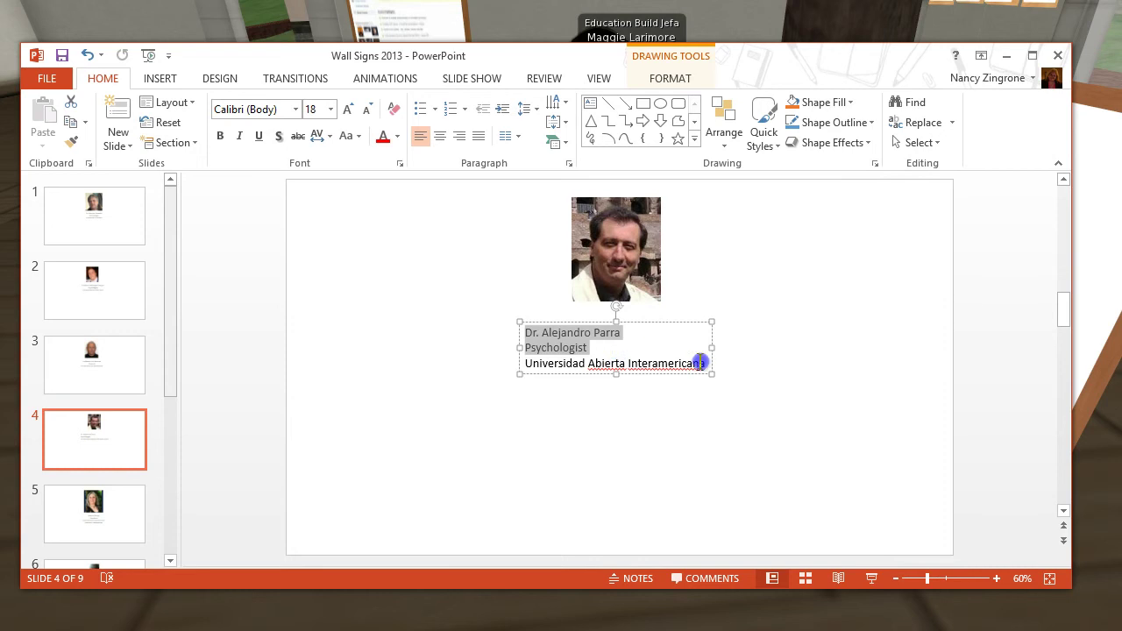
left_click_drag(699, 362, 714, 363)
left_click(440, 136)
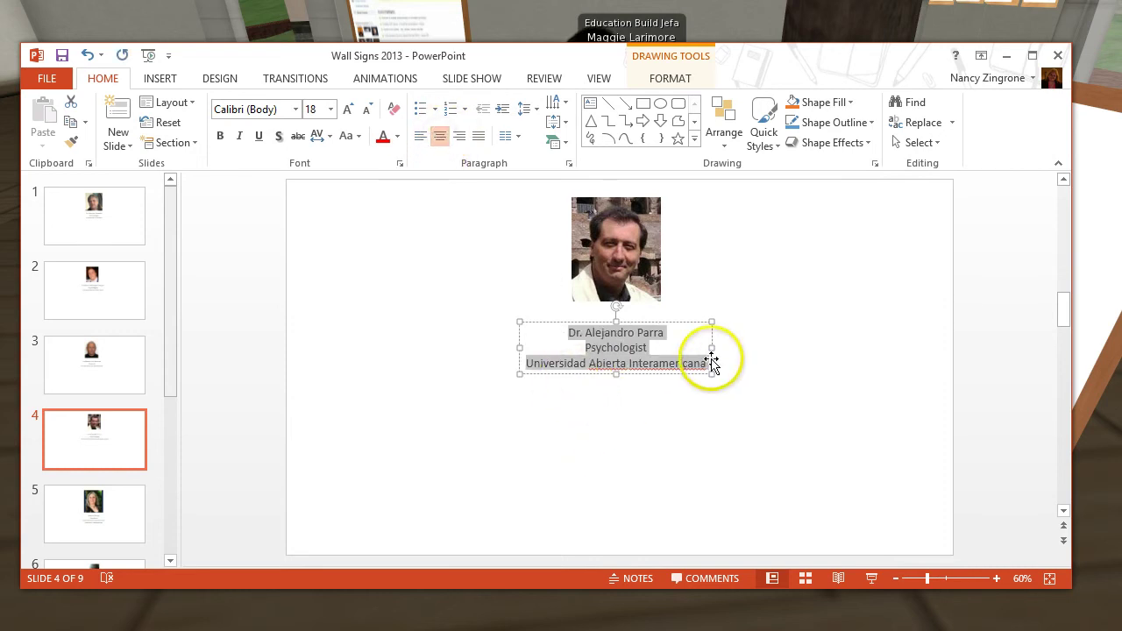
left_click(736, 300)
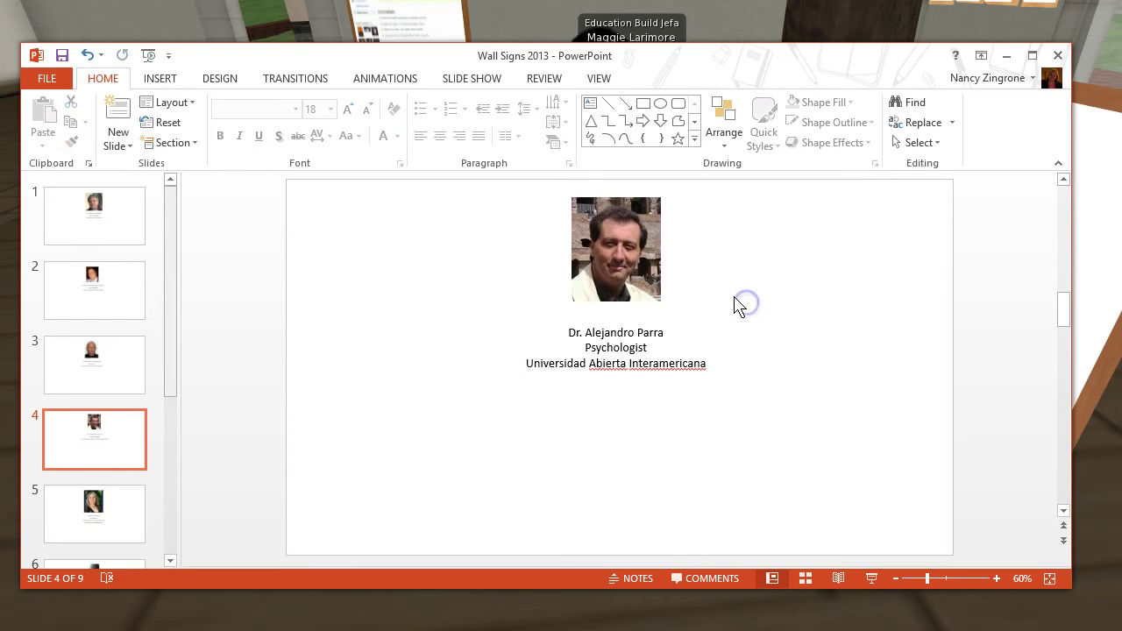
left_click(62, 56)
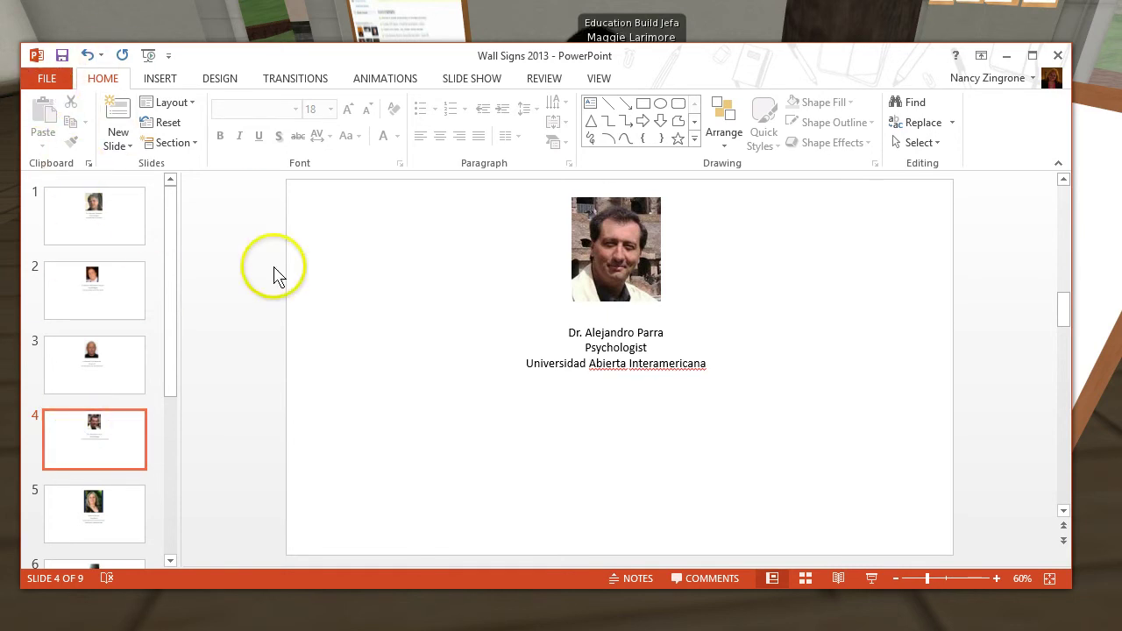
Start Save As and browse to Pictures > Illustrations for Videos & SL
left_click(48, 80)
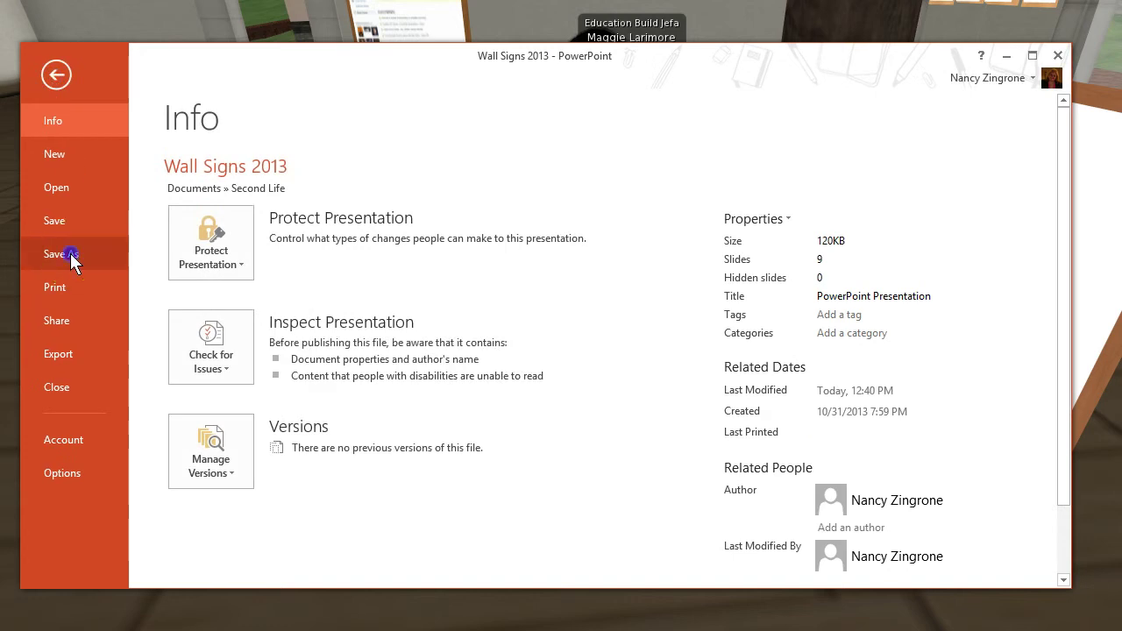
left_click(70, 253)
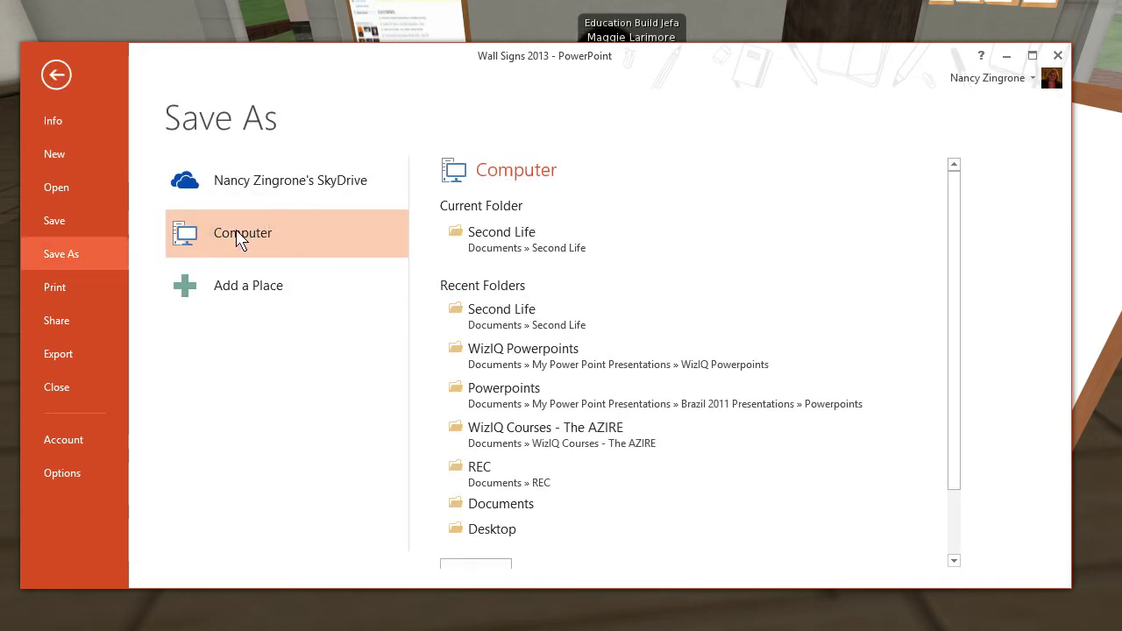
double_click(241, 241)
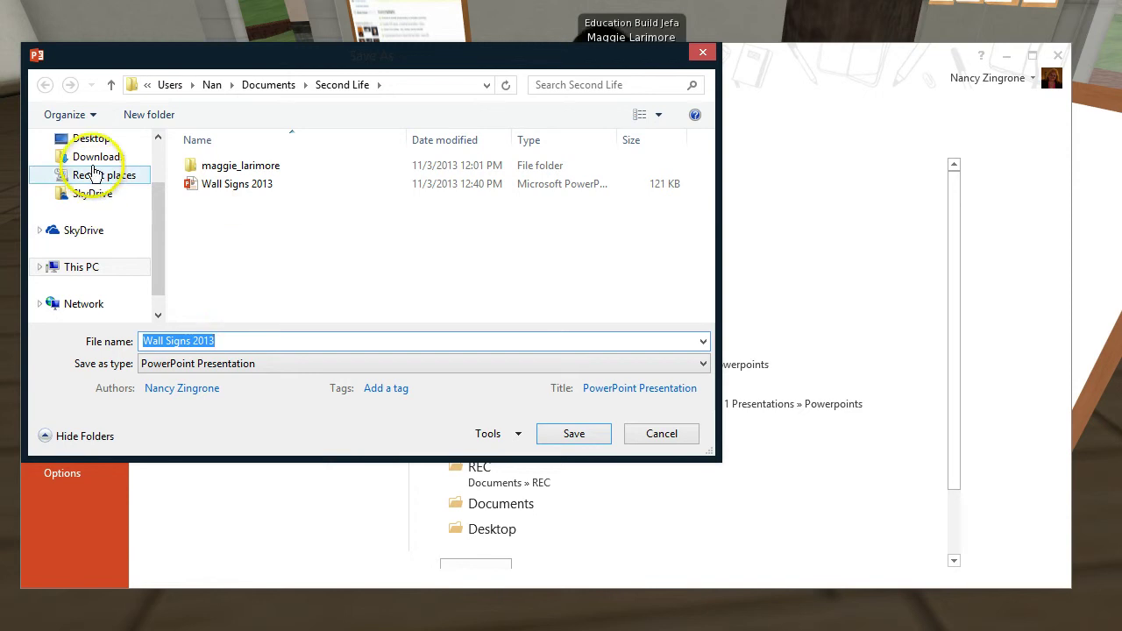
left_click_drag(158, 213, 156, 168)
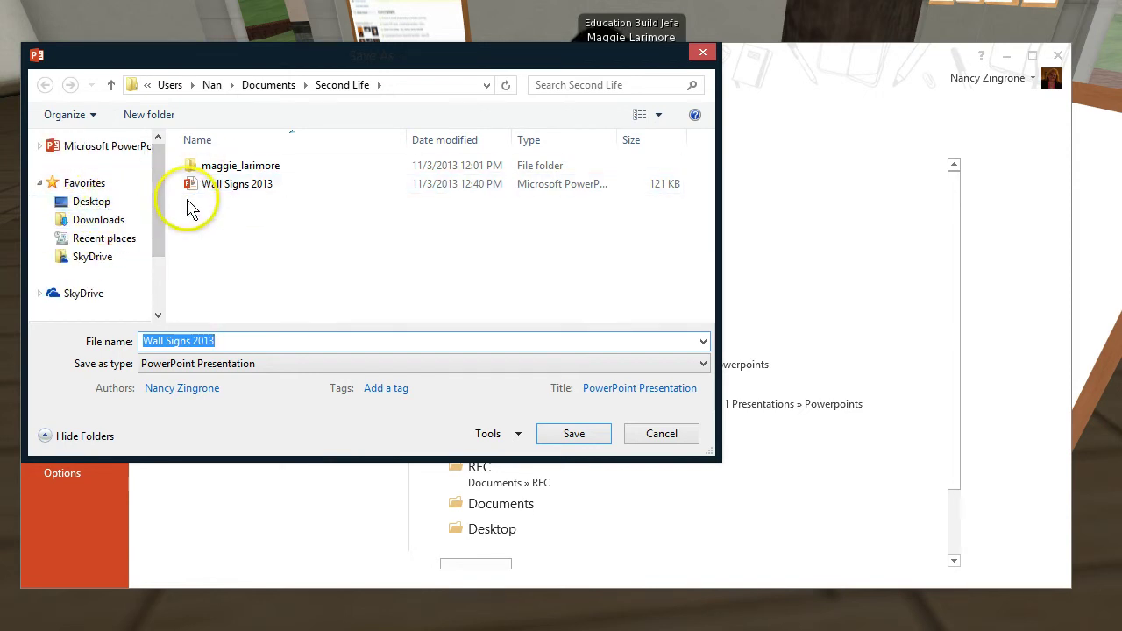
left_click(268, 83)
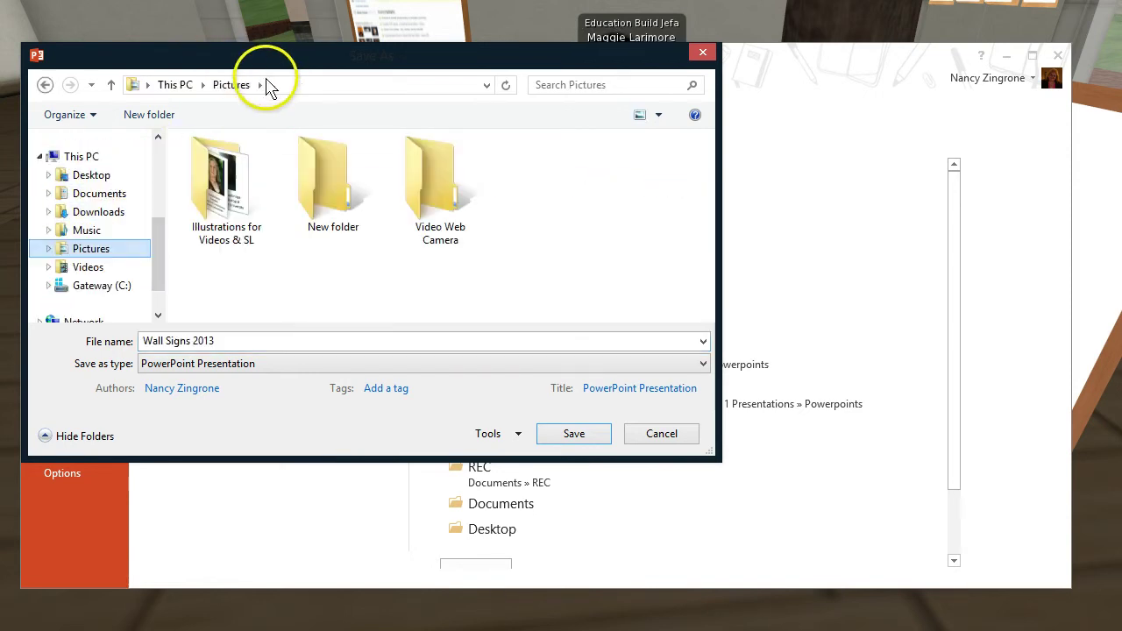
left_click(225, 184)
double_click(224, 182)
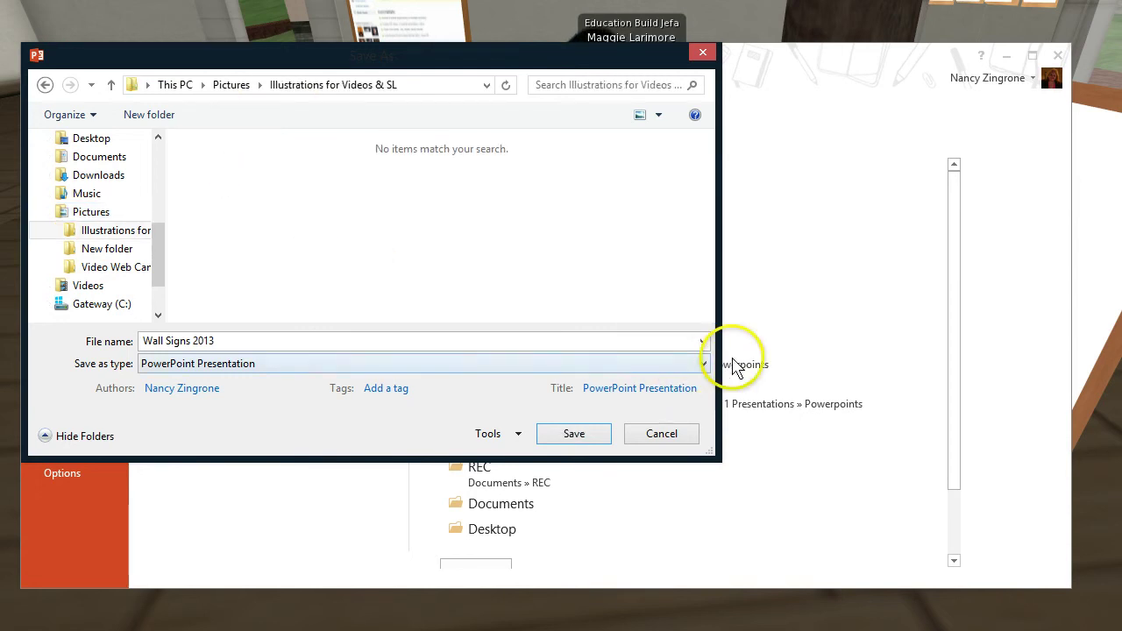
left_click(704, 362)
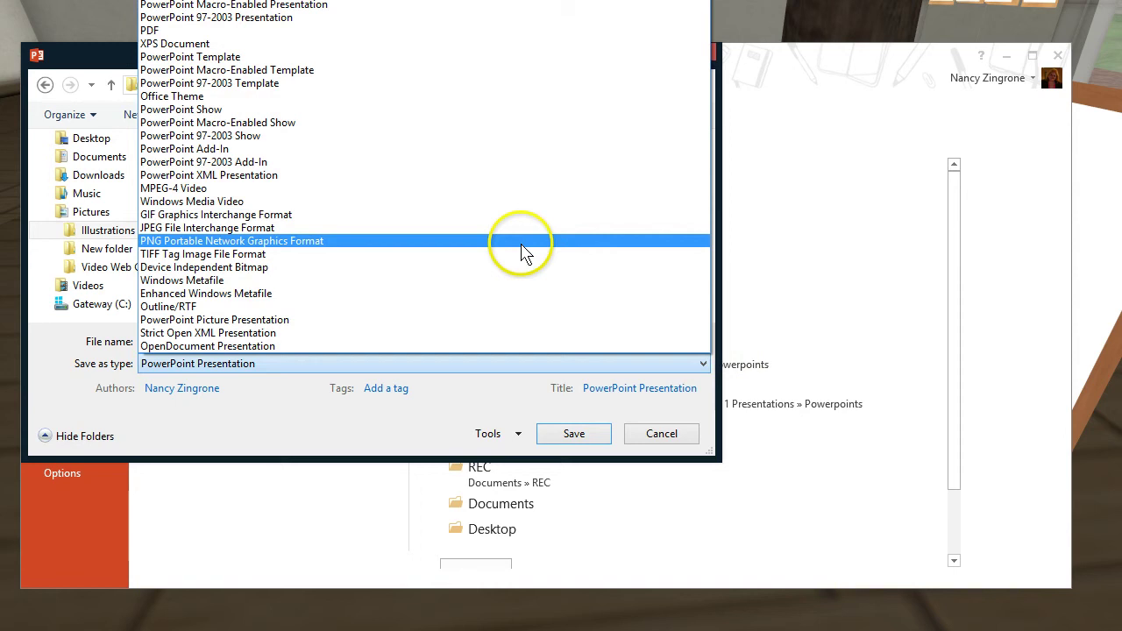
left_click(521, 241)
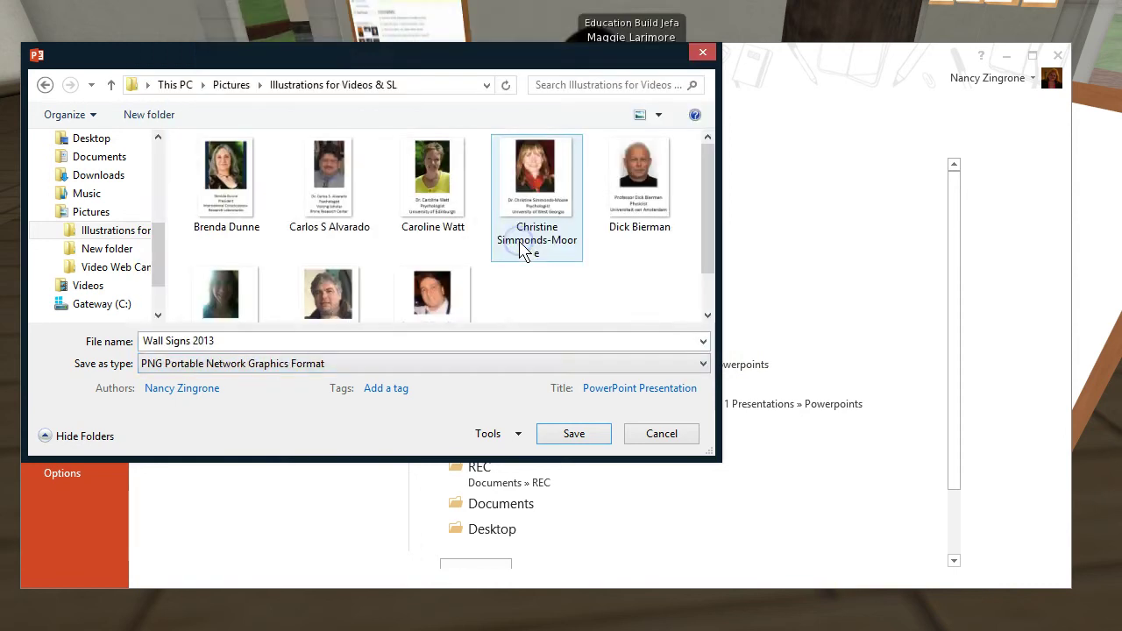
left_click(253, 338)
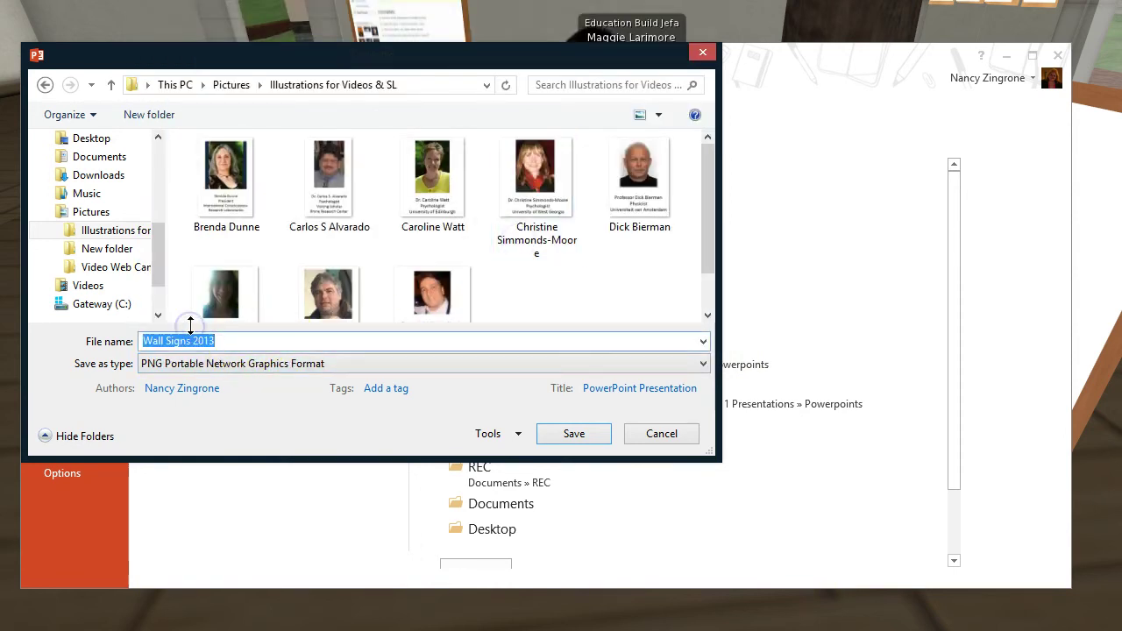
type("Aljean")
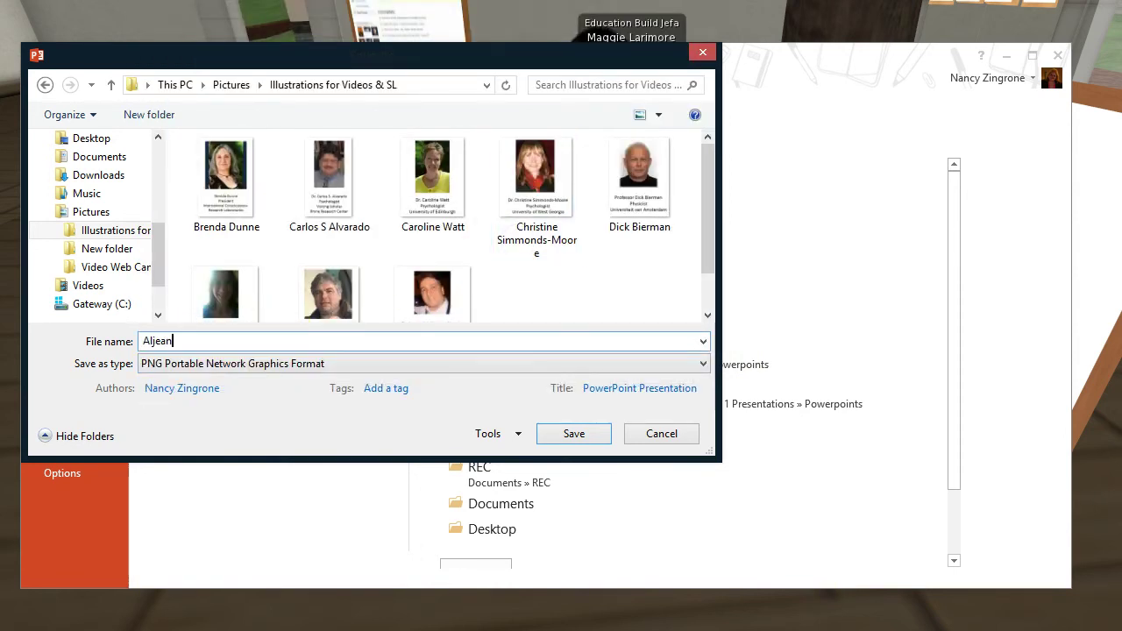
type("ejan")
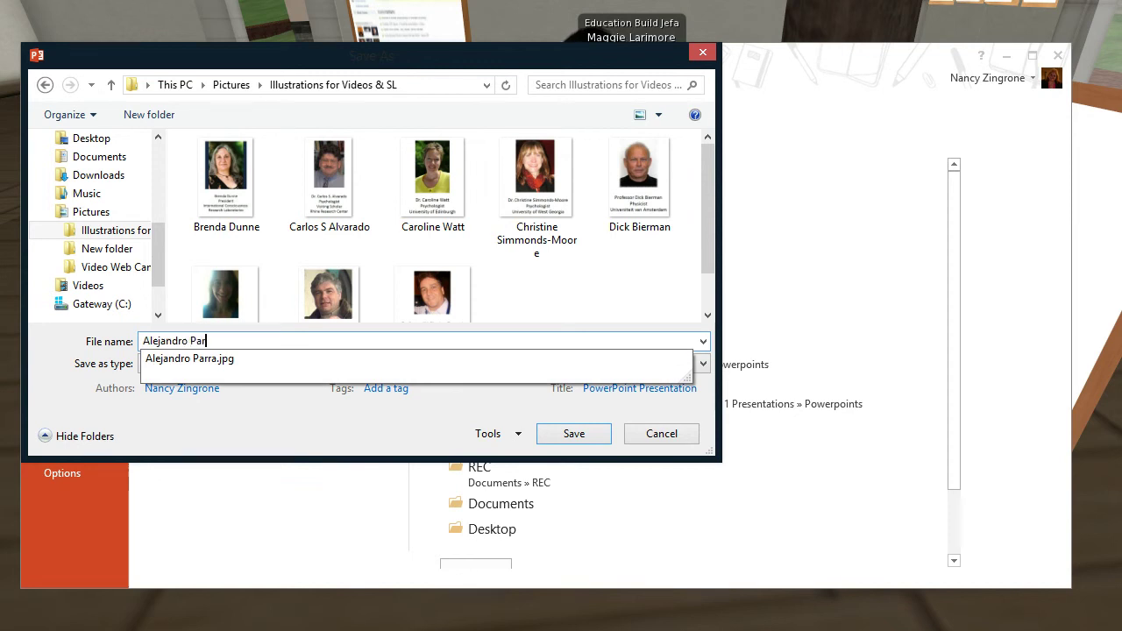
left_click(558, 432)
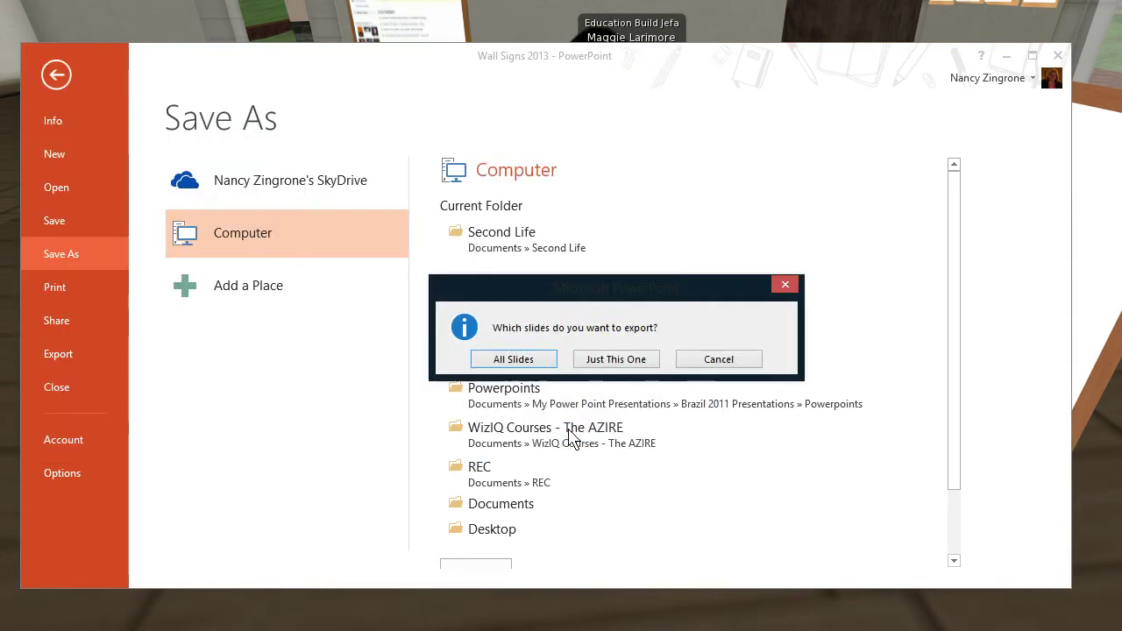
left_click(611, 361)
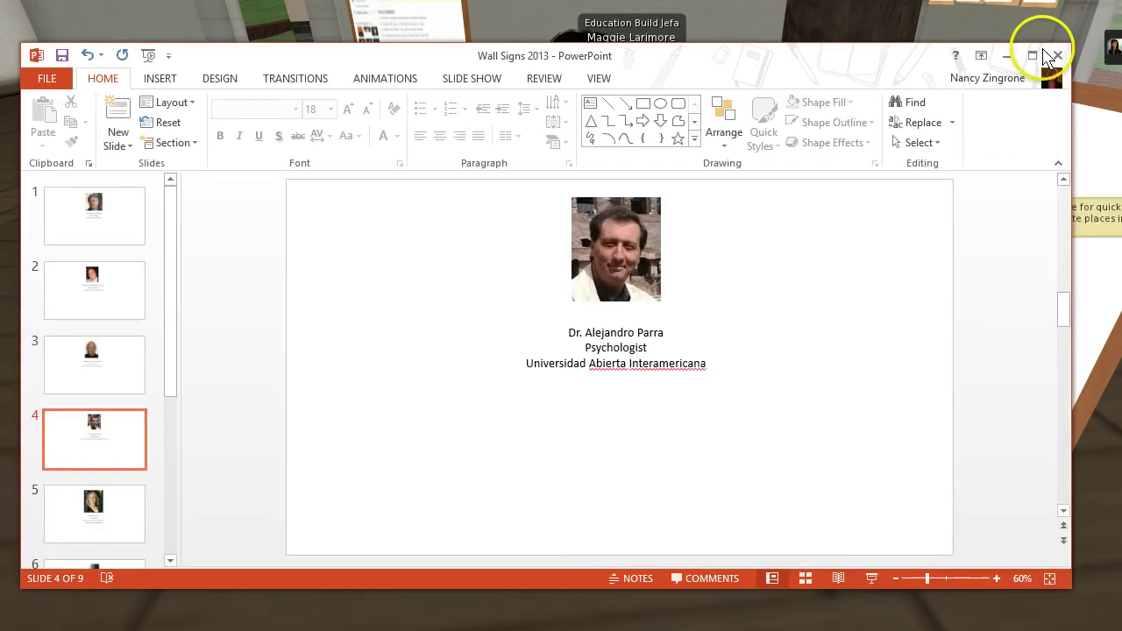
left_click(1059, 56)
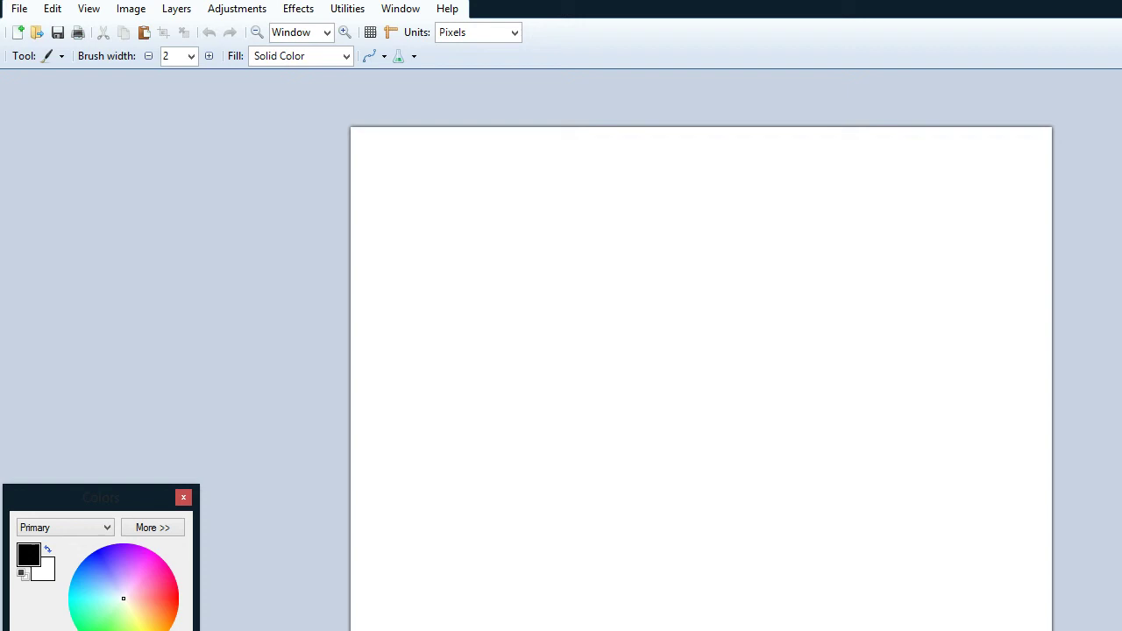
left_click(20, 9)
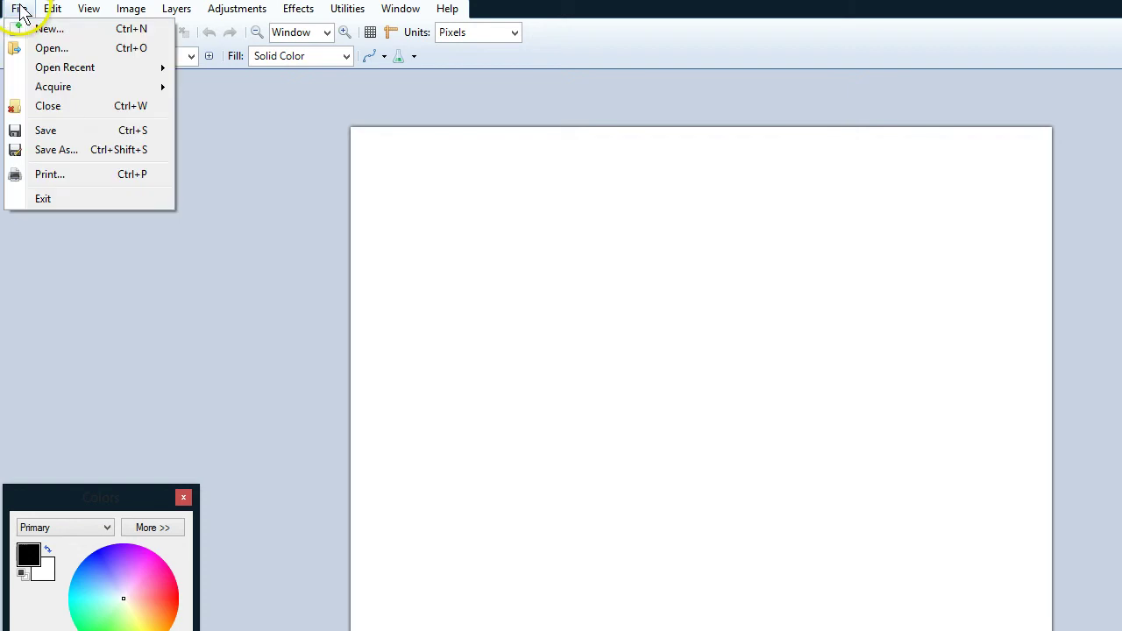
left_click(45, 49)
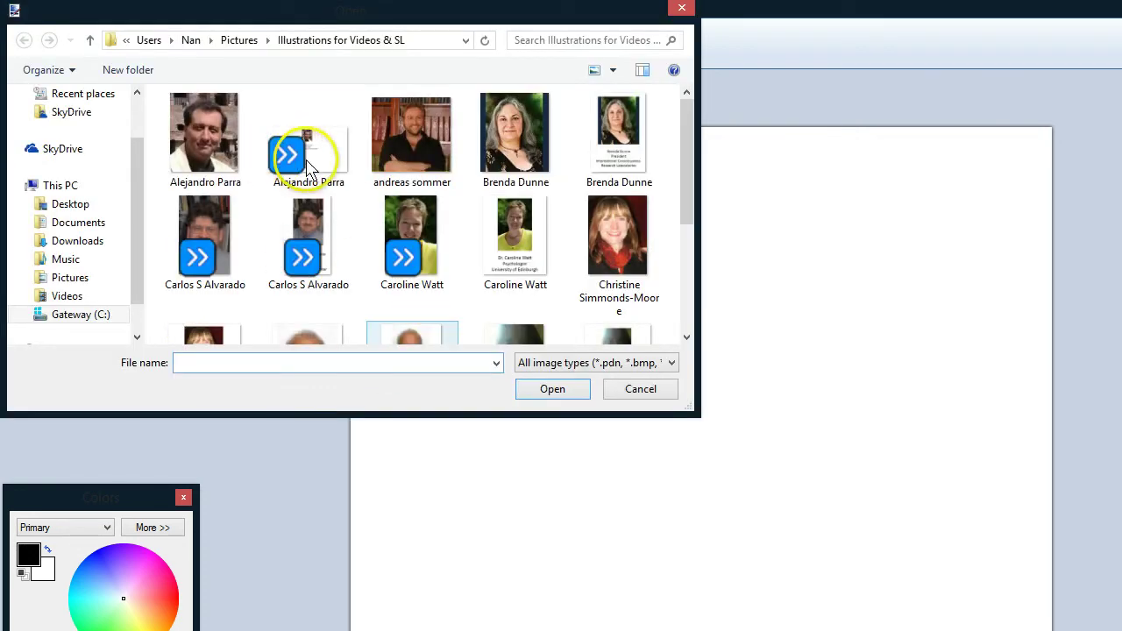
left_click(316, 160)
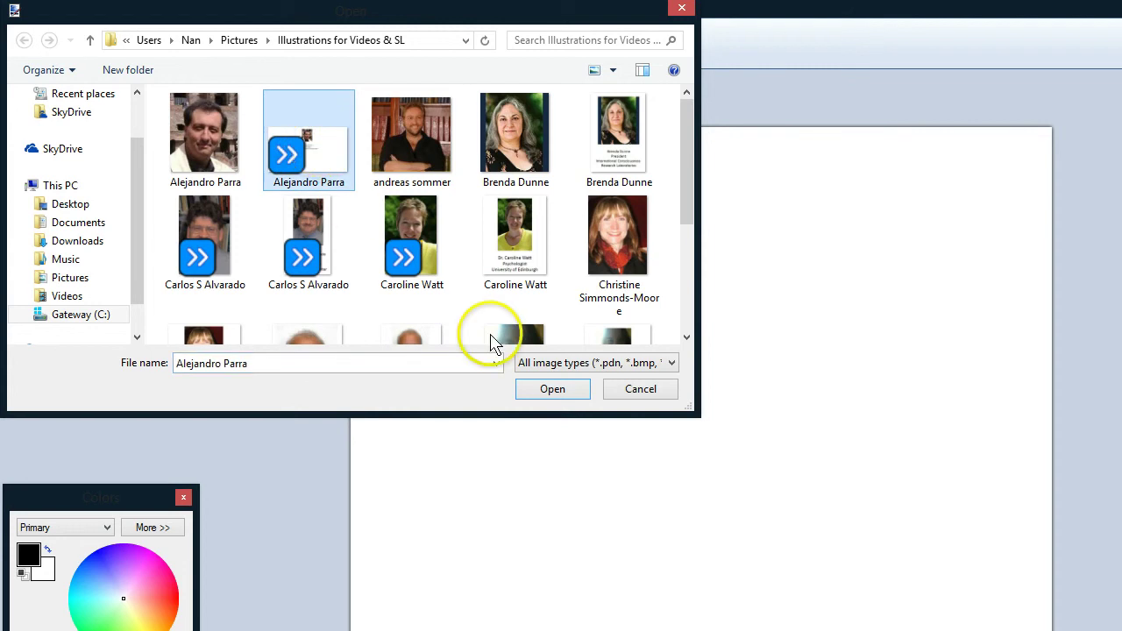
left_click(547, 391)
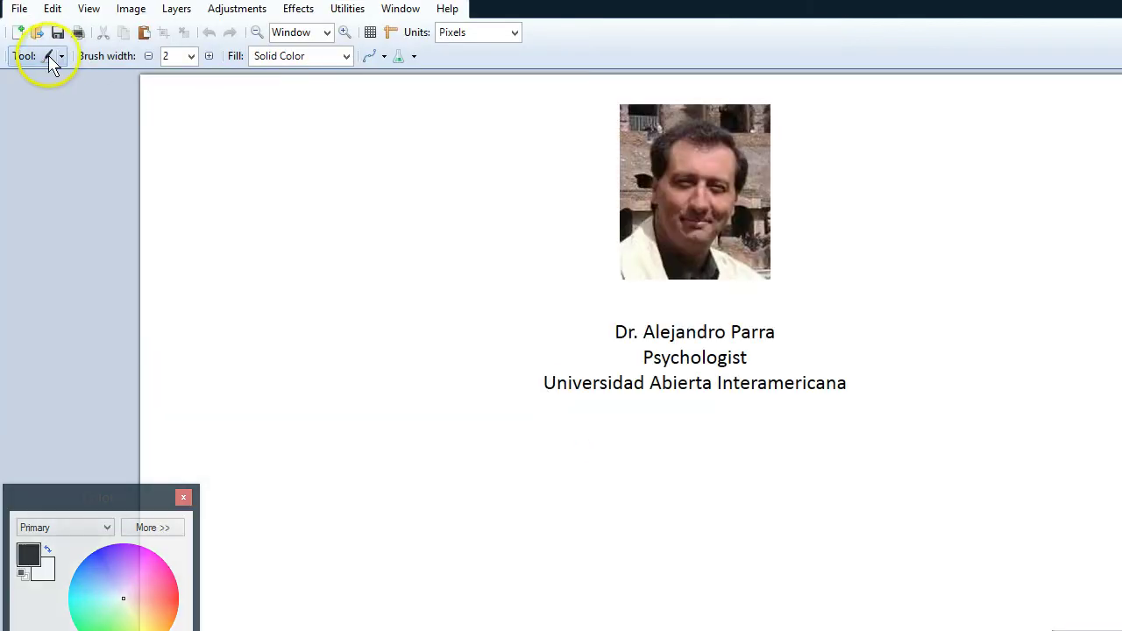
Crop the slide image to a rectangle around the portrait and caption
left_click(61, 56)
left_click(72, 101)
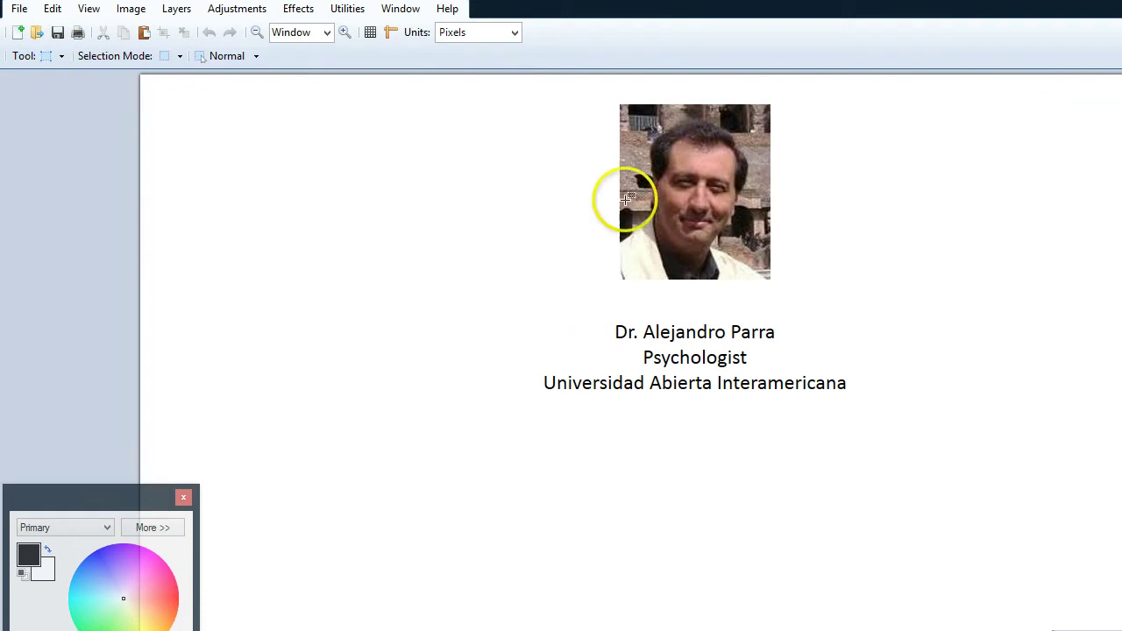
left_click_drag(489, 86, 899, 411)
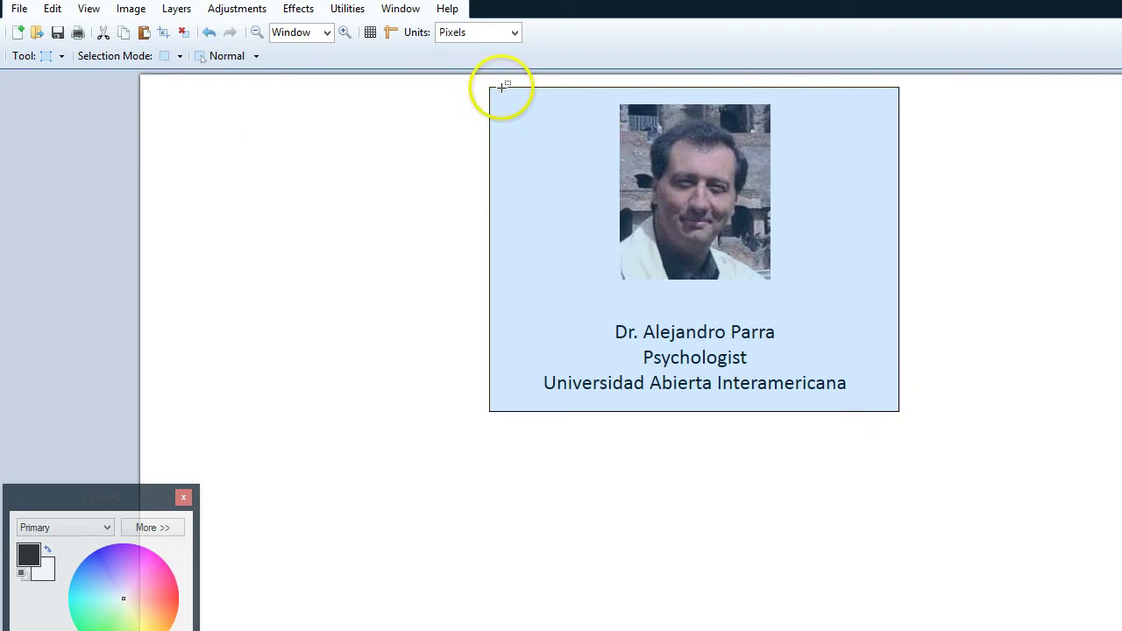
left_click_drag(502, 88, 884, 409)
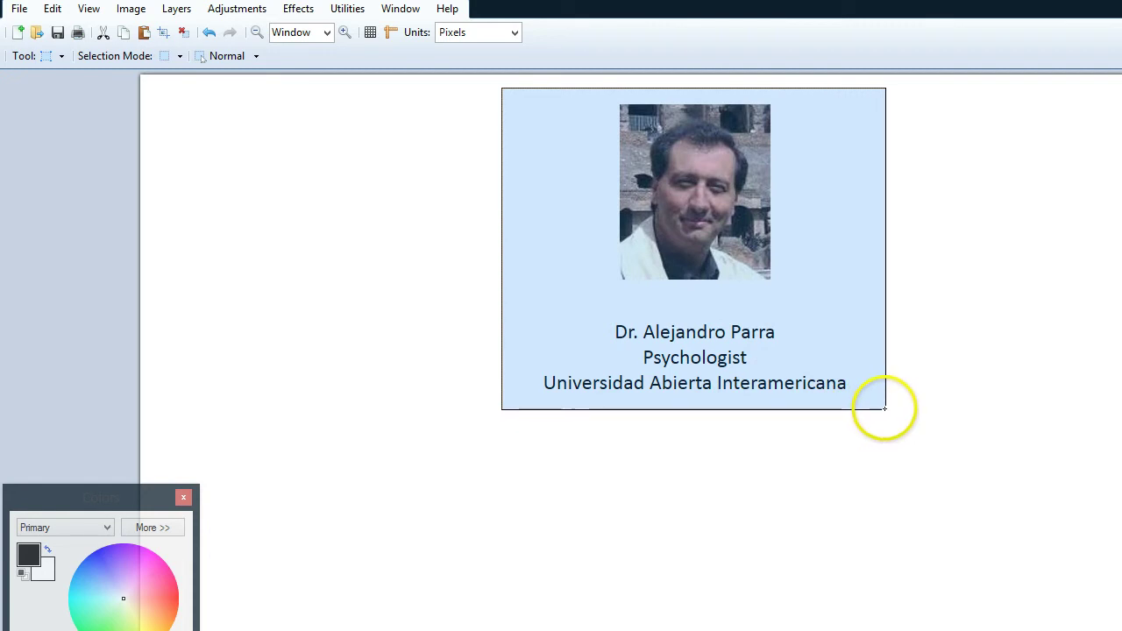
left_click(129, 10)
left_click(157, 31)
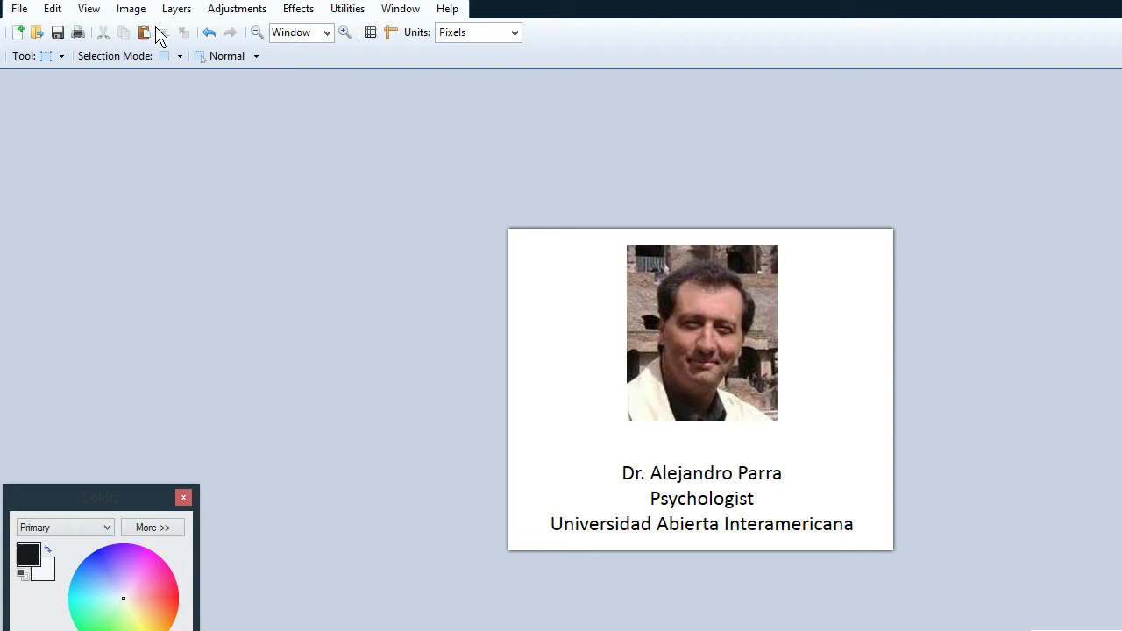
Save the cropped PNG and exit Paint.NET
left_click(56, 35)
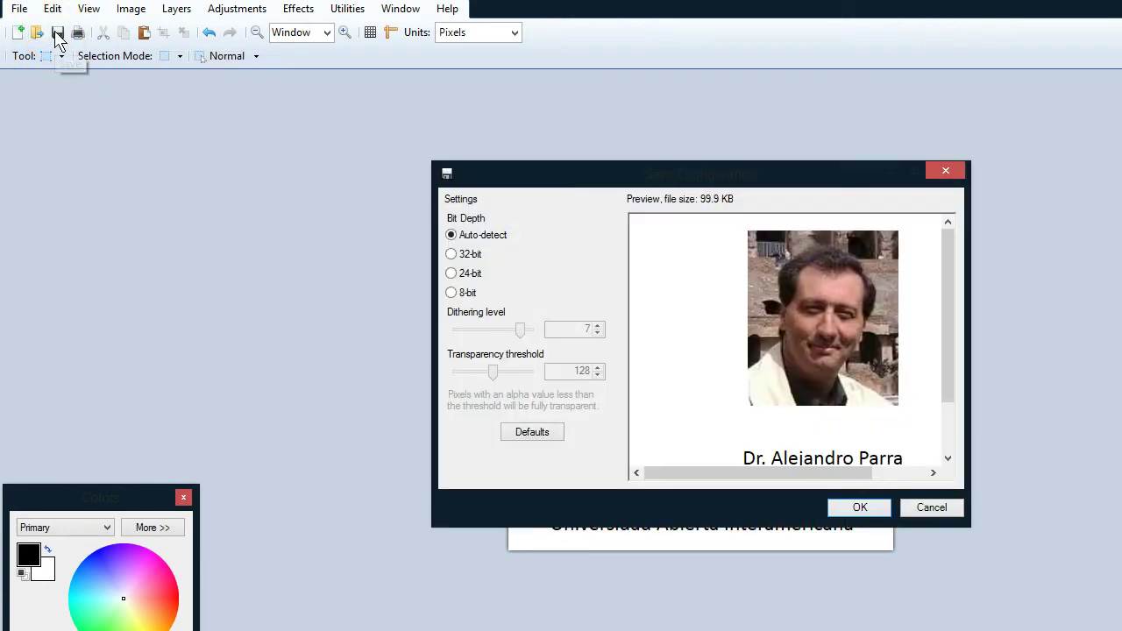
left_click(854, 508)
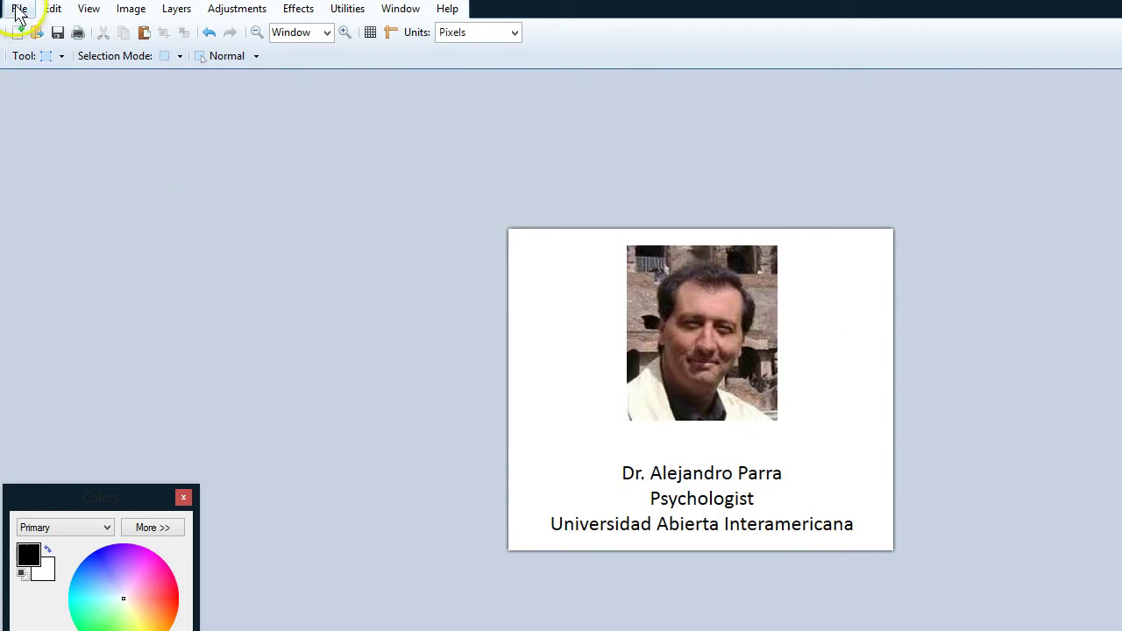
left_click(19, 11)
left_click(39, 203)
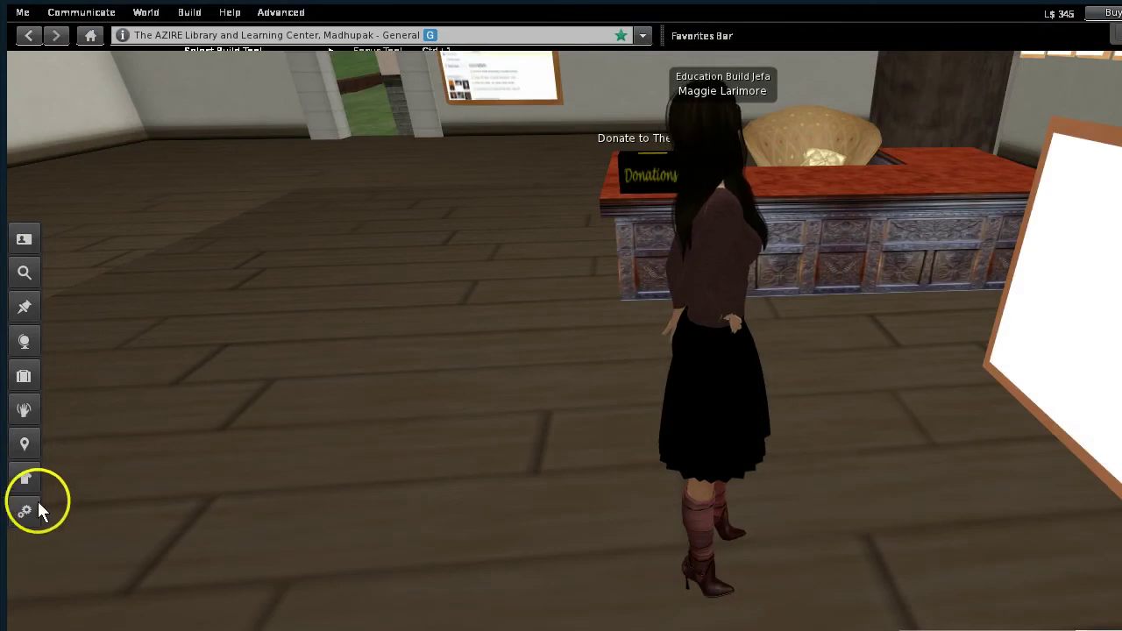
left_click(24, 376)
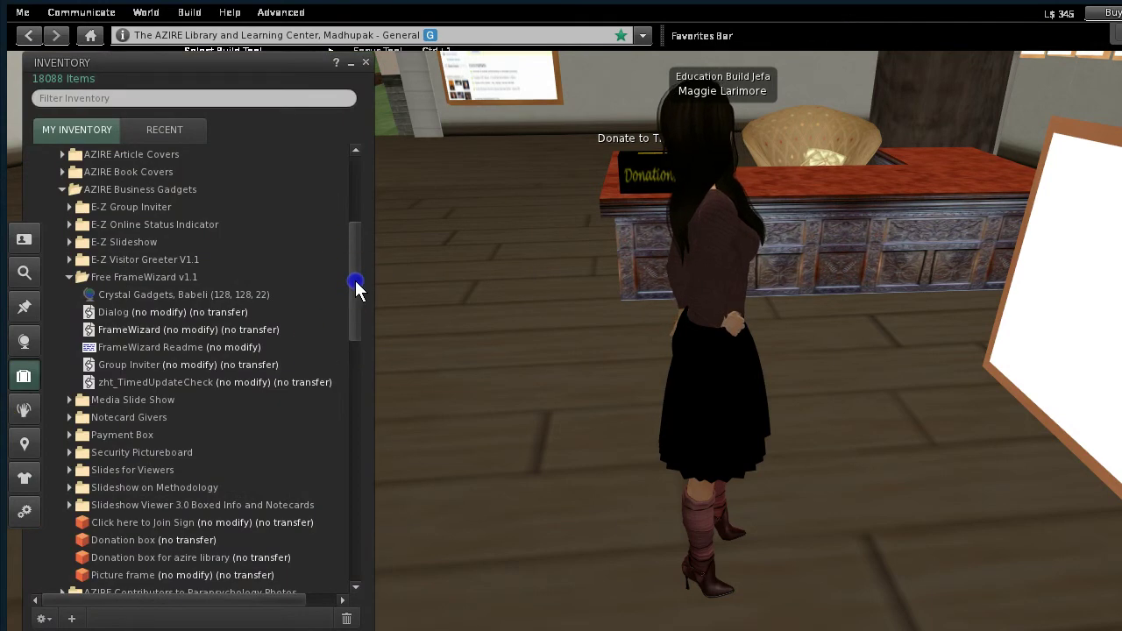
left_click_drag(353, 288, 373, 140)
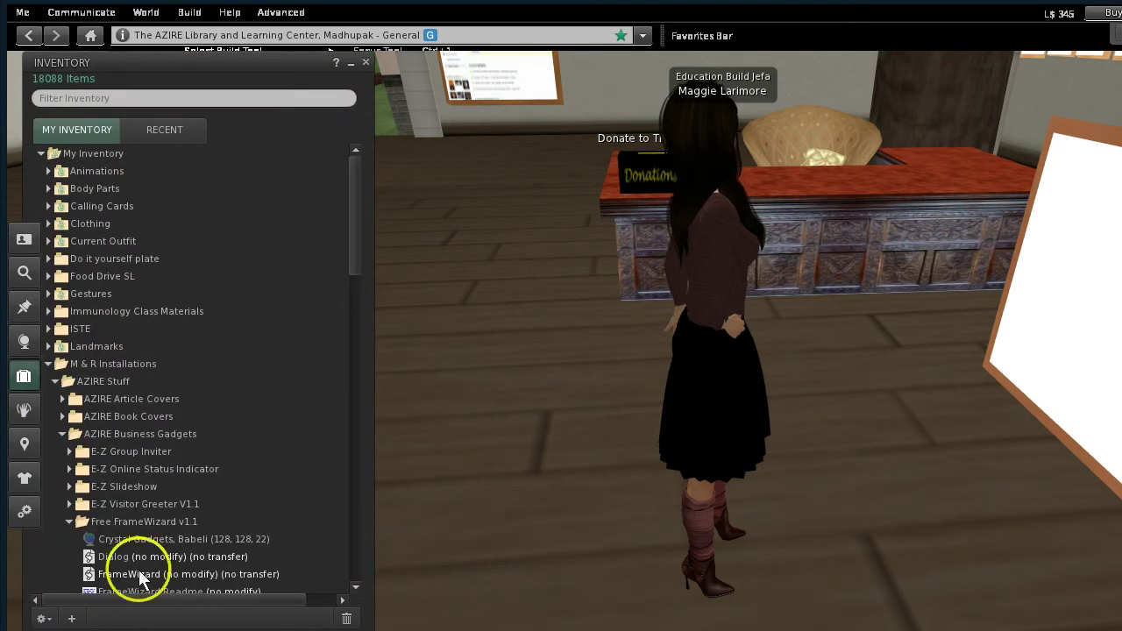
left_click(73, 619)
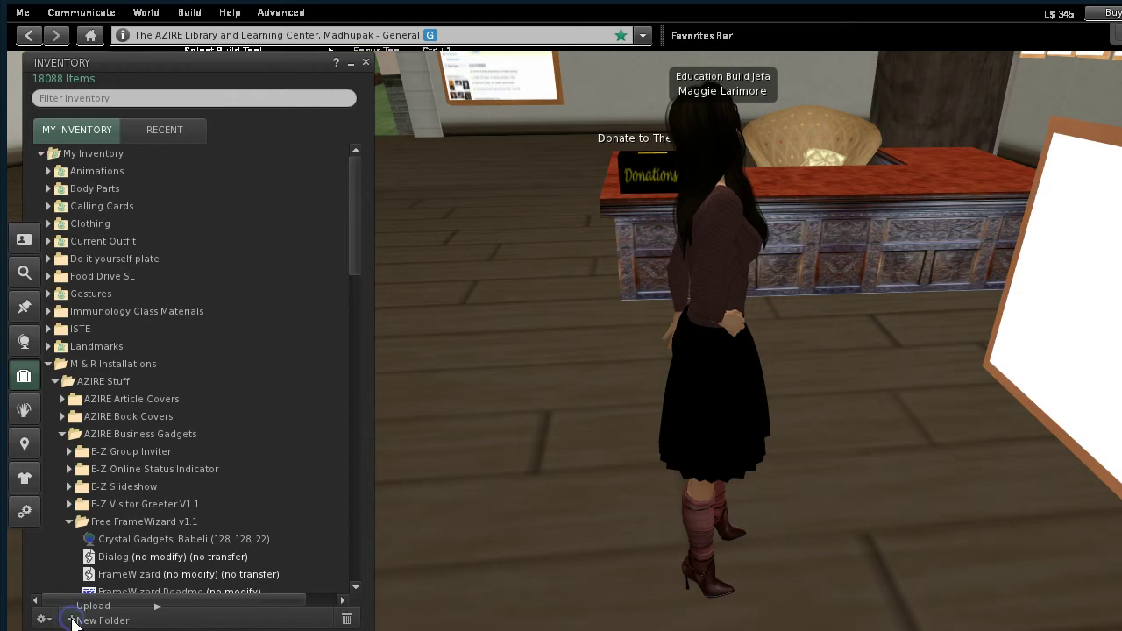
mouse_move(154, 605)
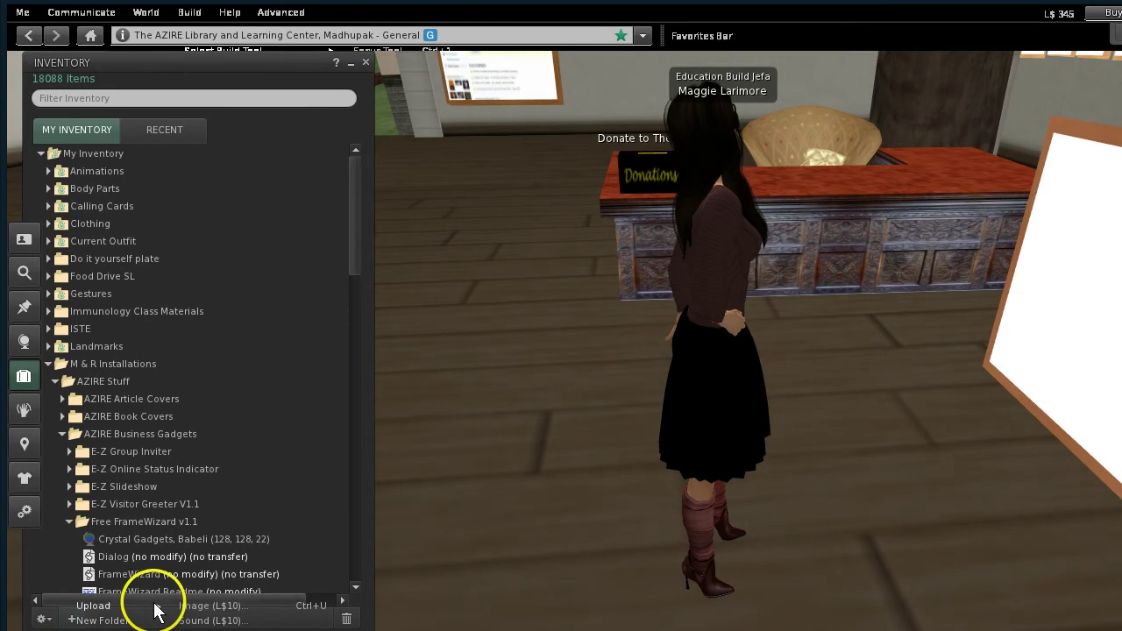
left_click(198, 606)
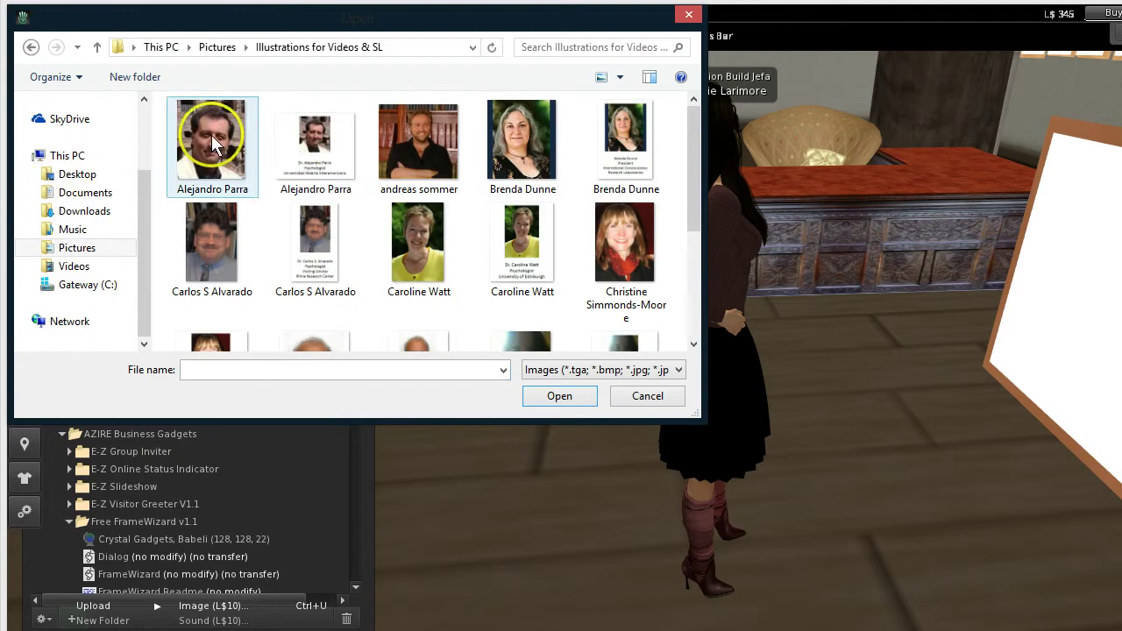
left_click(314, 175)
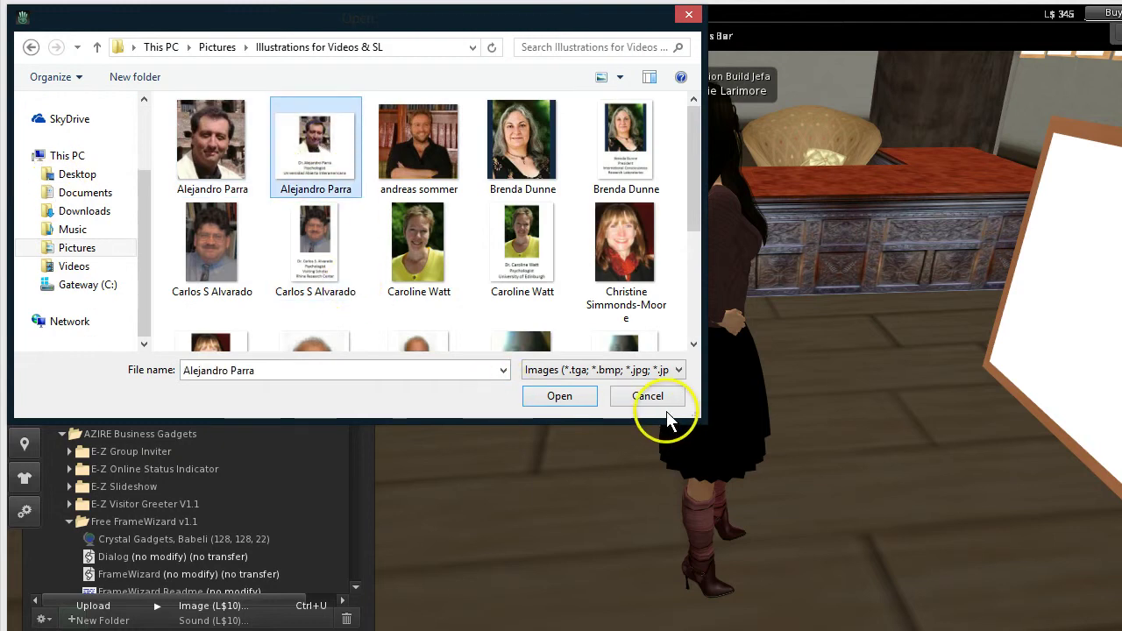
left_click(558, 398)
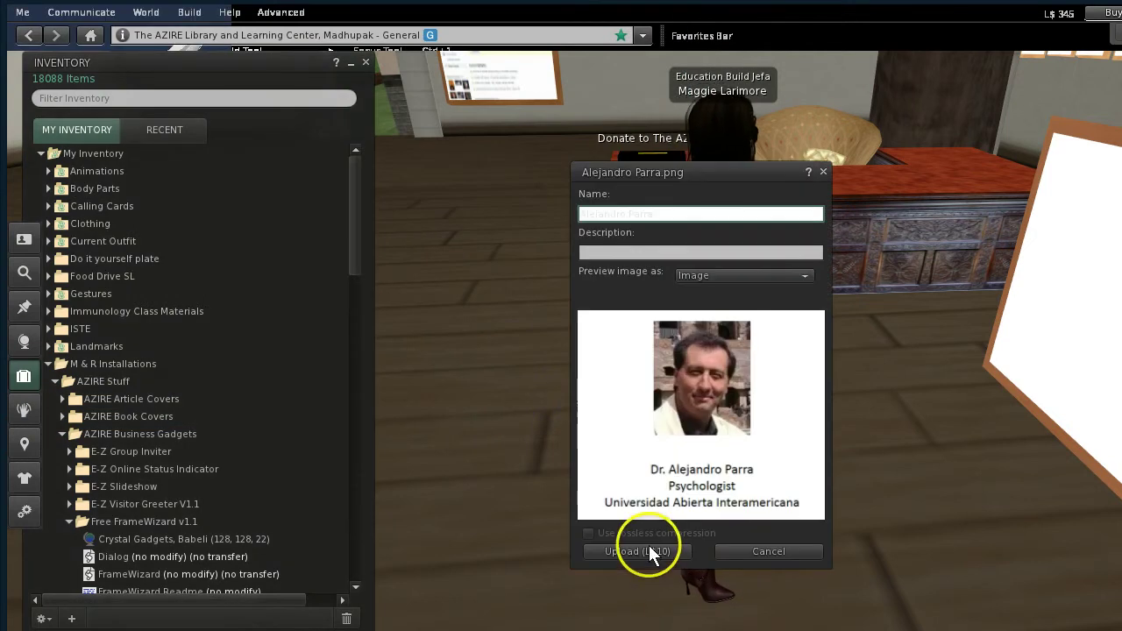
left_click(645, 550)
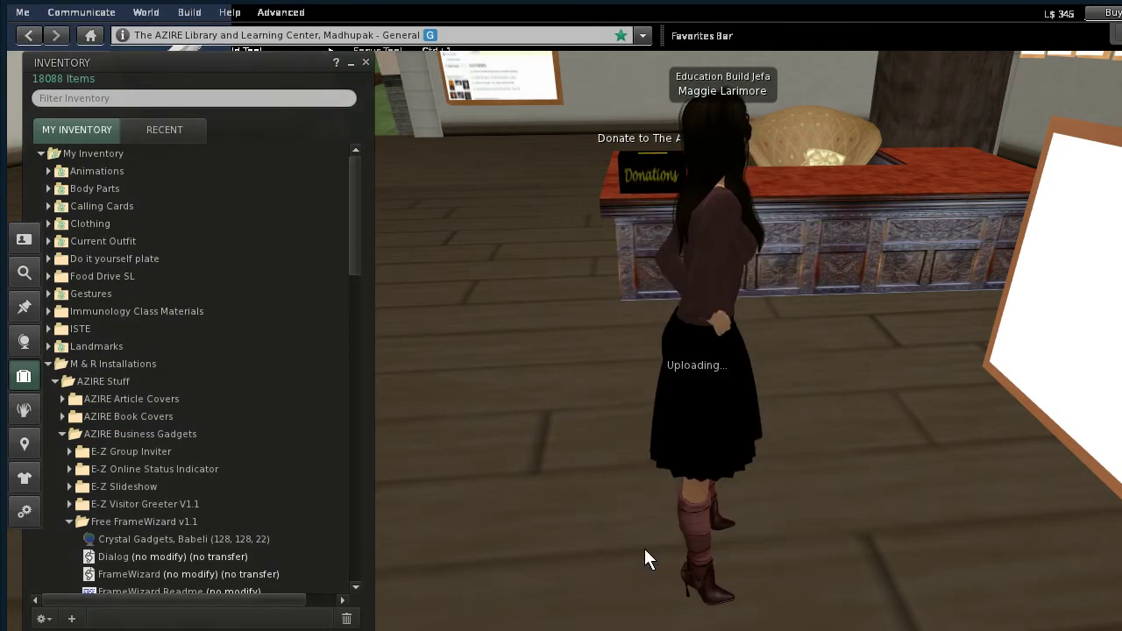
Apply the new Alejandro Parra texture to the white framed board and close the inventory
left_click(418, 403)
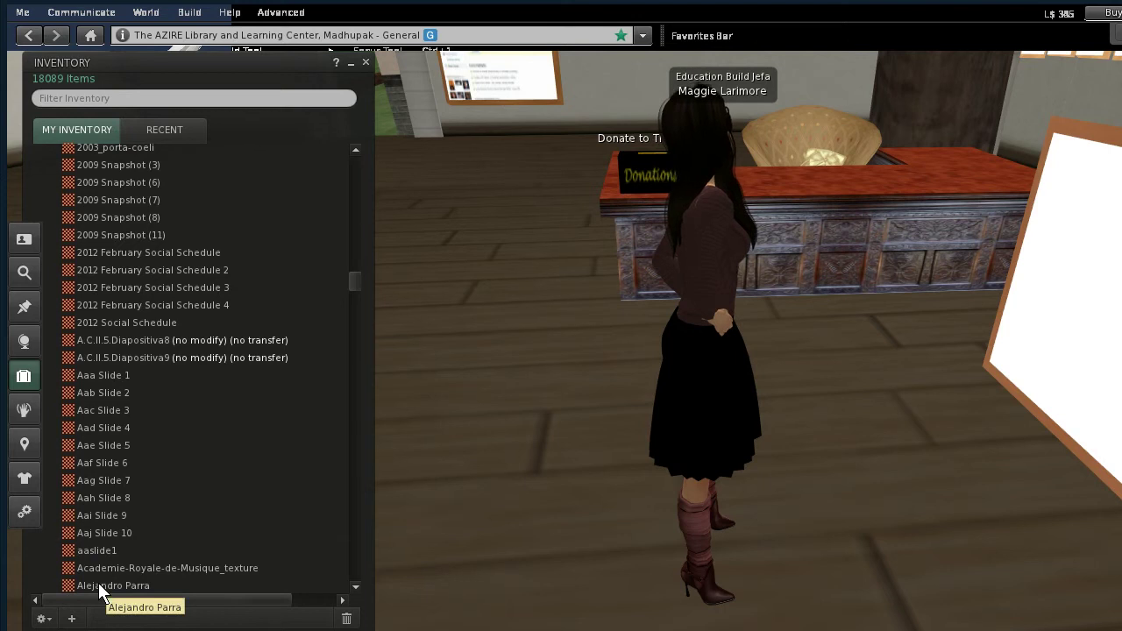
left_click_drag(99, 585, 1076, 350)
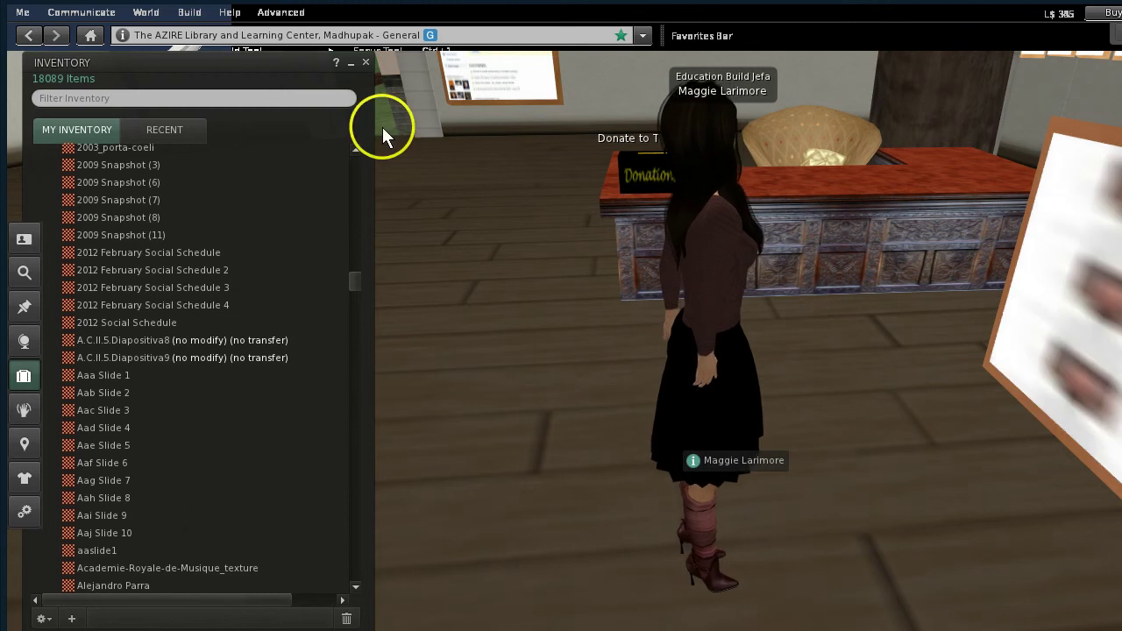
left_click(366, 63)
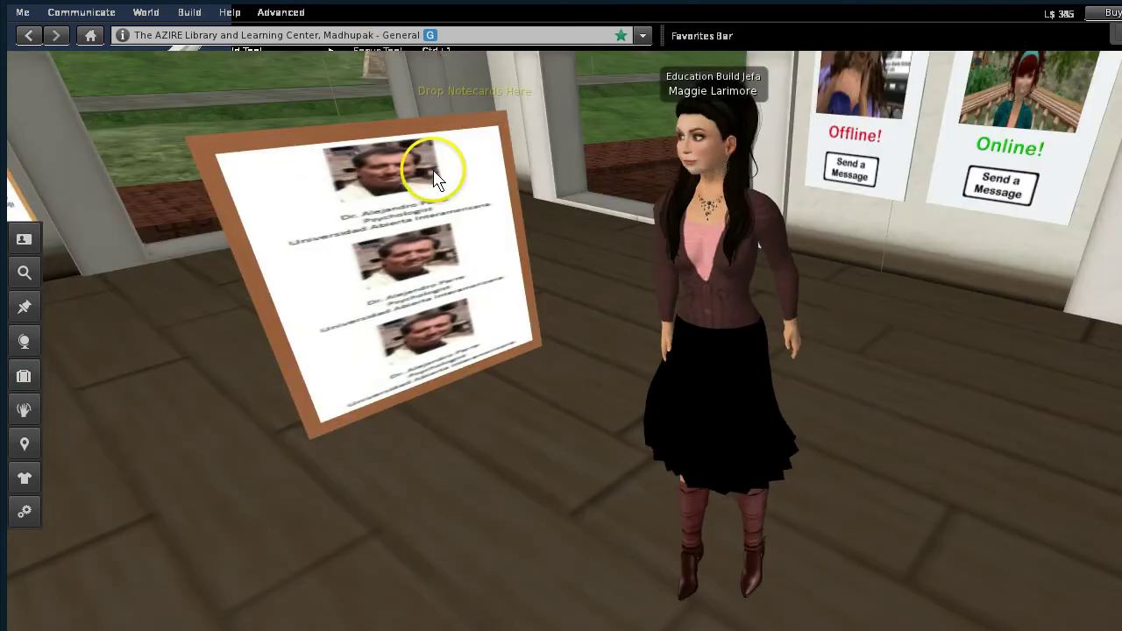
Set the board texture's vertical scale to 1 so the portrait appears only once
right_click(376, 233)
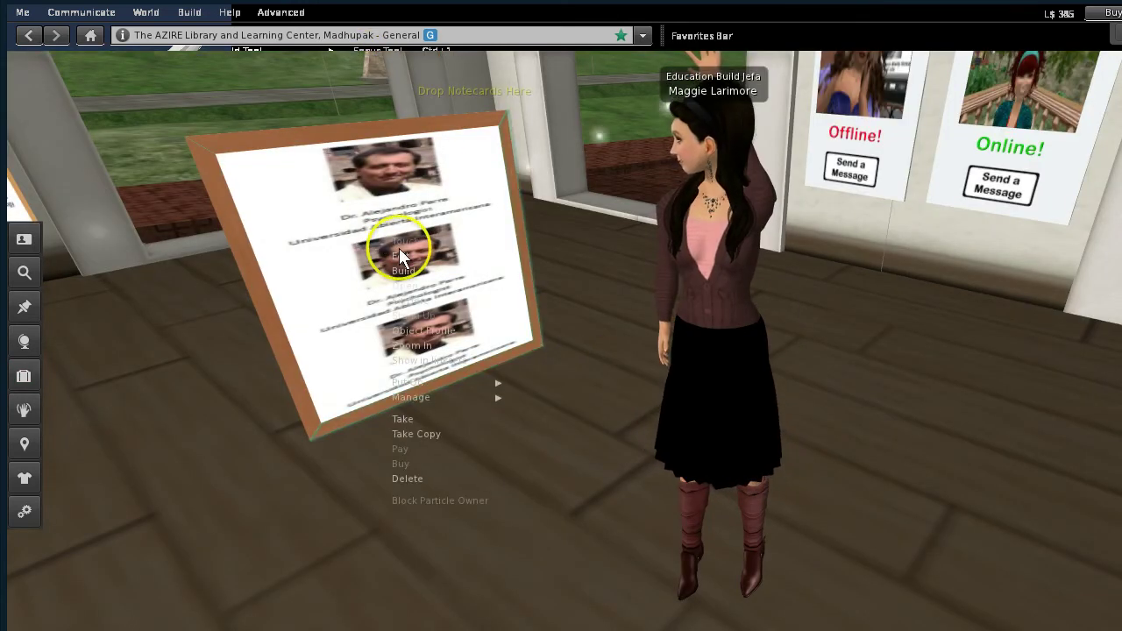
left_click(406, 253)
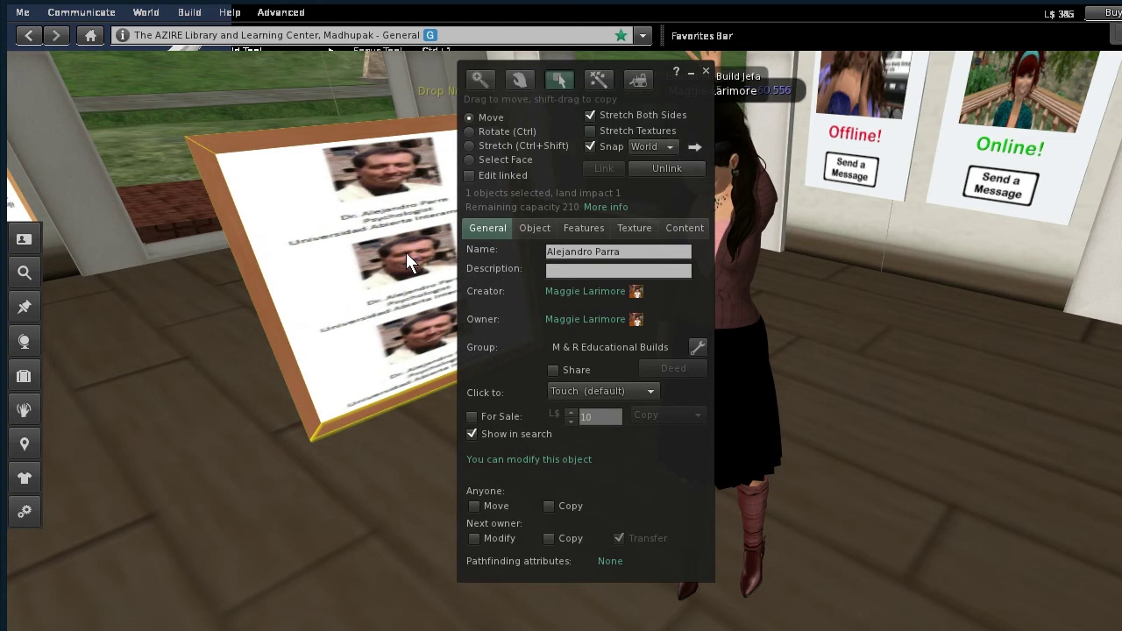
left_click(638, 230)
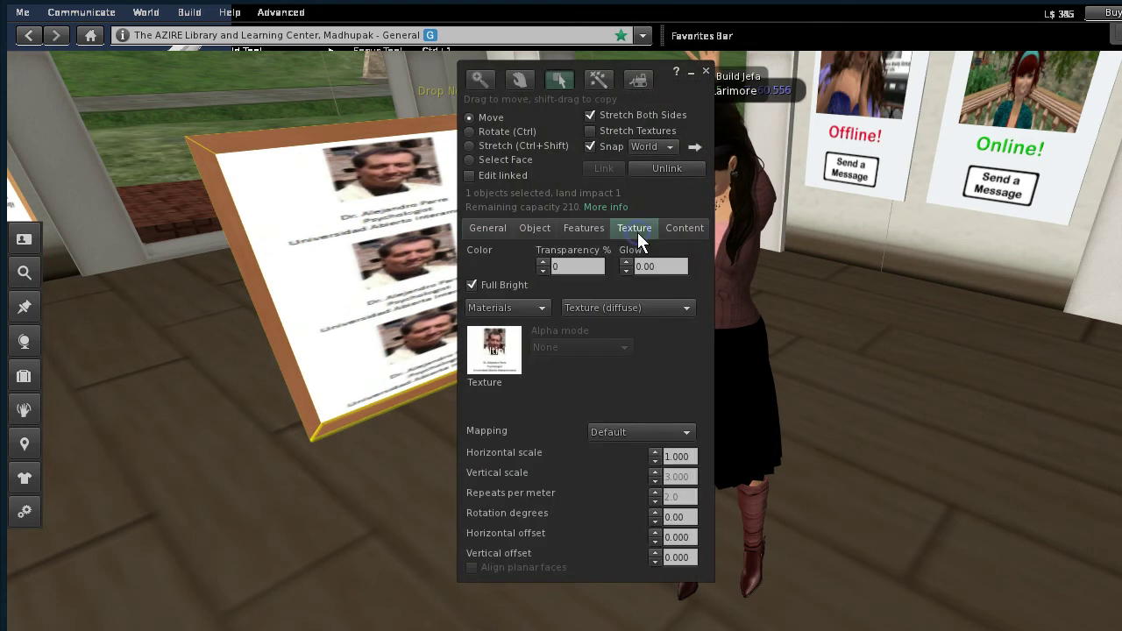
left_click(693, 476)
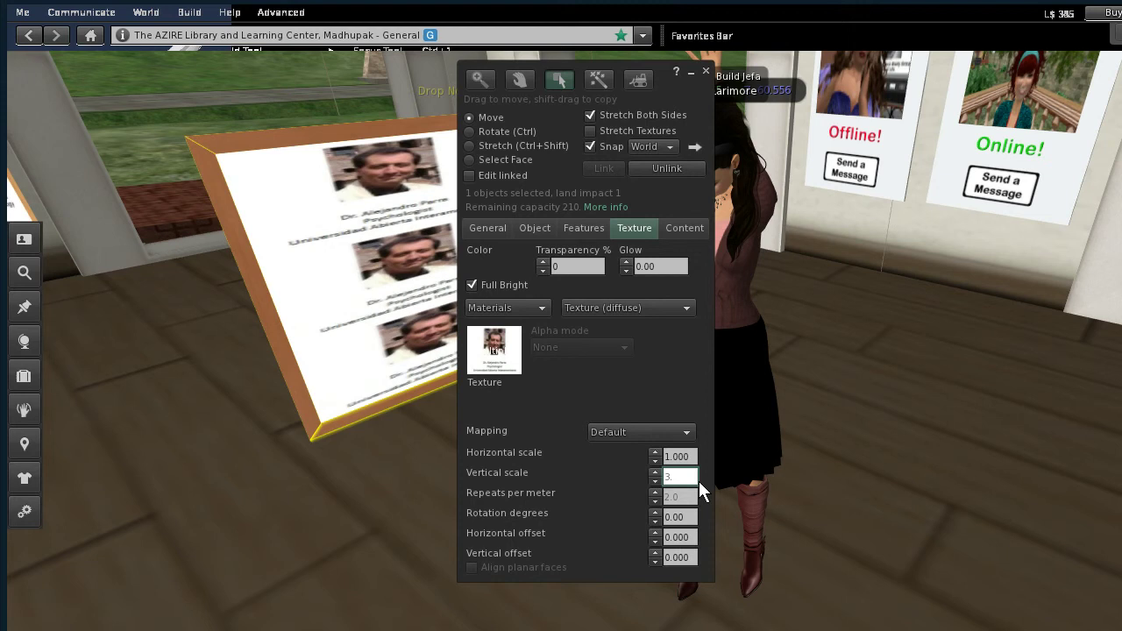
type("1")
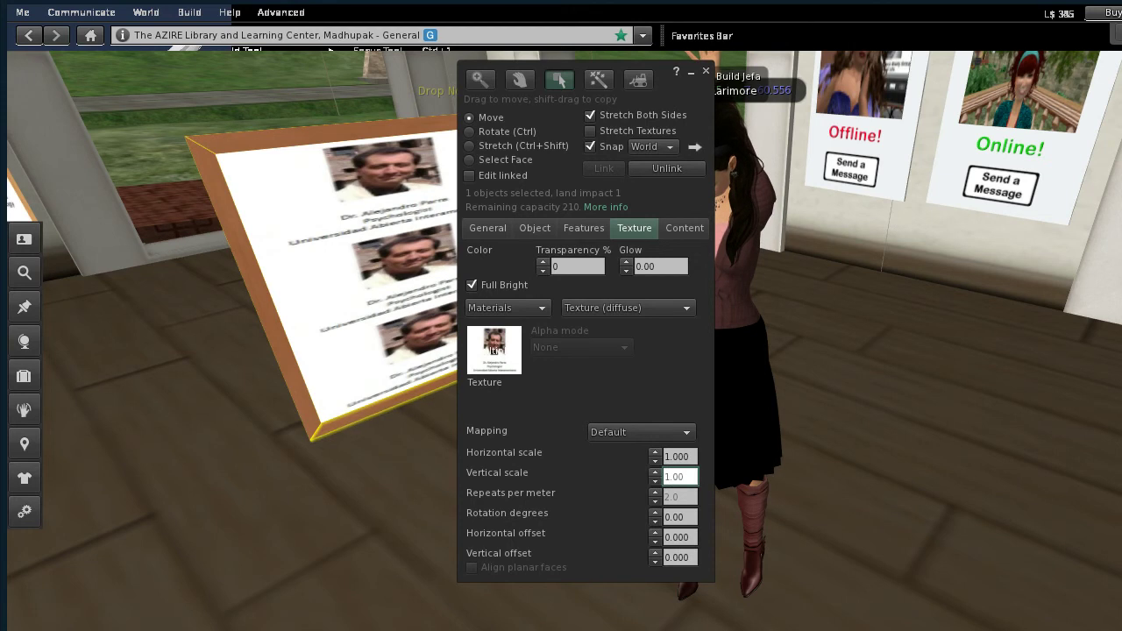
key("Tab")
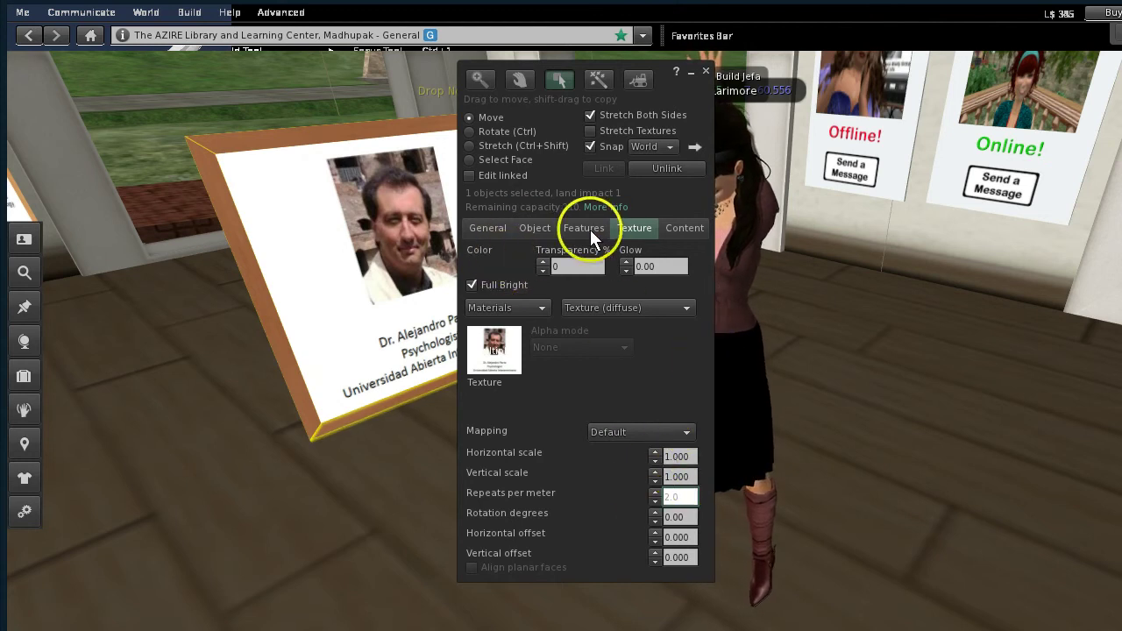
left_click(676, 224)
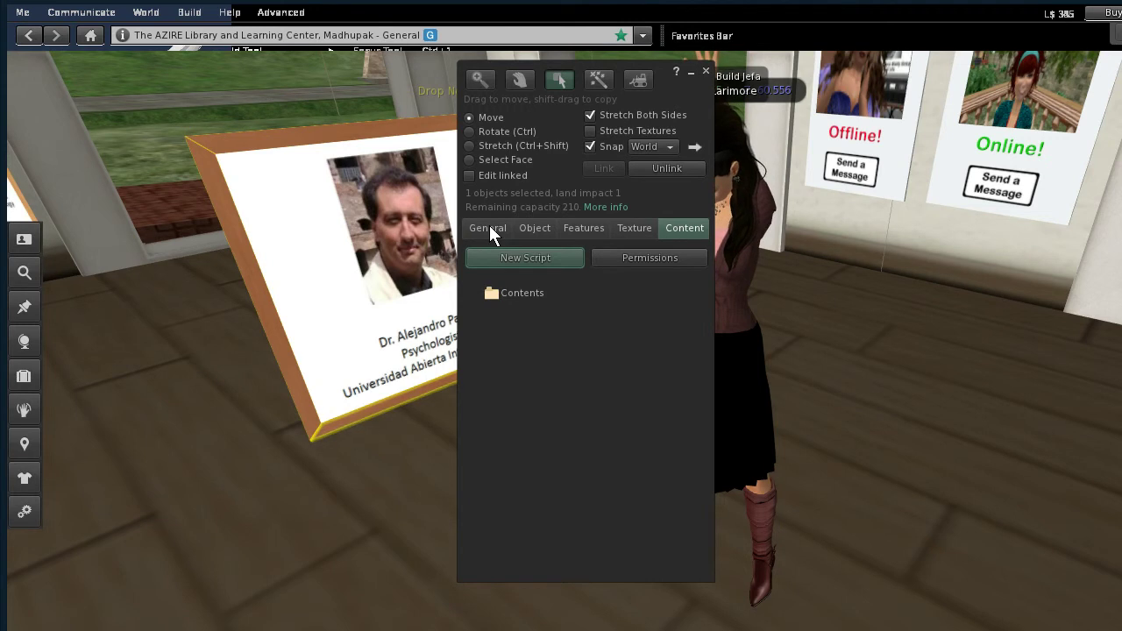
Return to the general options and pick 'Prompt an avatar to load a URL in a web browser'
left_click(489, 228)
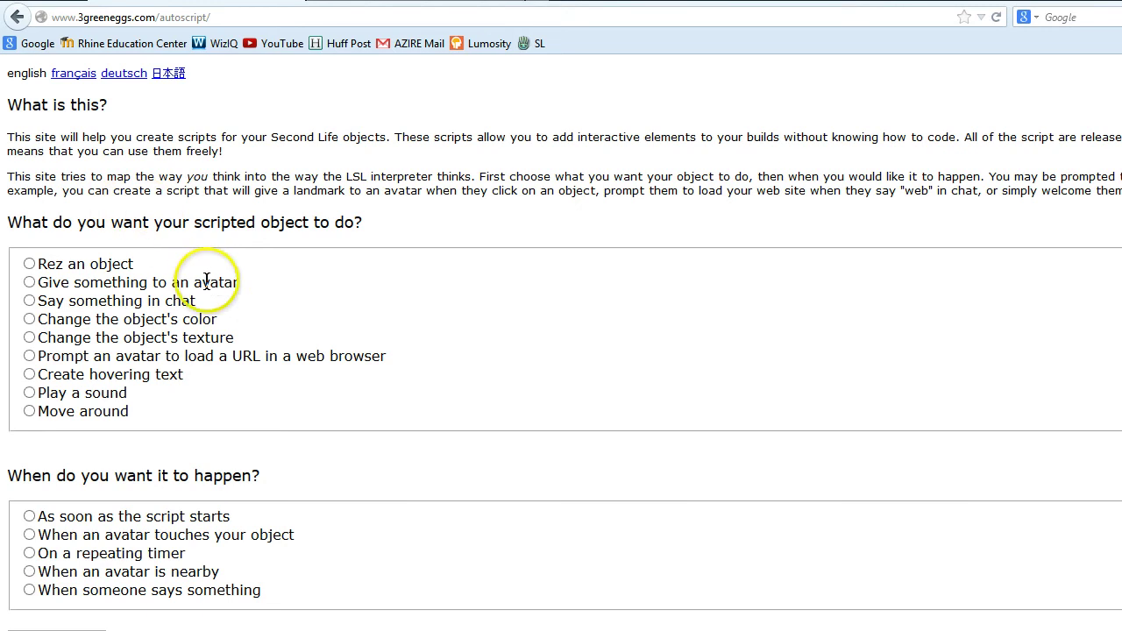
left_click(30, 356)
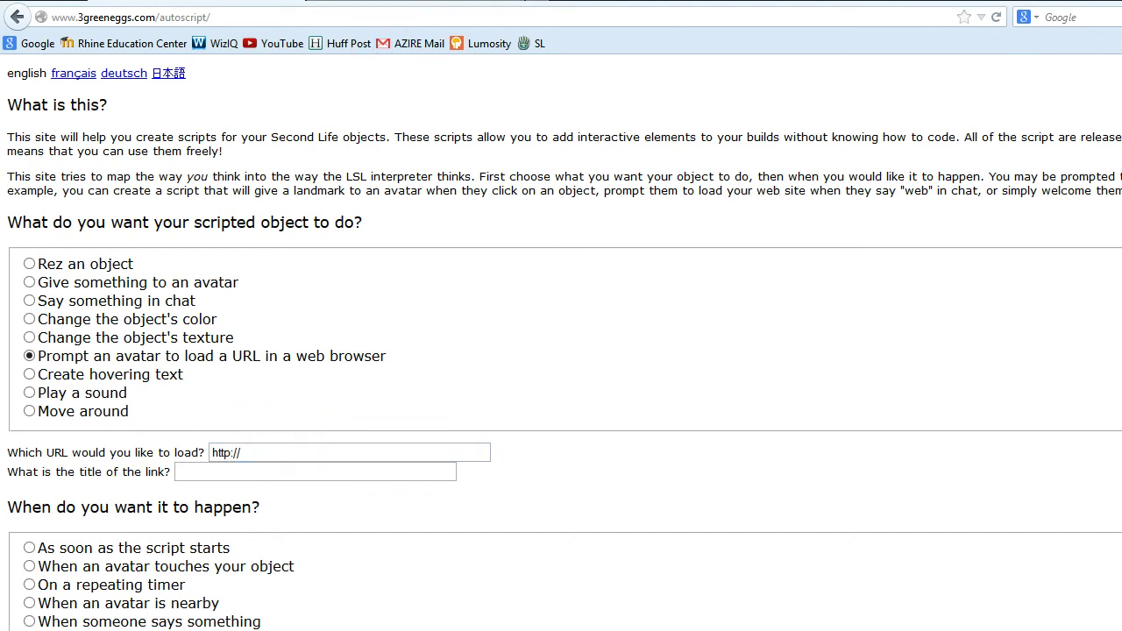
Google 'biography of Alejandro Parra psychology', open the Alipsi result and select its page address
left_click(394, 2)
type("bi")
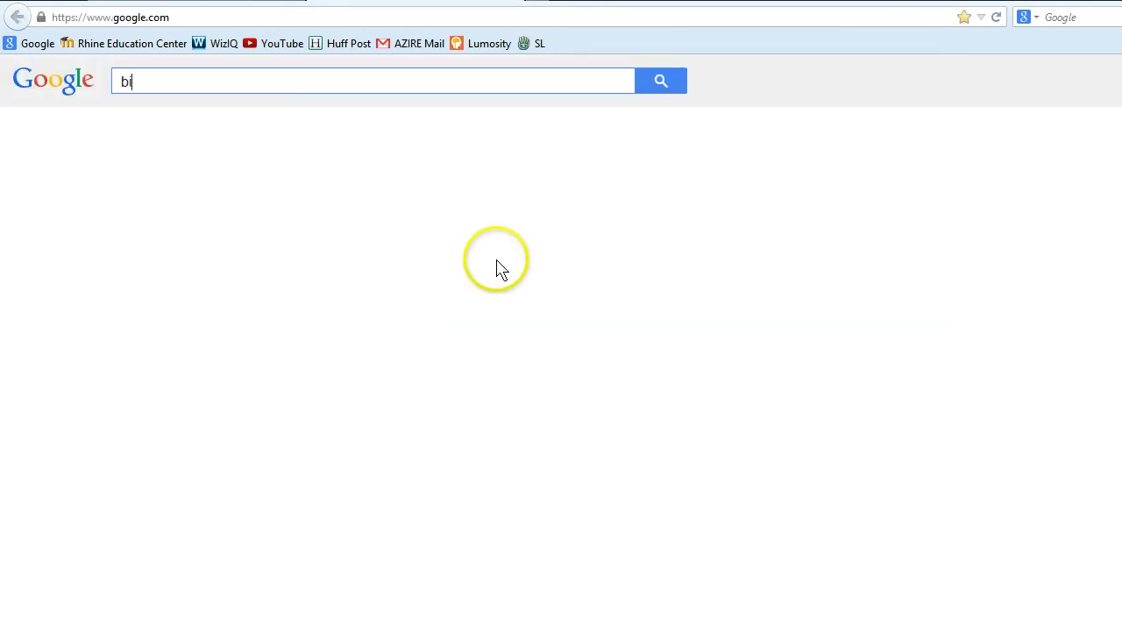
type("ography of Ale")
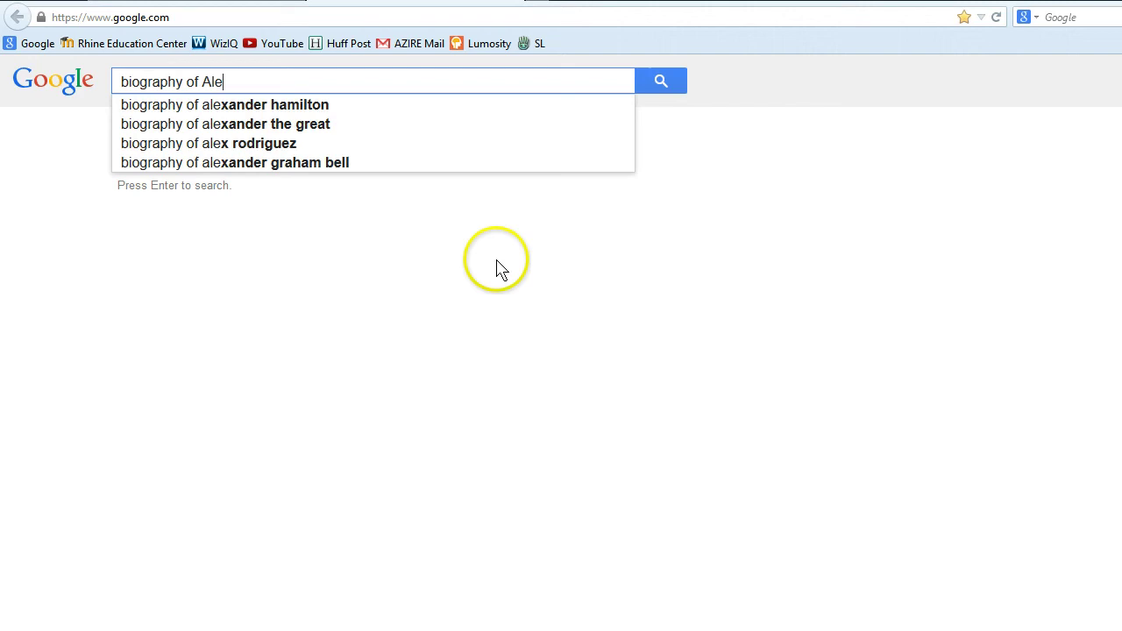
type("jandro Par")
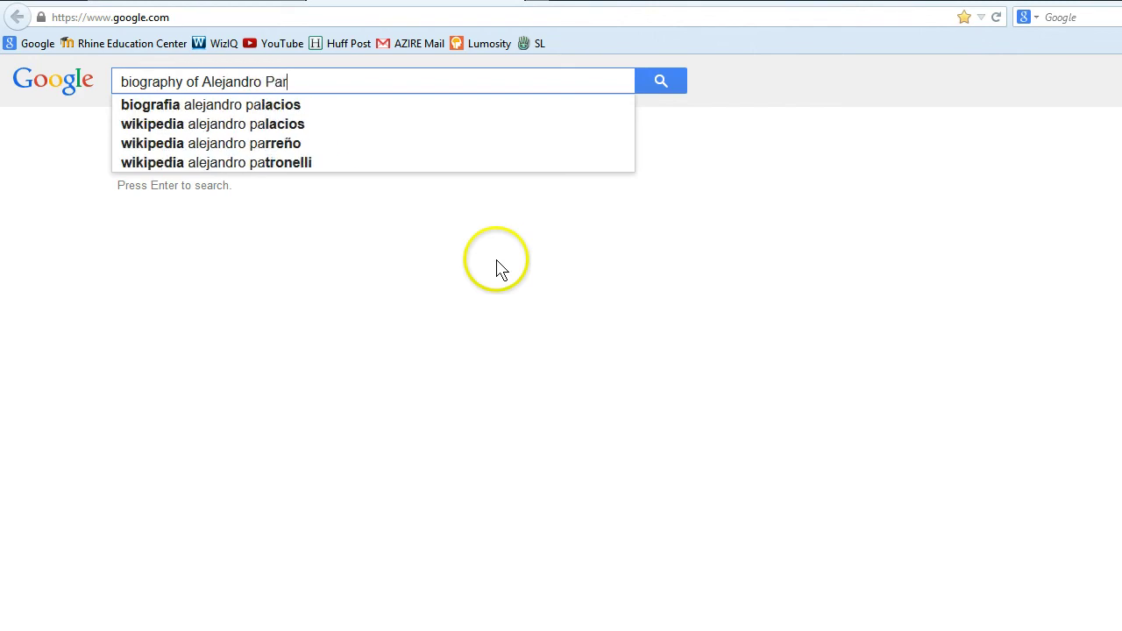
type("ra psychology")
key("Return")
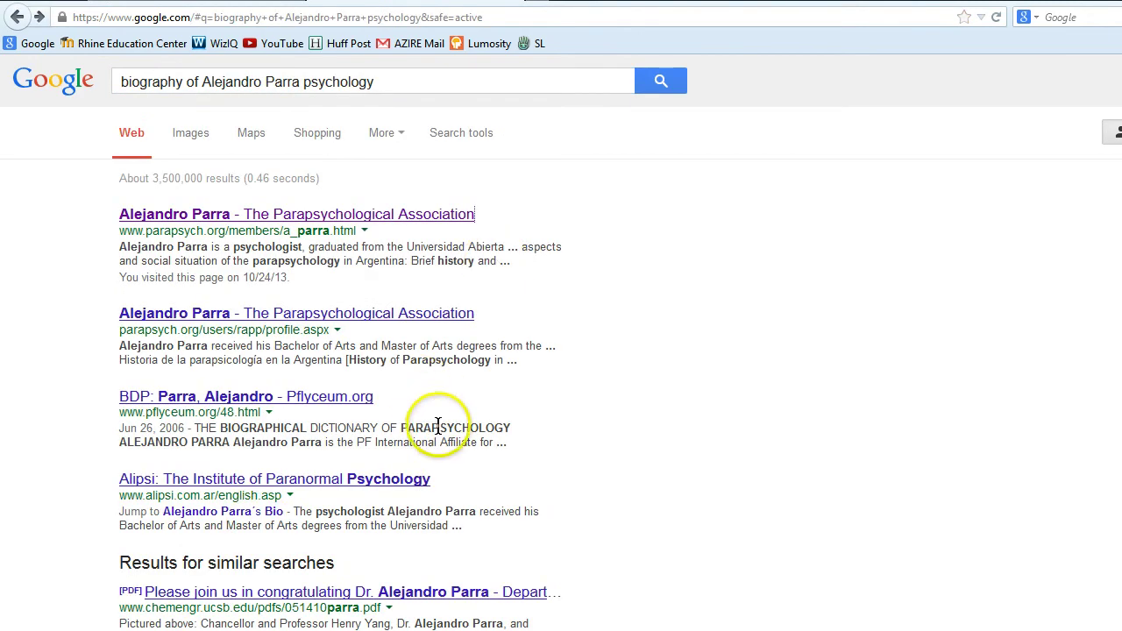
left_click(272, 481)
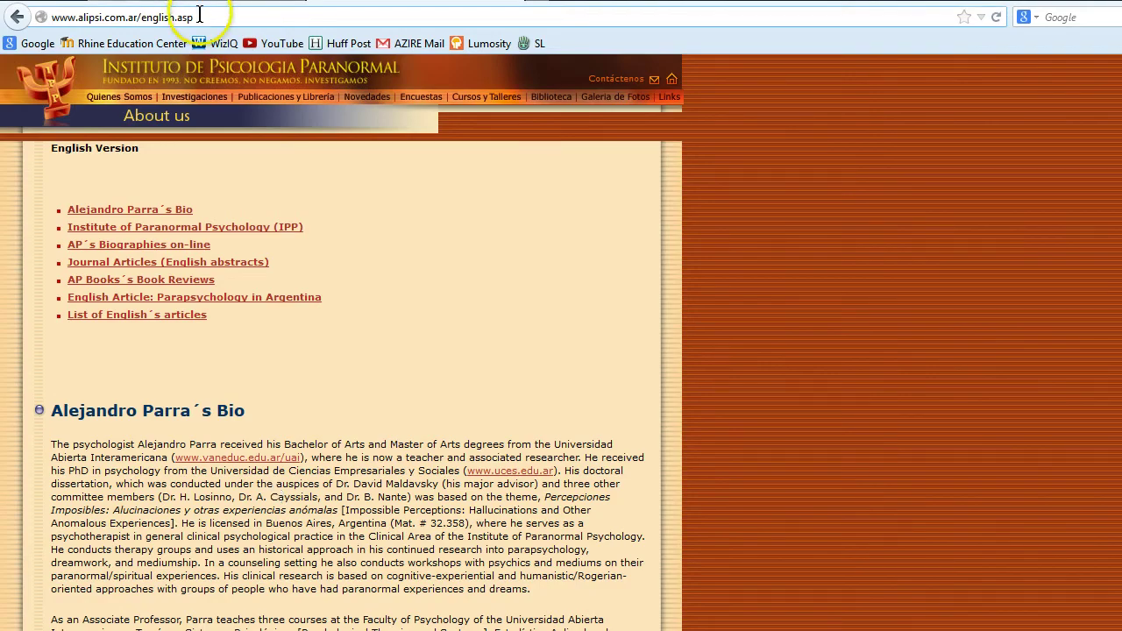
left_click_drag(196, 17, 16, 16)
key("ctrl+c")
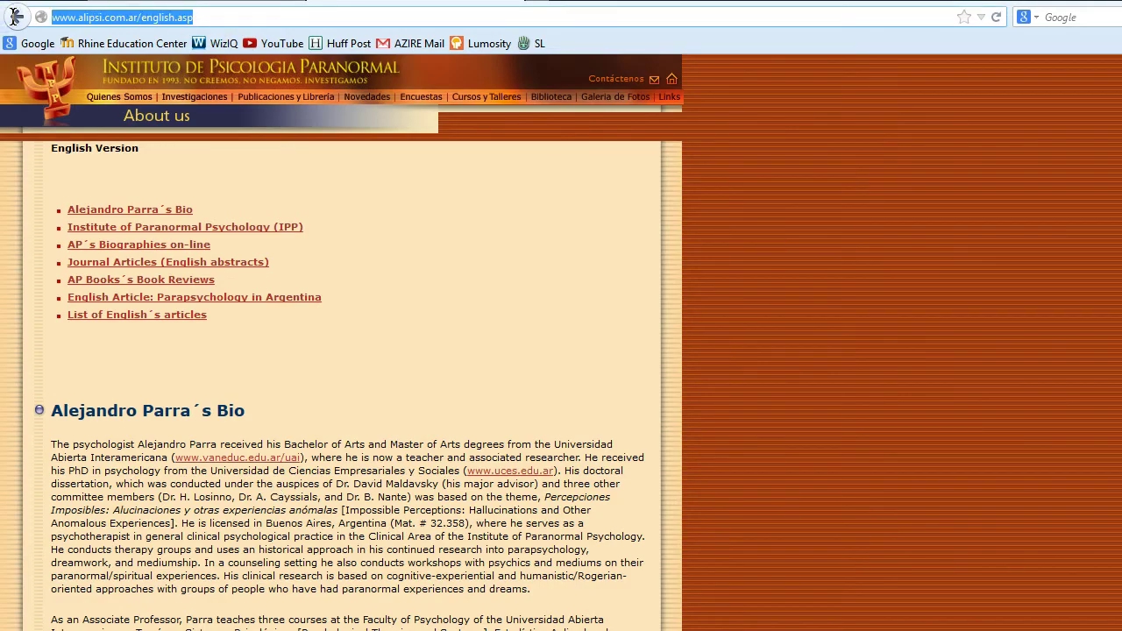
Paste the Alipsi biography address into the autoscript URL field and move to the link title
key("ctrl+Tab")
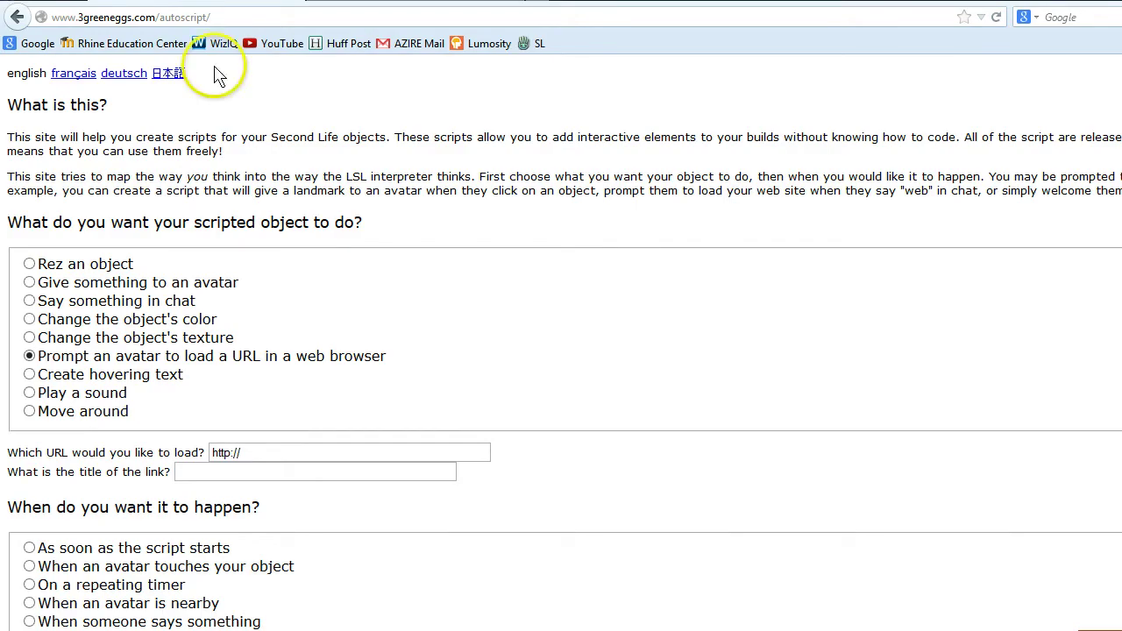
left_click(251, 450)
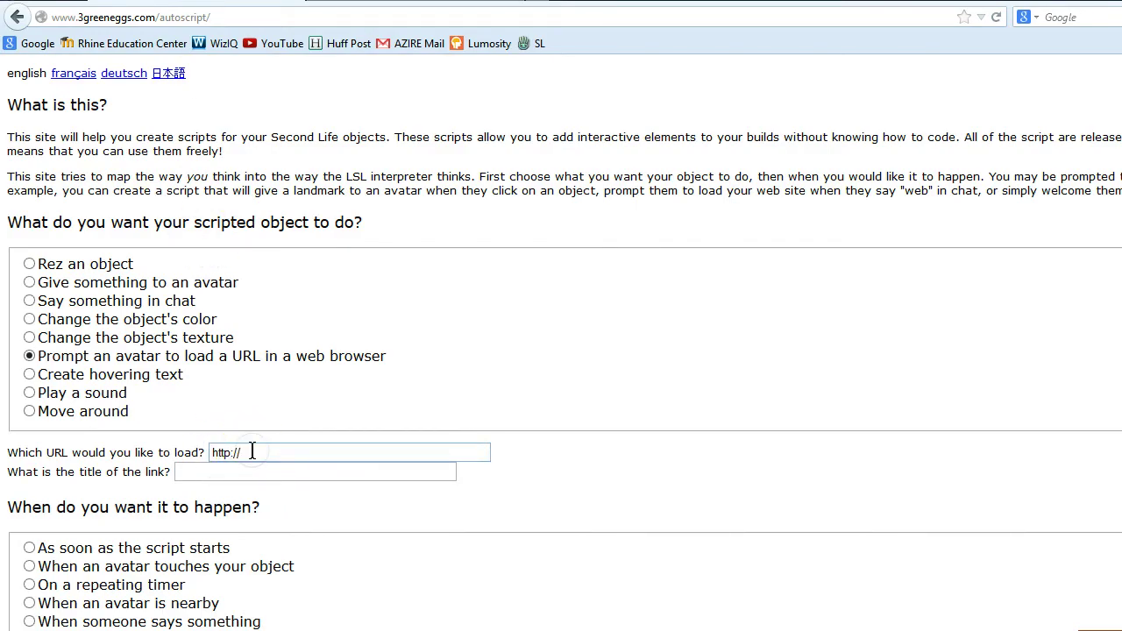
key("ctrl+v")
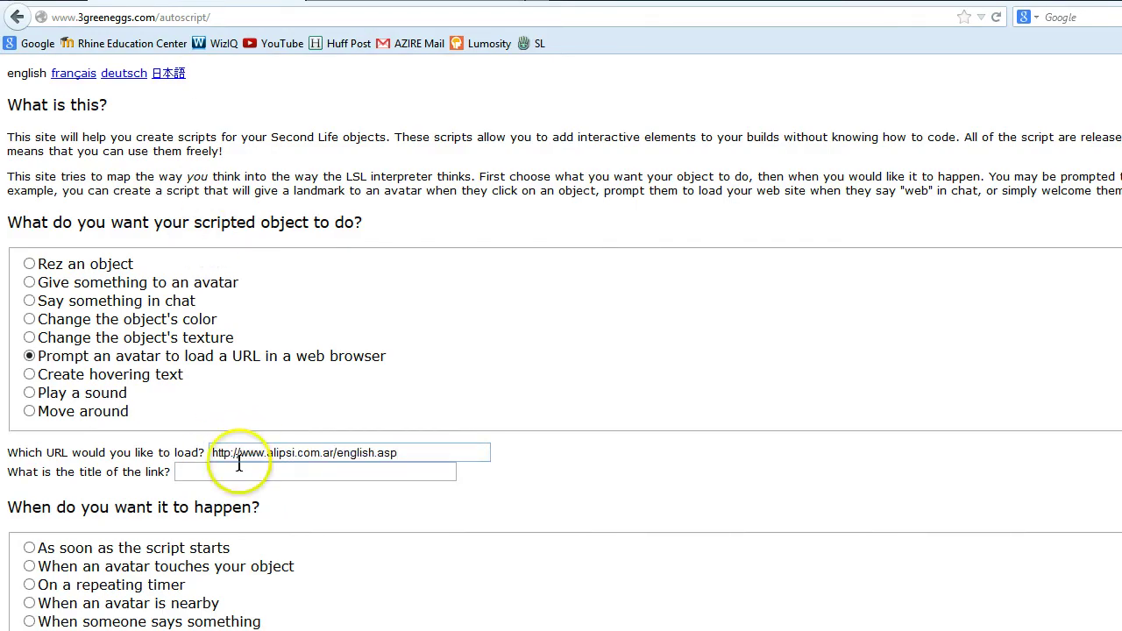
left_click(227, 473)
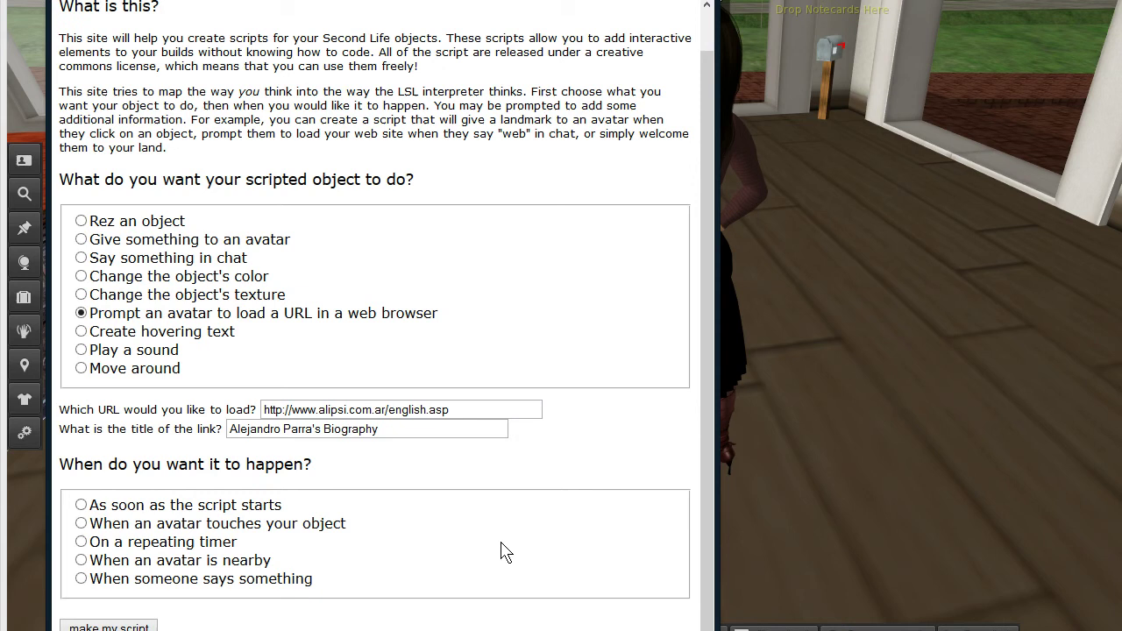
left_click_drag(504, 549, 187, 464)
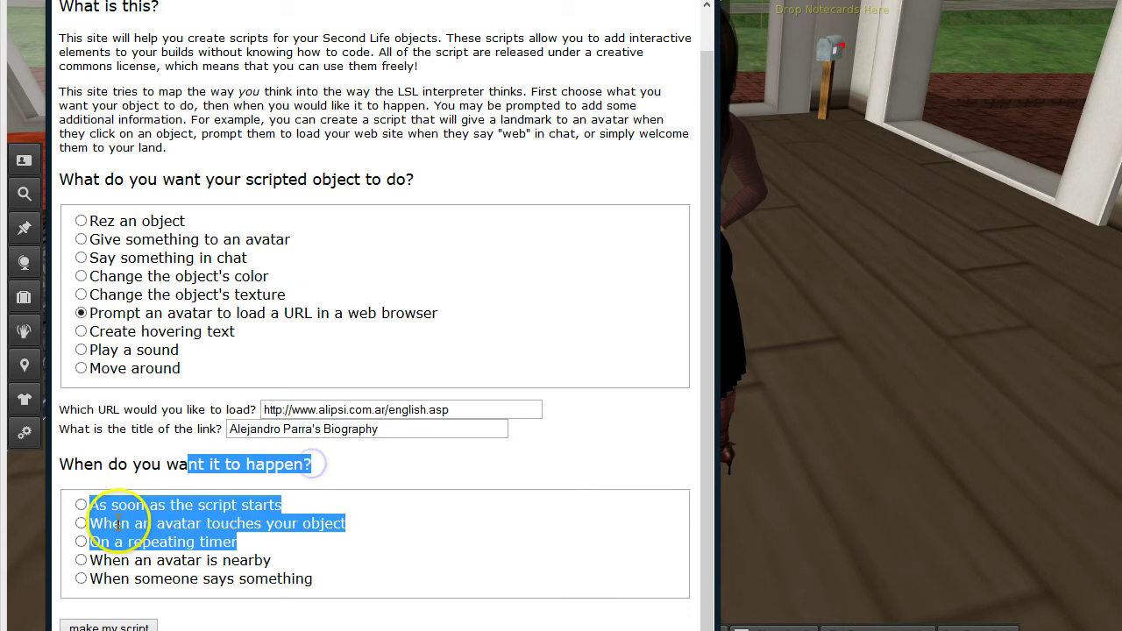
Trigger the script when an avatar touches the object and generate the llLoadURL script
left_click(81, 523)
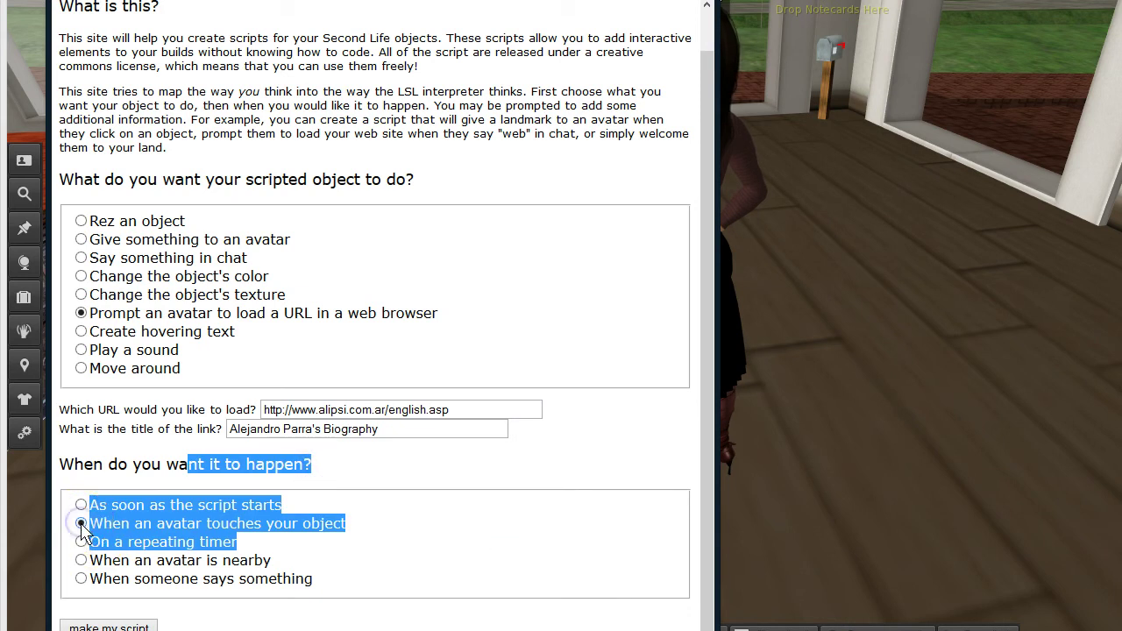
left_click(511, 557)
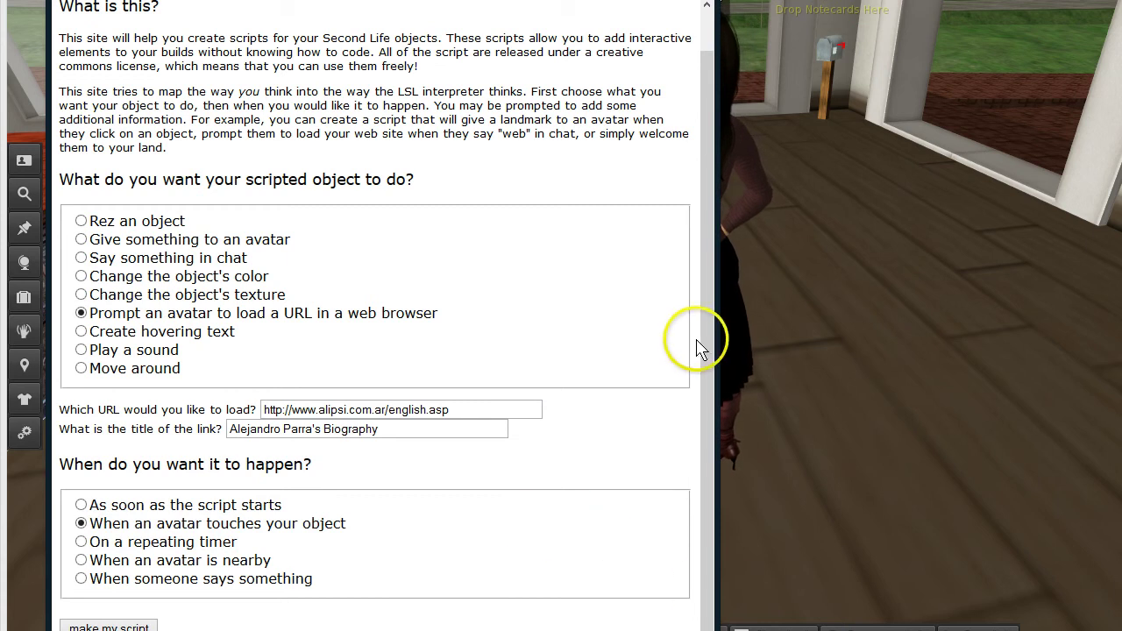
left_click(706, 410)
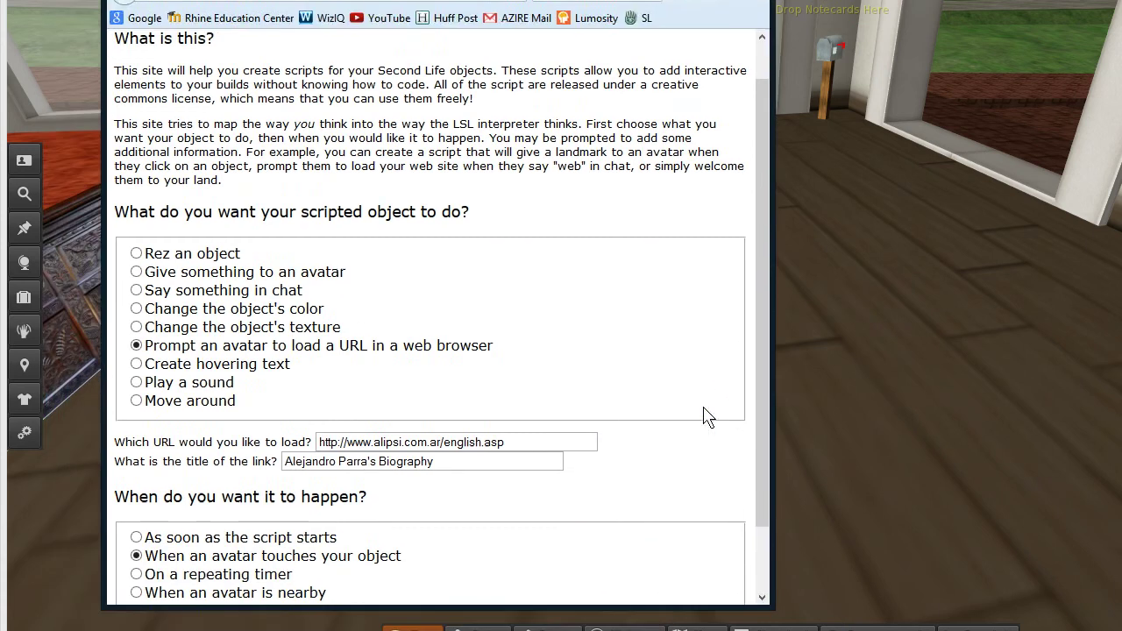
left_click(511, 248)
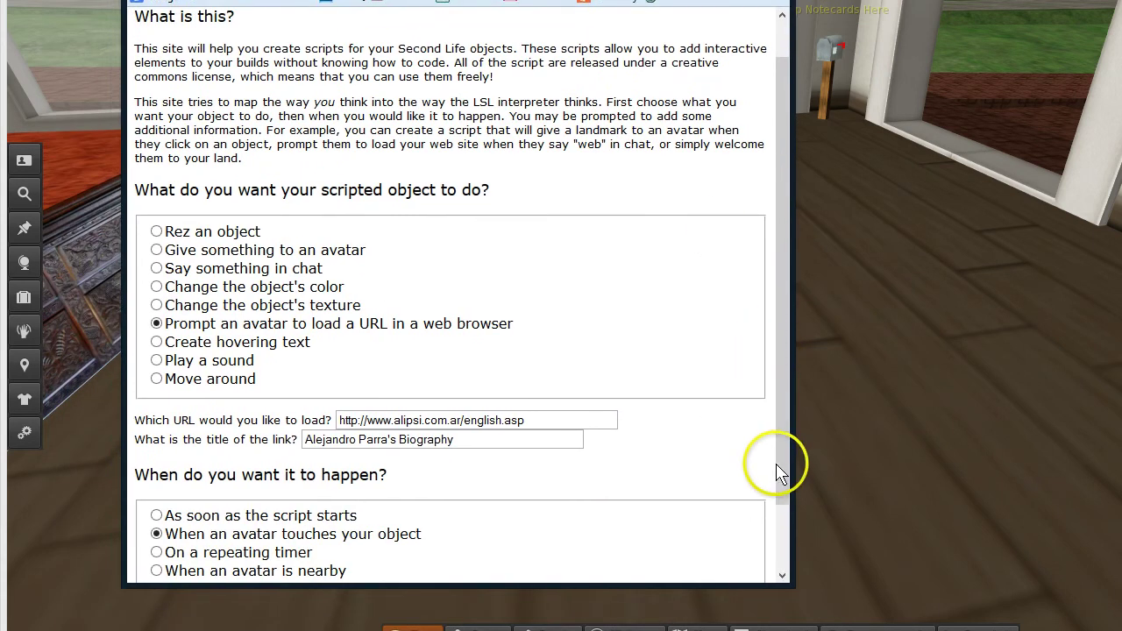
left_click_drag(781, 467, 783, 563)
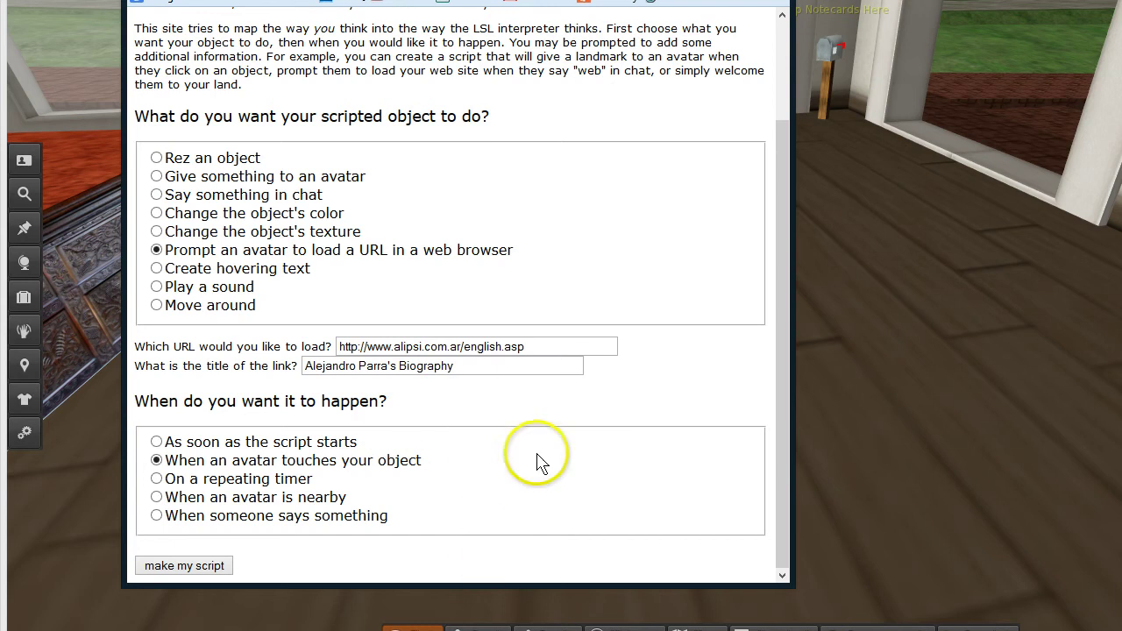
left_click(176, 567)
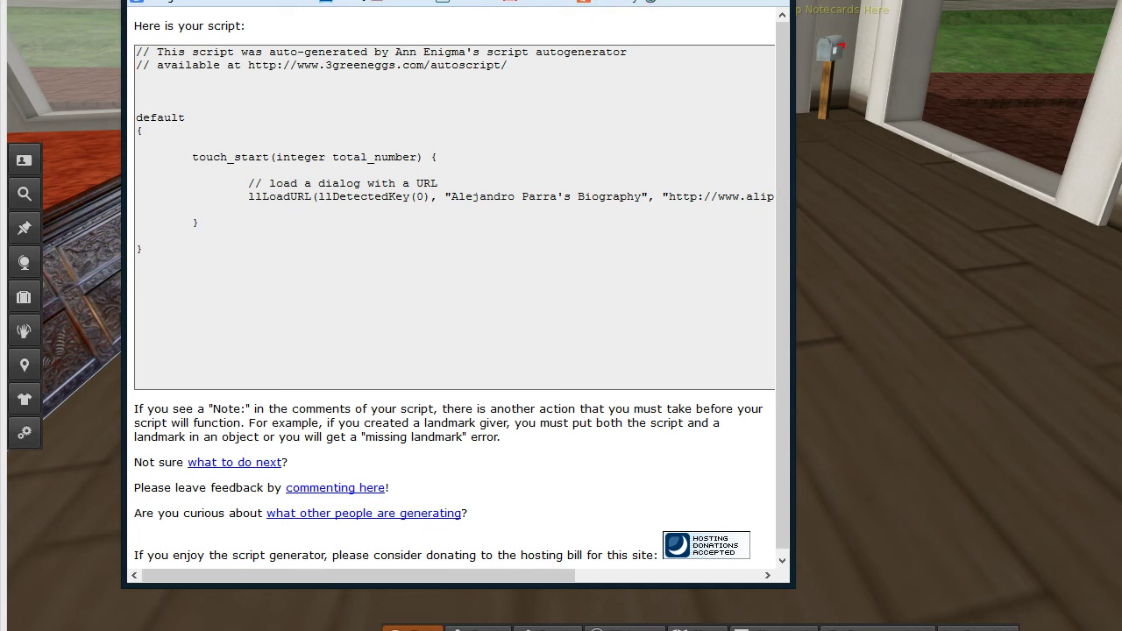
left_click_drag(456, 0, 1102, 0)
Edit the portrait, add a New Script to its Content tab, and open it in the editor
right_click(513, 150)
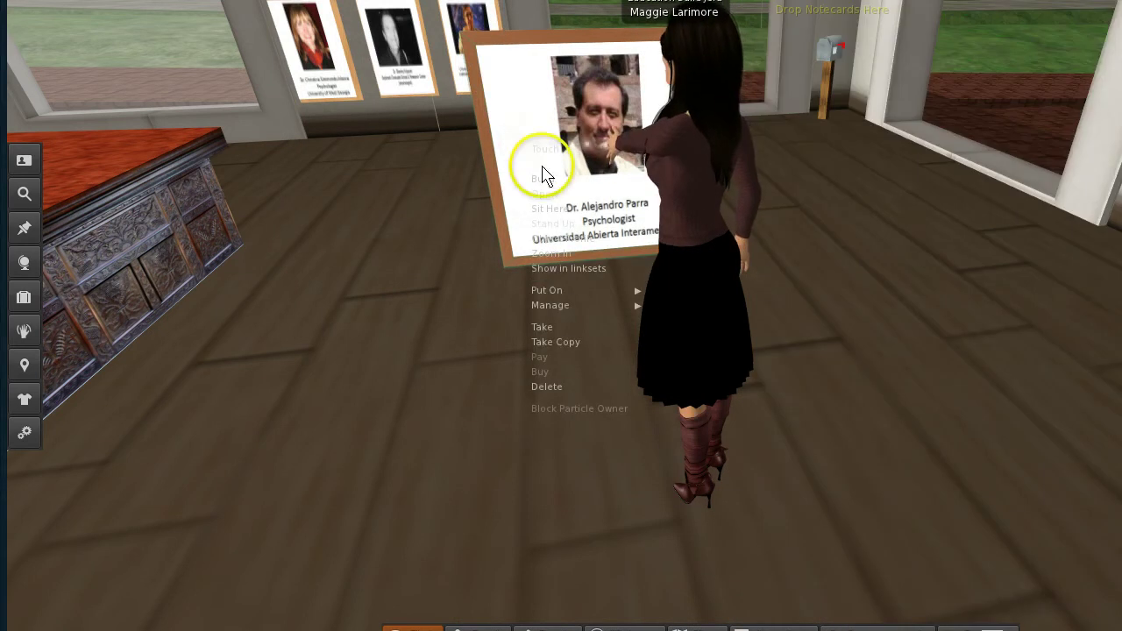
left_click(540, 165)
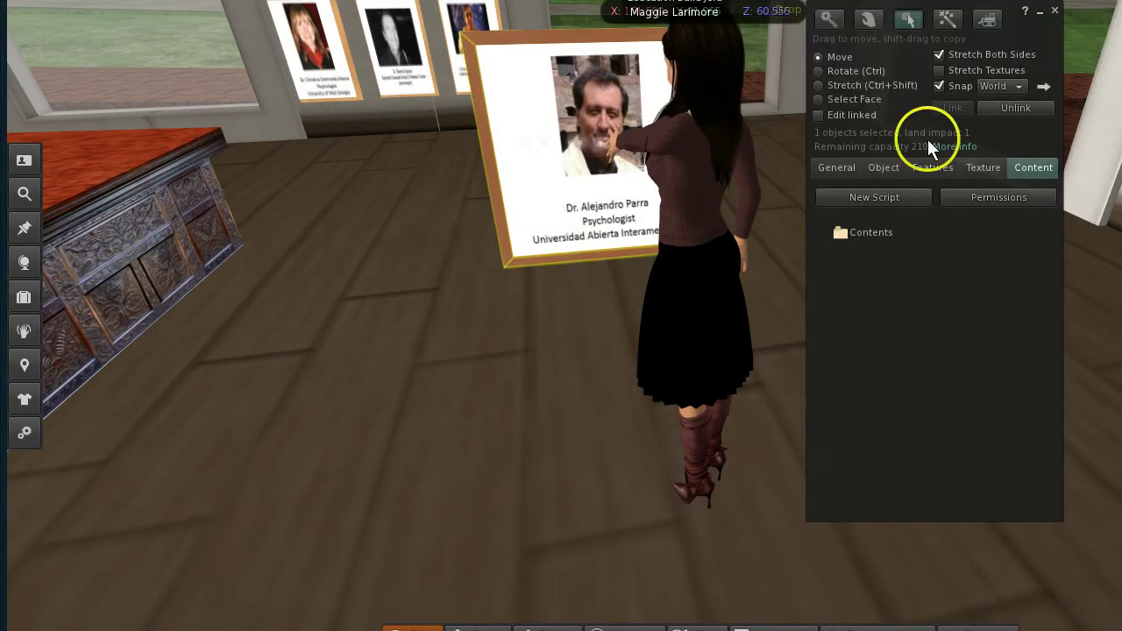
left_click(878, 196)
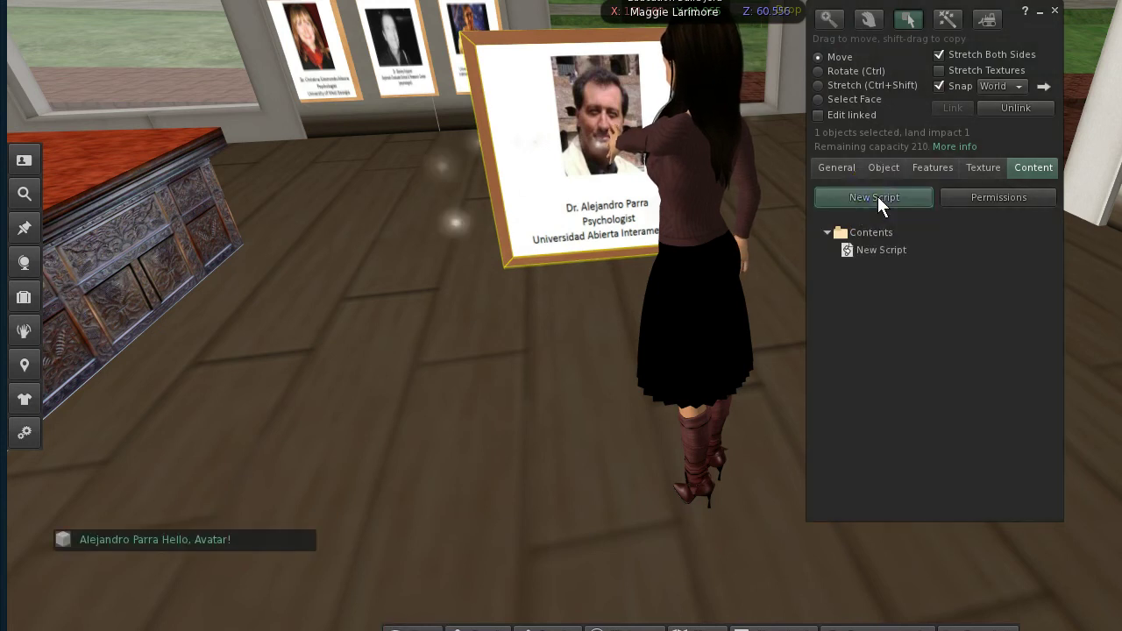
left_click(847, 250)
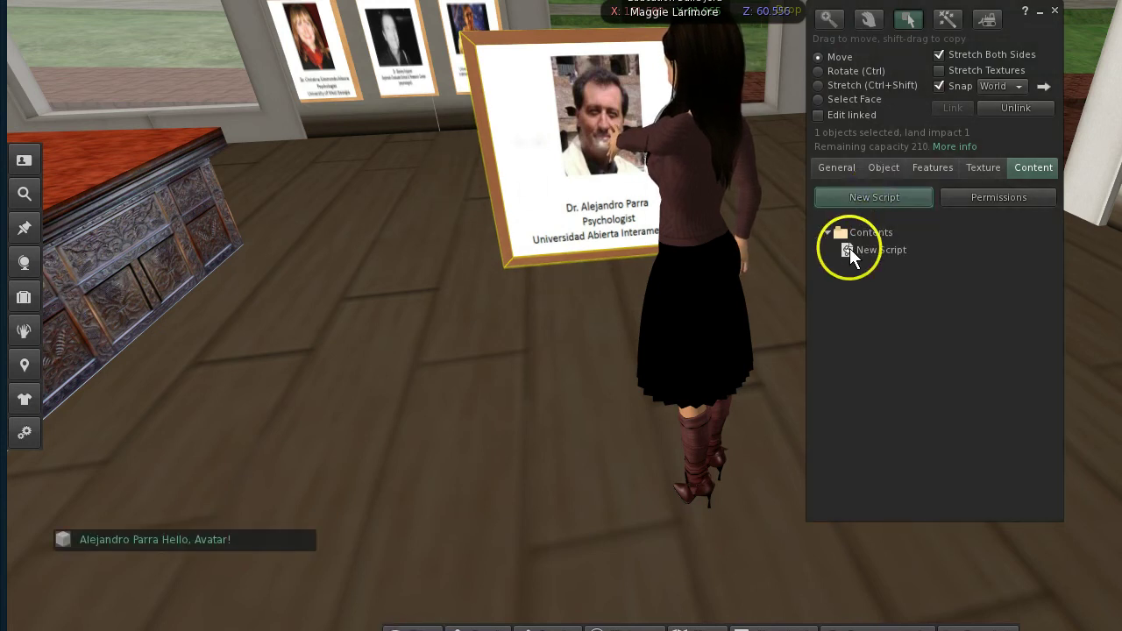
right_click(849, 250)
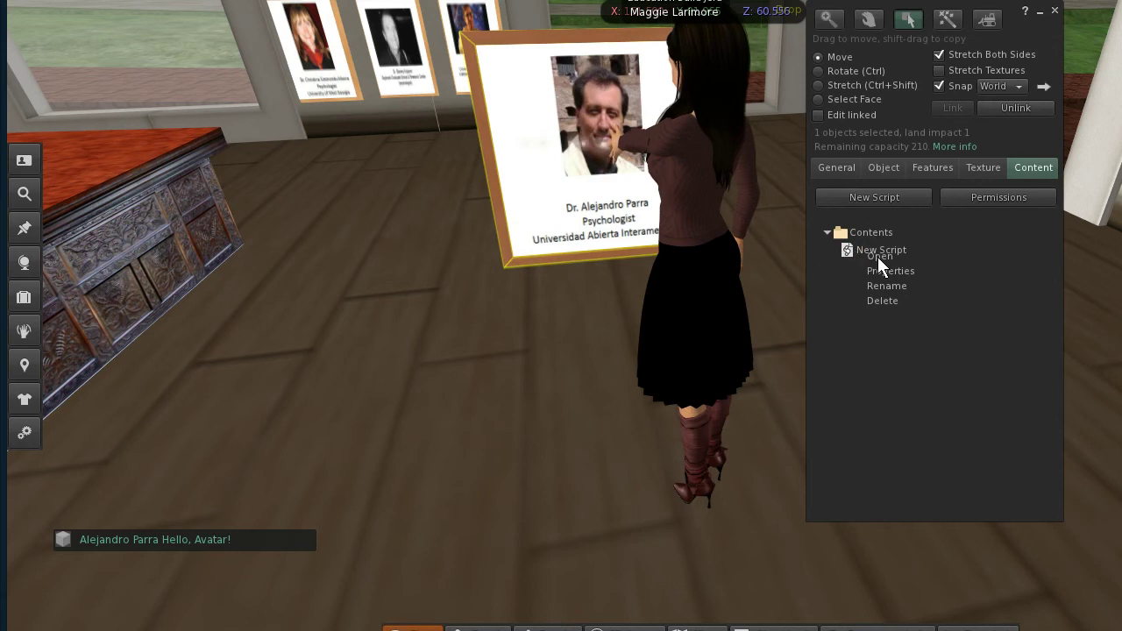
left_click(878, 256)
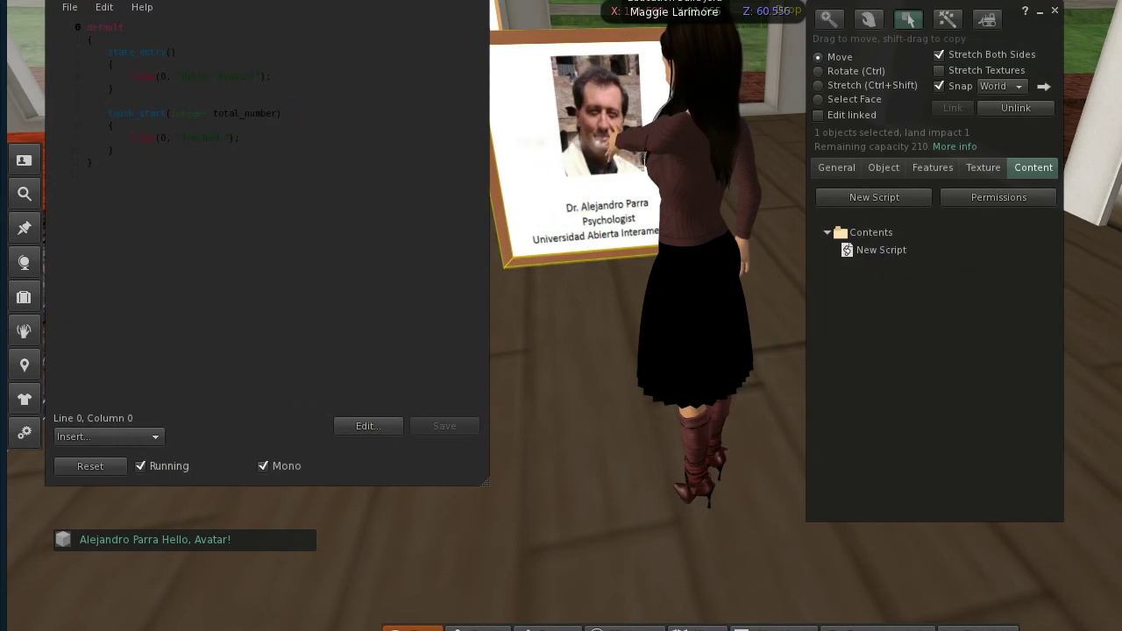
Clear the default 'Hello, Avatar!' code from the New Script editor
left_click_drag(310, 2, 396, 51)
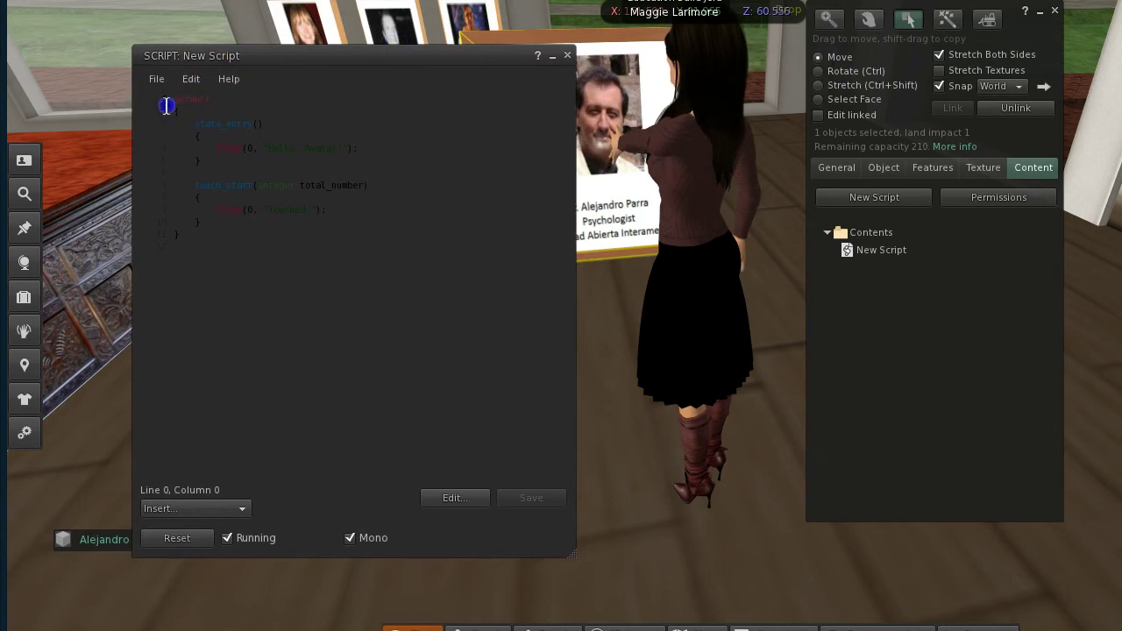
left_click(193, 250)
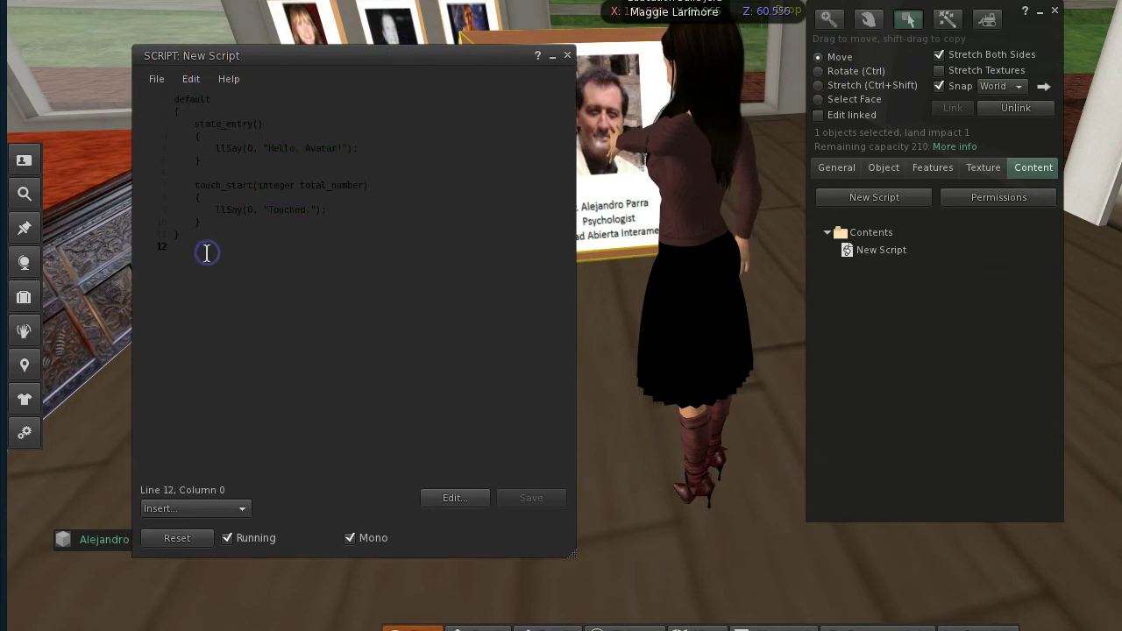
key("ctrl+a")
key("Delete")
left_click(168, 96)
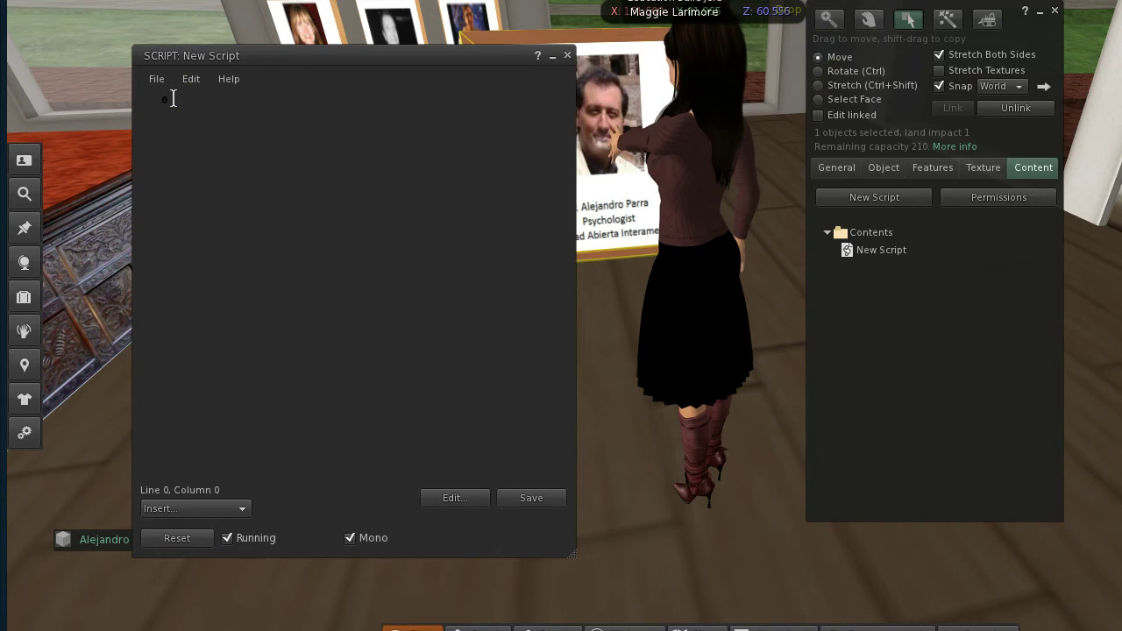
Paste the generated biography-link script from the browser, save it, and close the editor
key("alt+Tab")
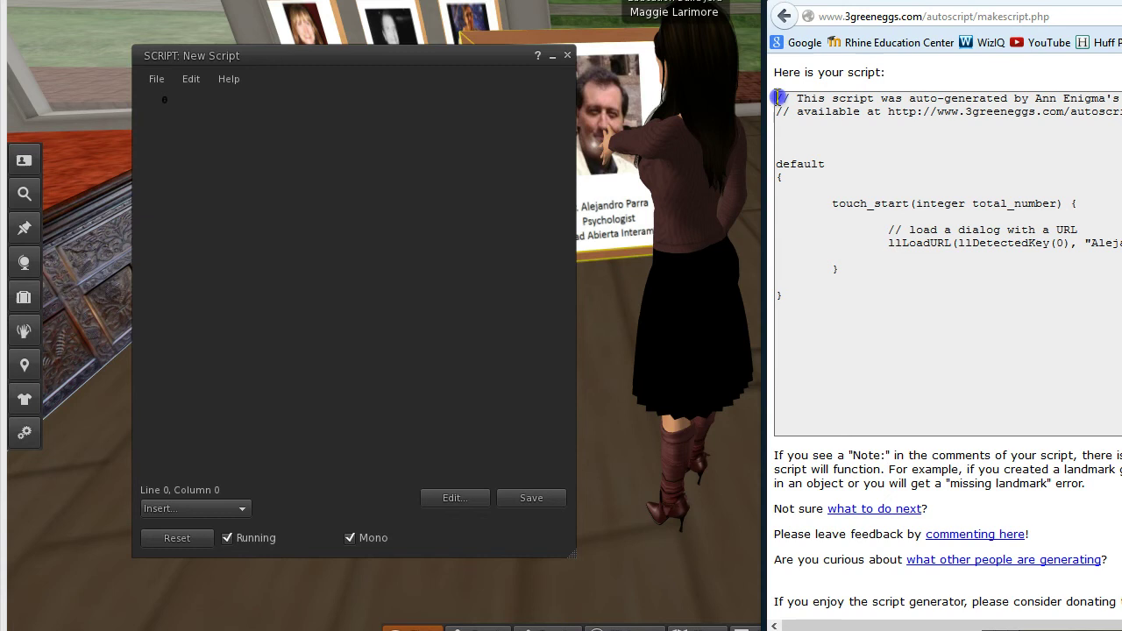
left_click_drag(778, 97, 803, 282)
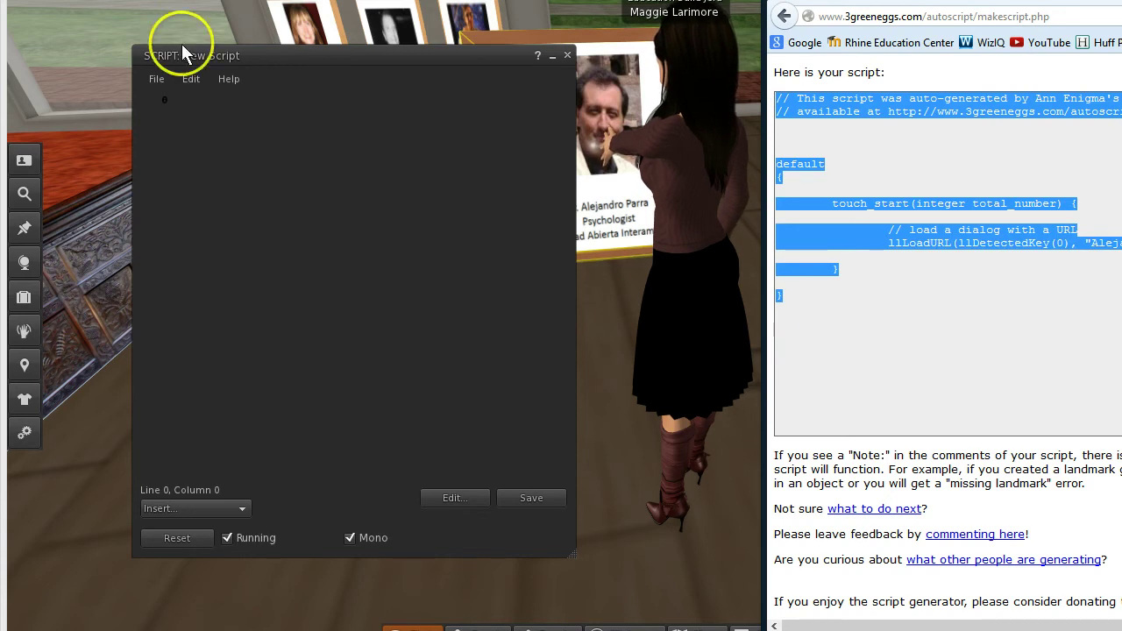
left_click(172, 101)
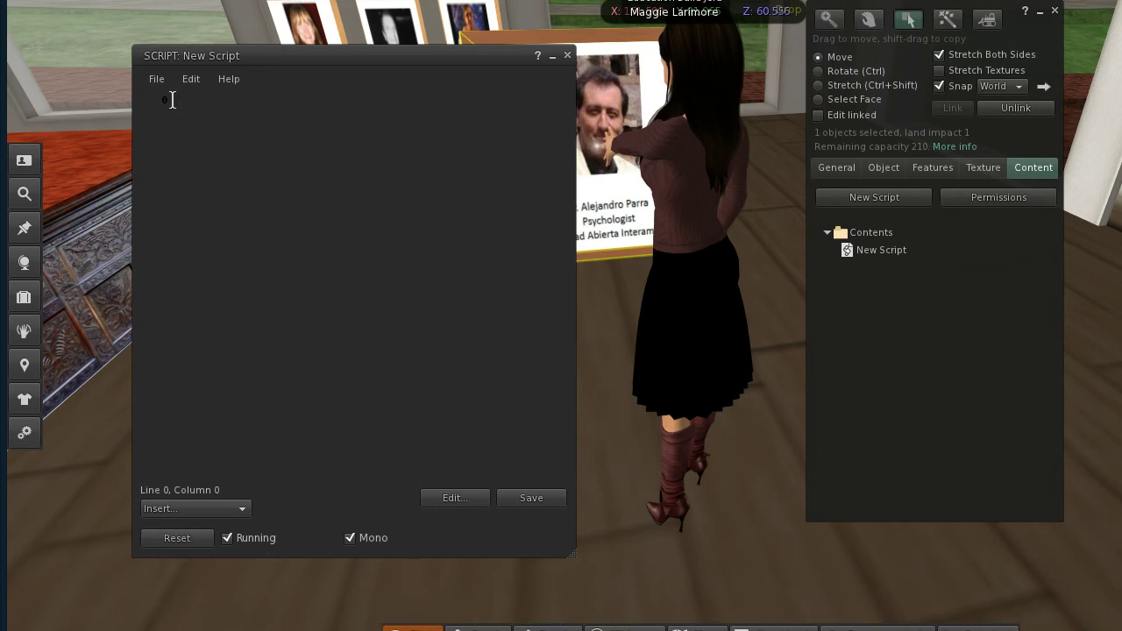
key("ctrl+v")
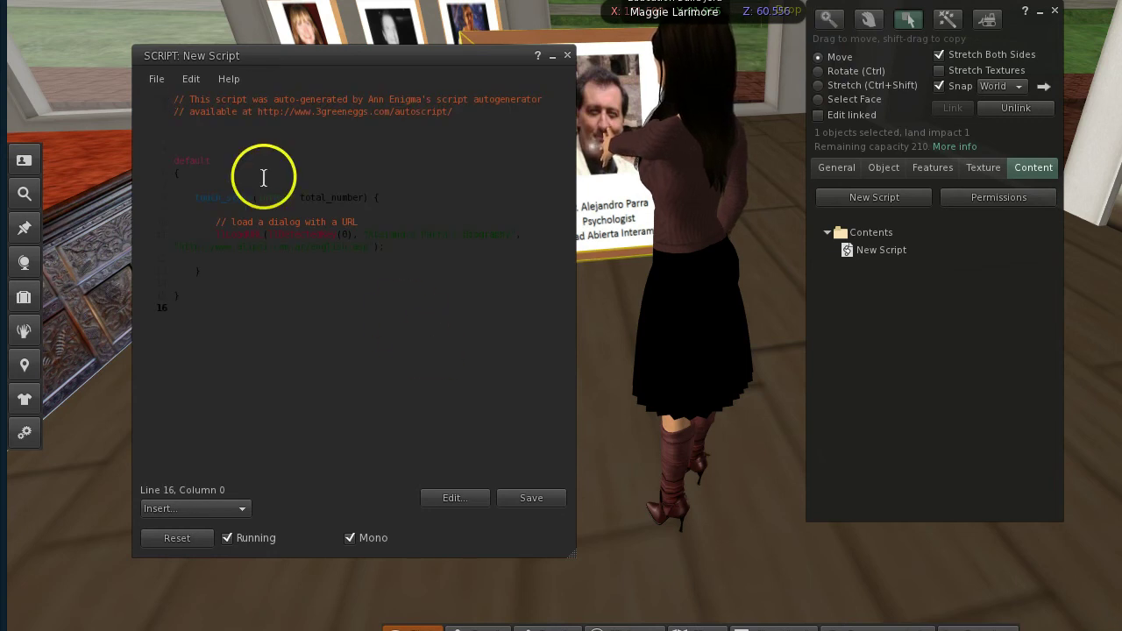
left_click(529, 496)
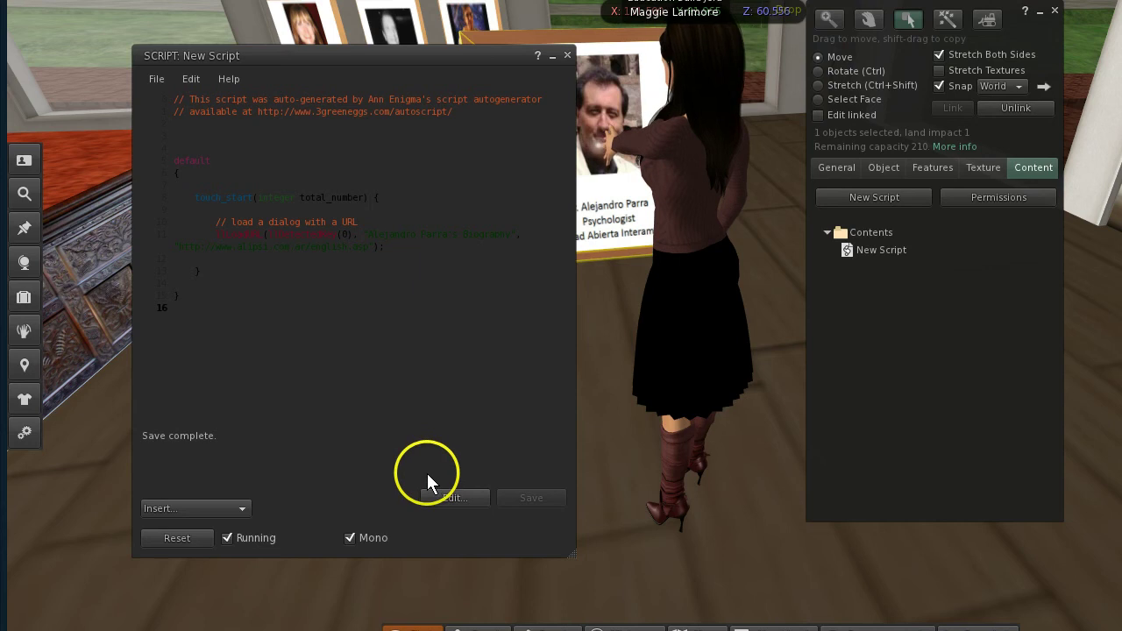
left_click(567, 55)
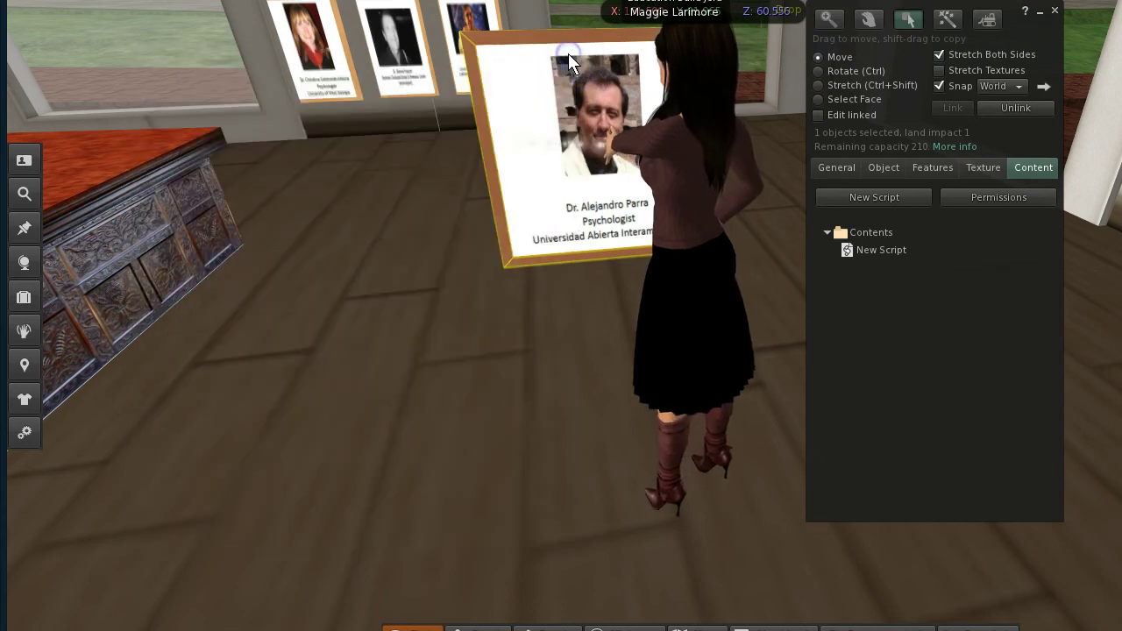
Close the Build floater, touch the portrait, and choose Go to page on the biography link
left_click(1055, 11)
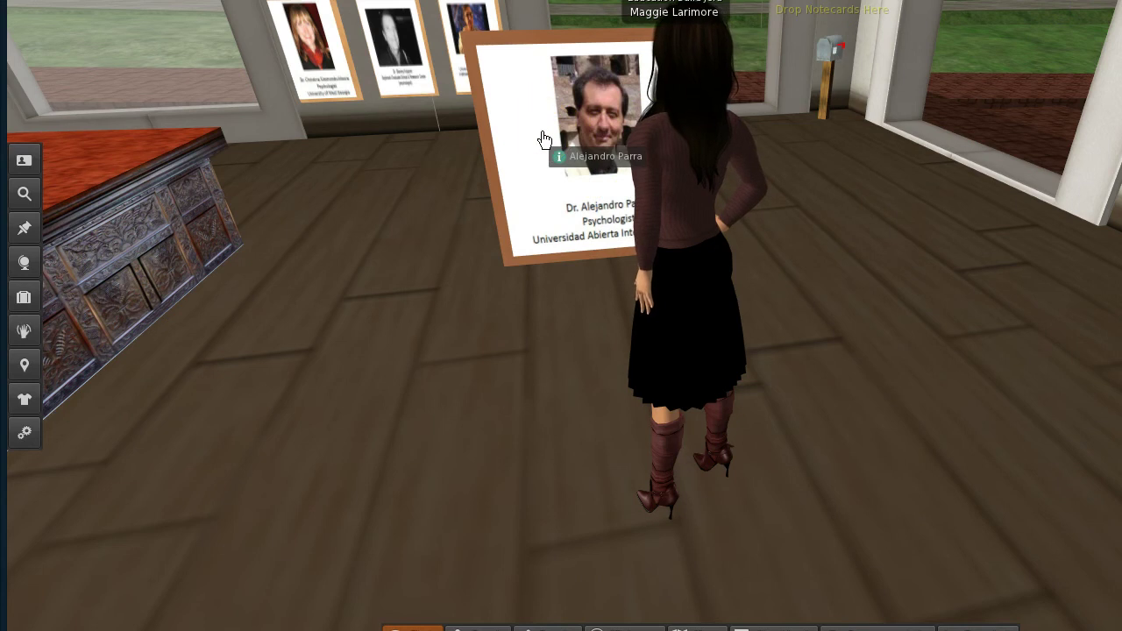
left_click(544, 139)
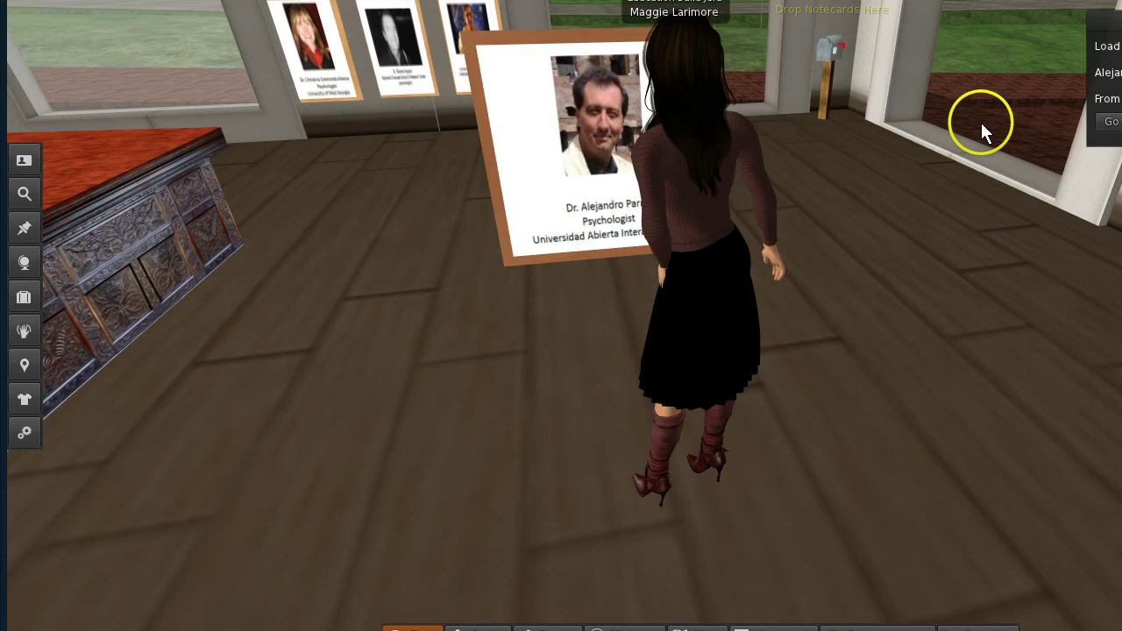
left_click_drag(1111, 21, 956, 32)
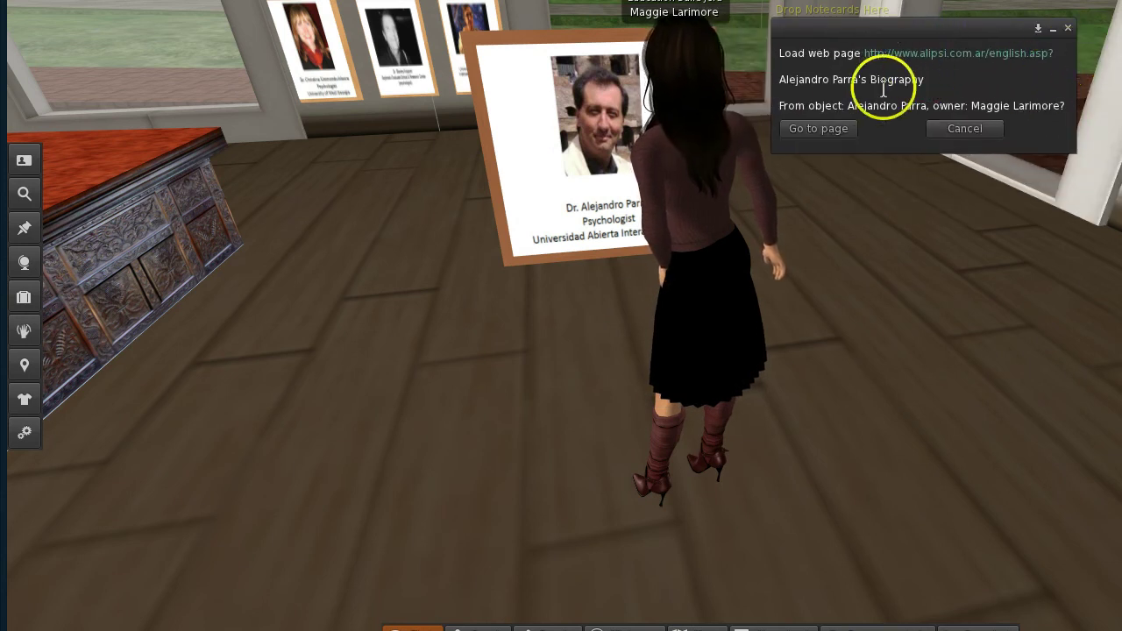
left_click(816, 128)
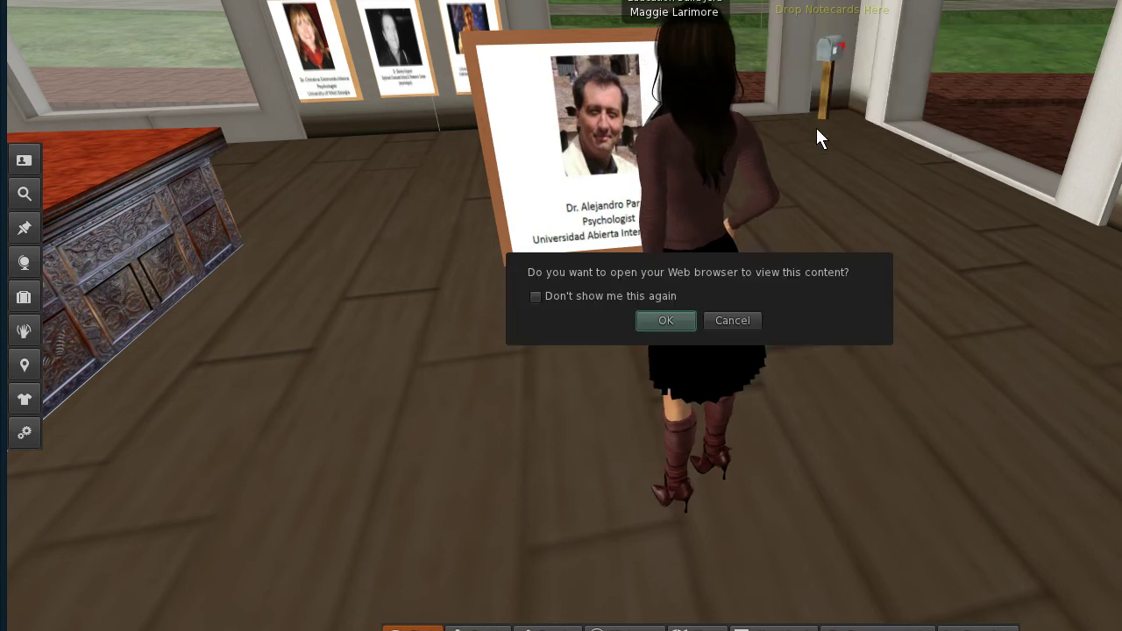
Open the Alipsi biography in Firefox, scroll to the bio, then close the browser and all tabs
left_click(672, 321)
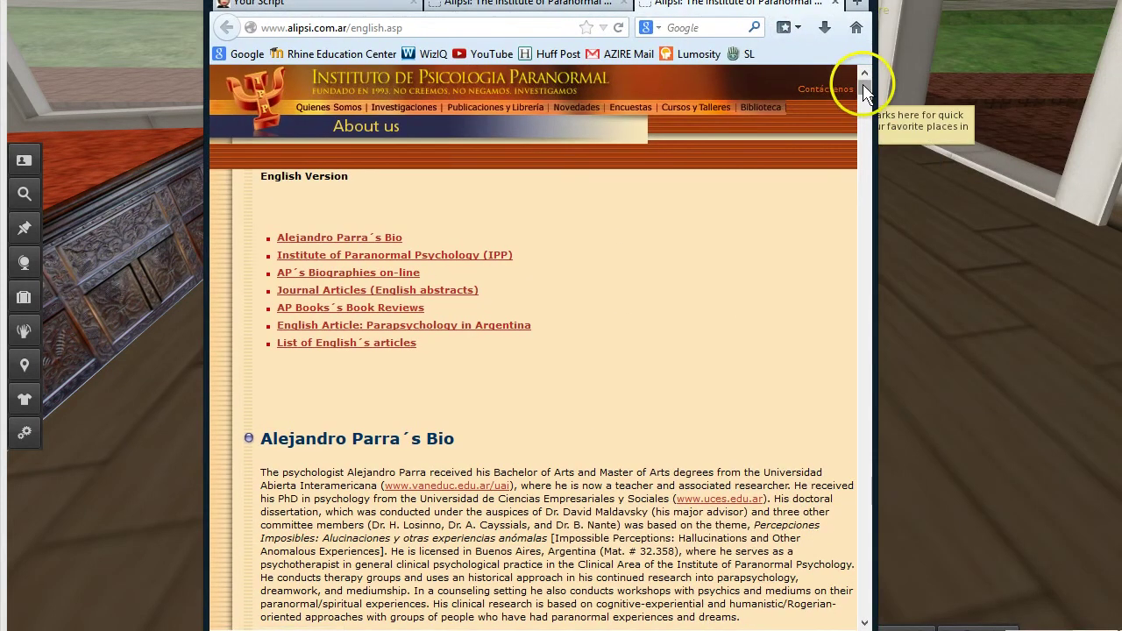
left_click_drag(863, 88, 866, 62)
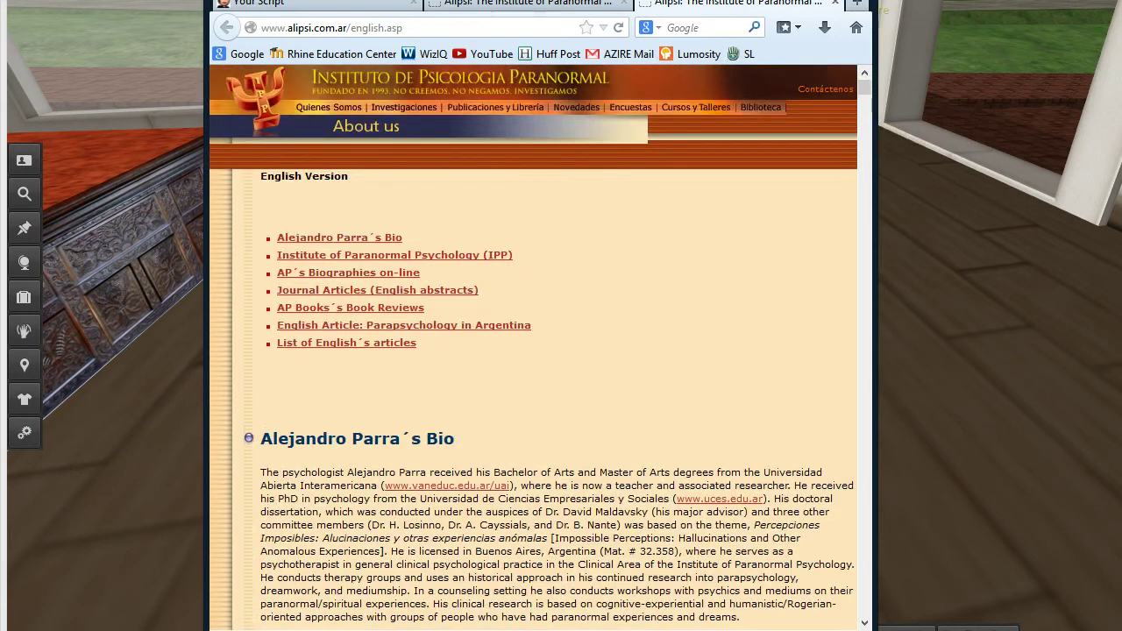
left_click(857, 7)
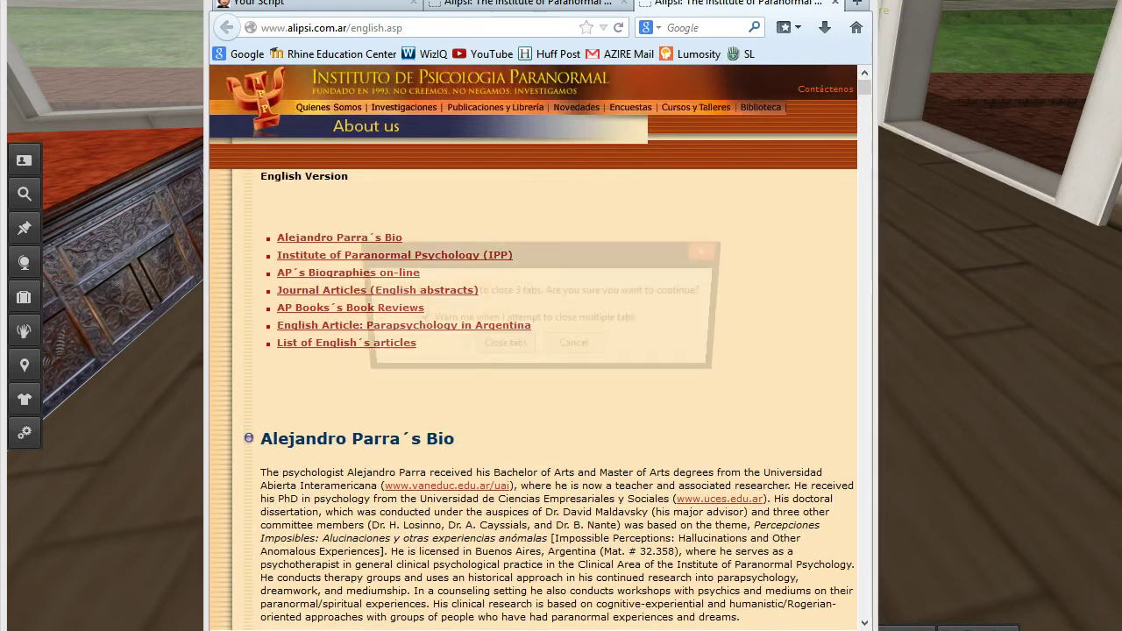
left_click(501, 350)
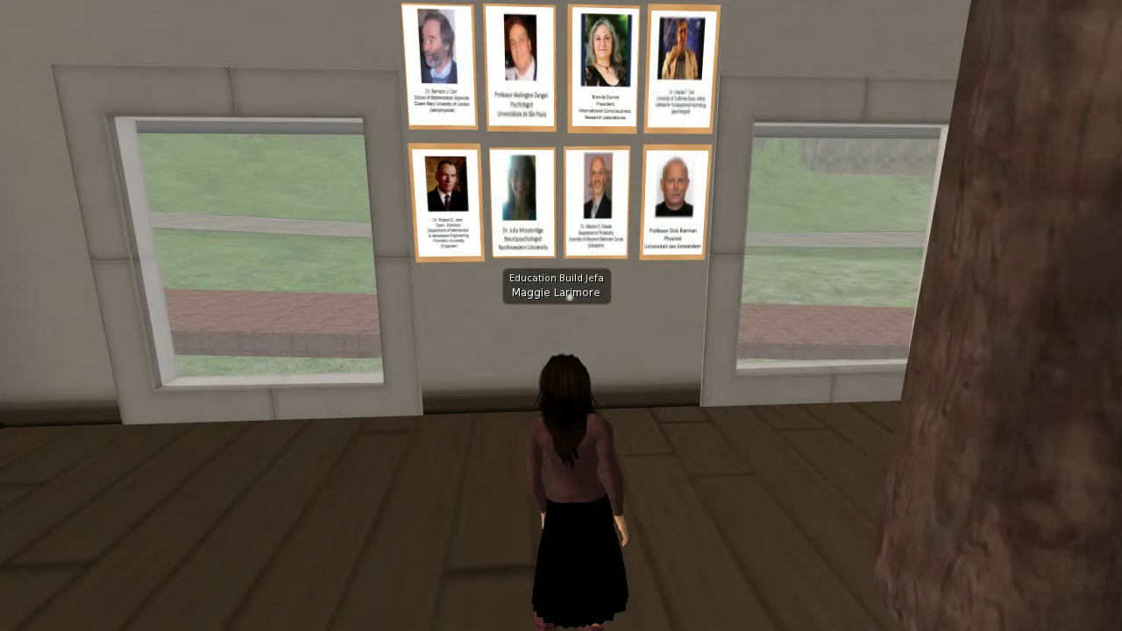
key("ctrl+i")
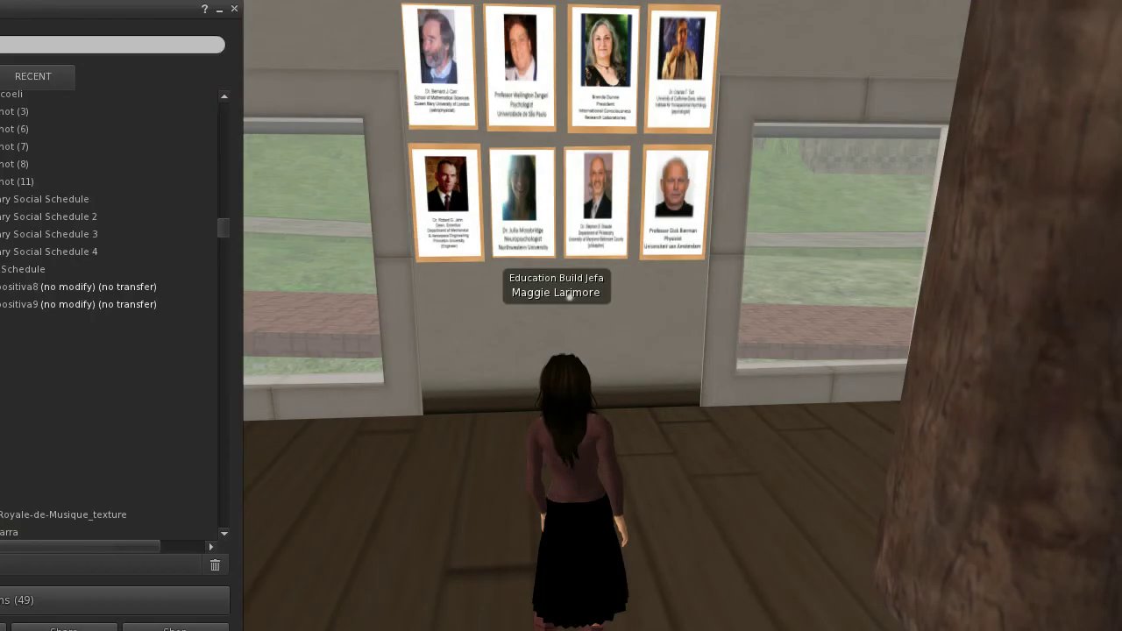
left_click(39, 74)
left_click_drag(70, 10, 193, 25)
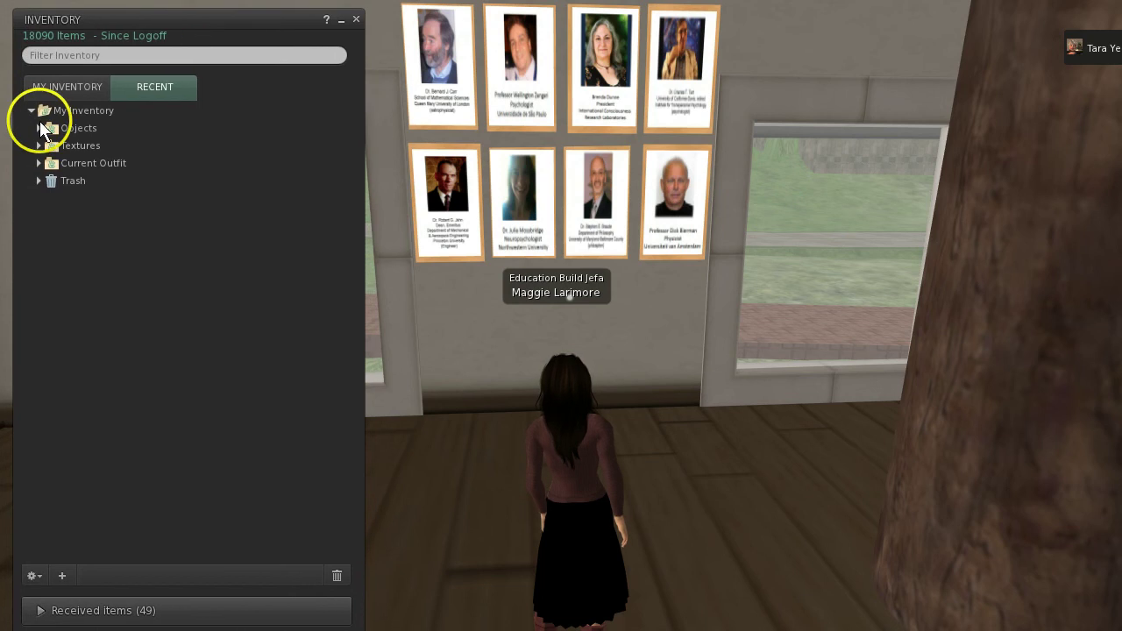
left_click(38, 128)
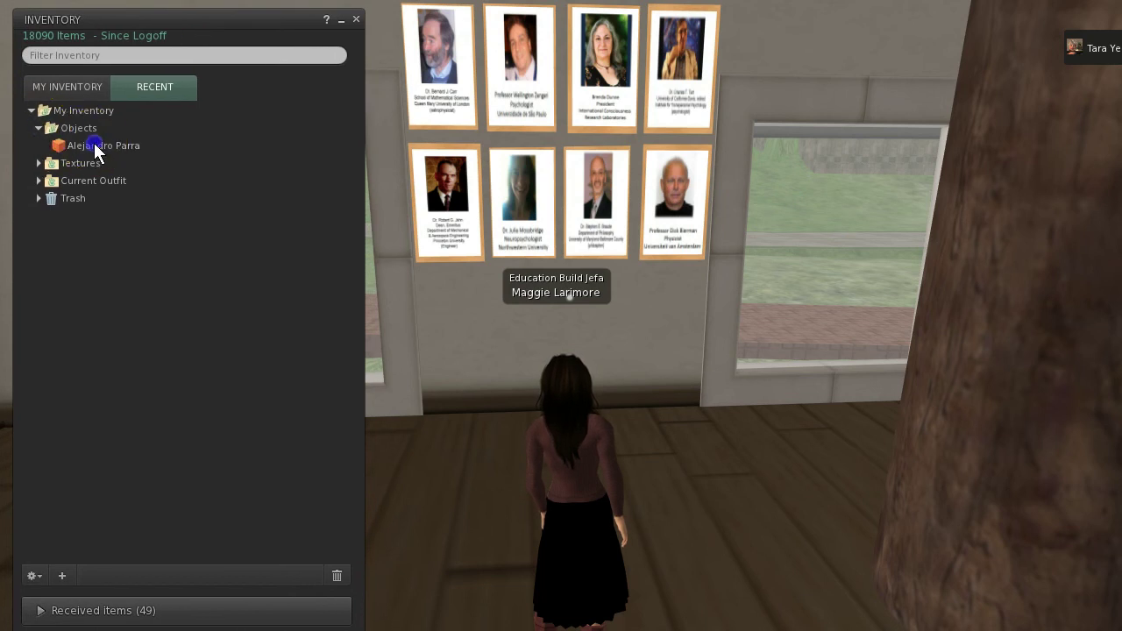
left_click_drag(94, 145, 362, 246)
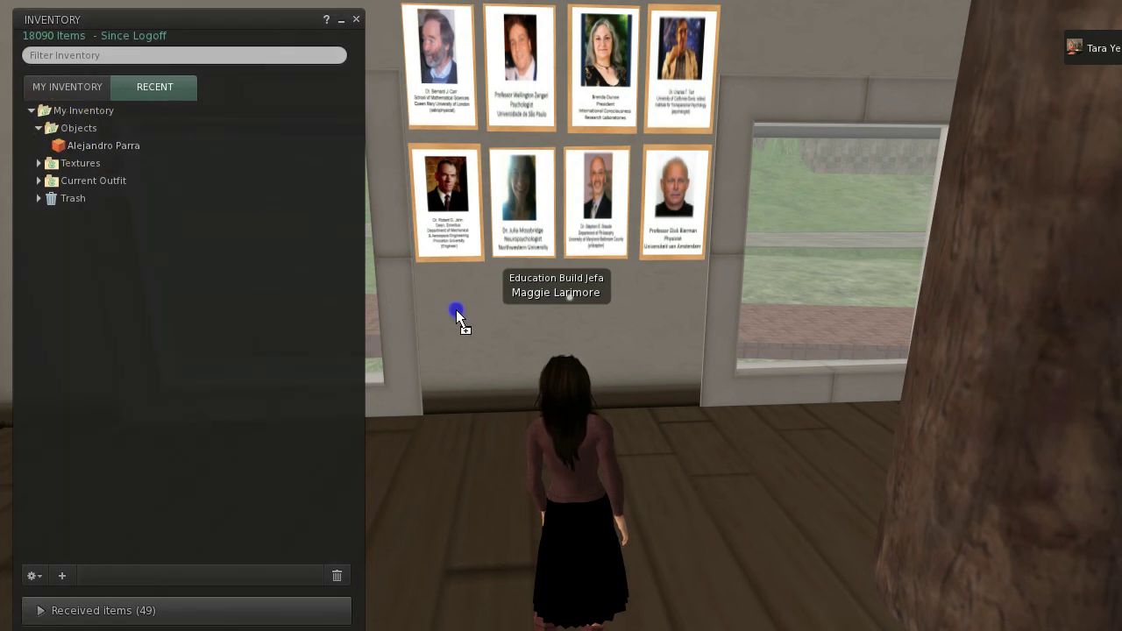
left_click_drag(456, 309, 456, 308)
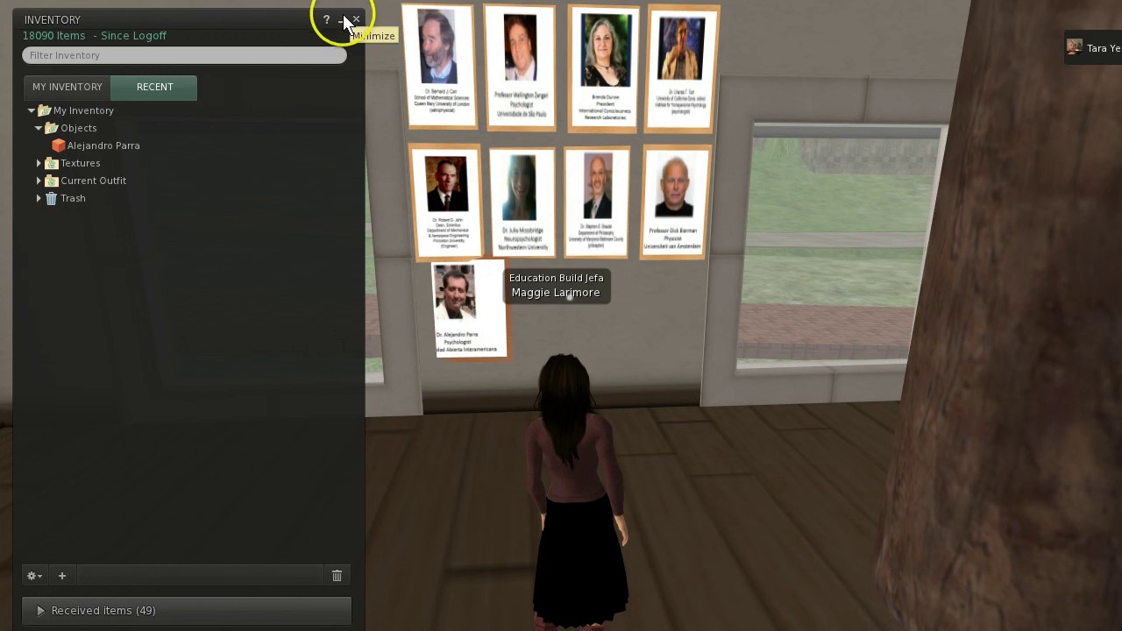
left_click(356, 20)
right_click(460, 332)
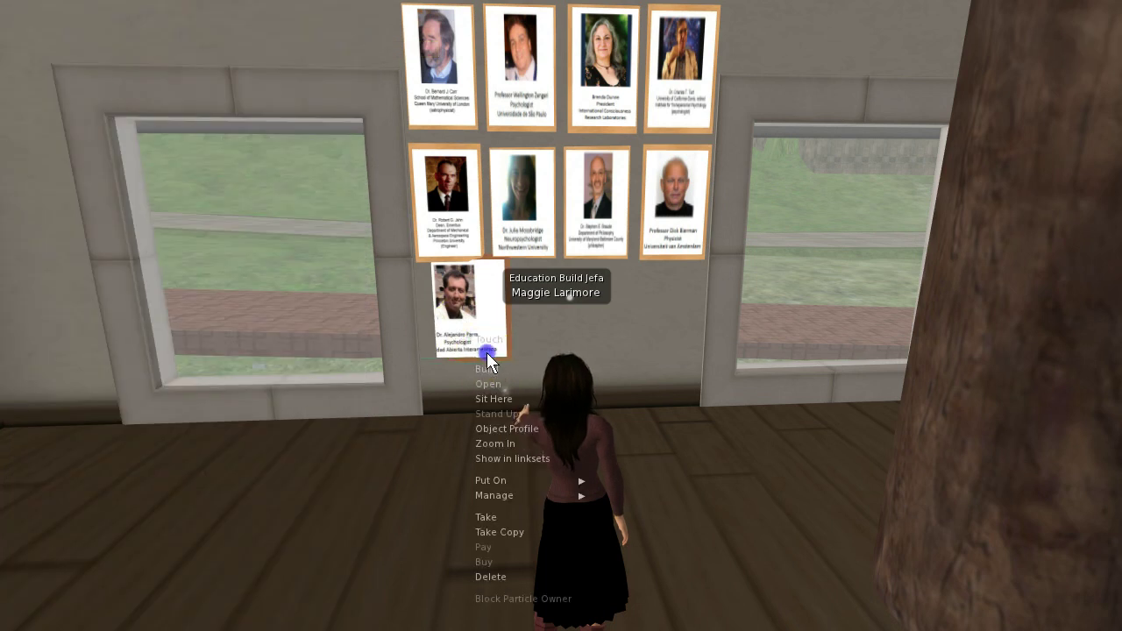
left_click(487, 354)
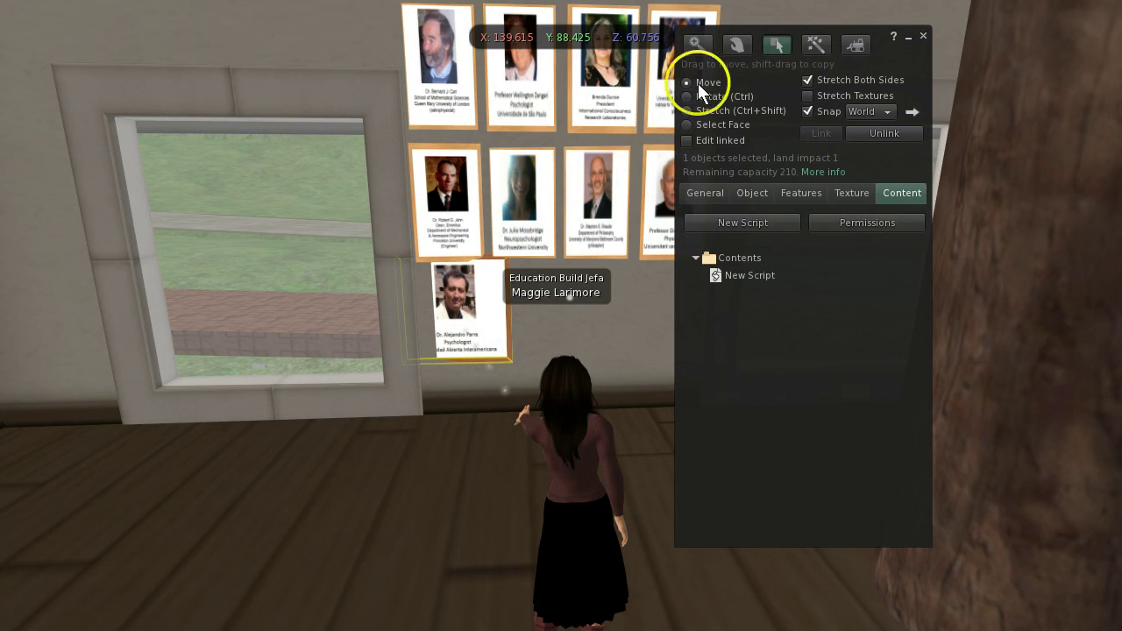
left_click(451, 312)
mouse_move(471, 305)
left_mouse_down()
mouse_move(474, 320)
mouse_move(457, 307)
mouse_move(456, 323)
mouse_move(458, 313)
left_mouse_up()
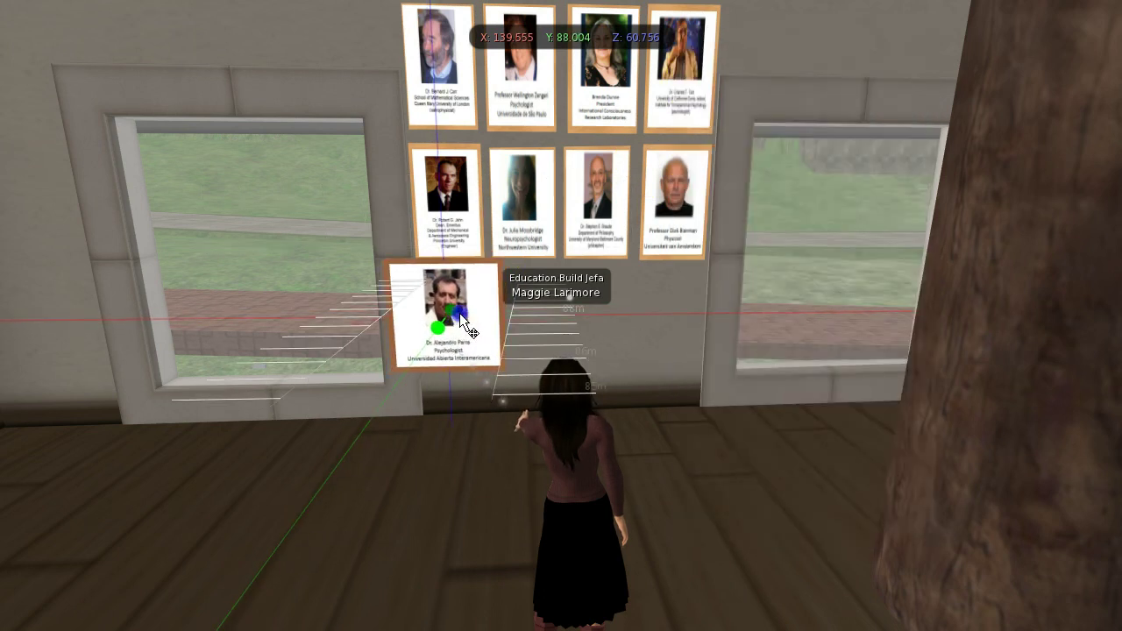
Check the Jahn portrait's size values on its Object tab for comparison
left_click(449, 208)
right_click(463, 210)
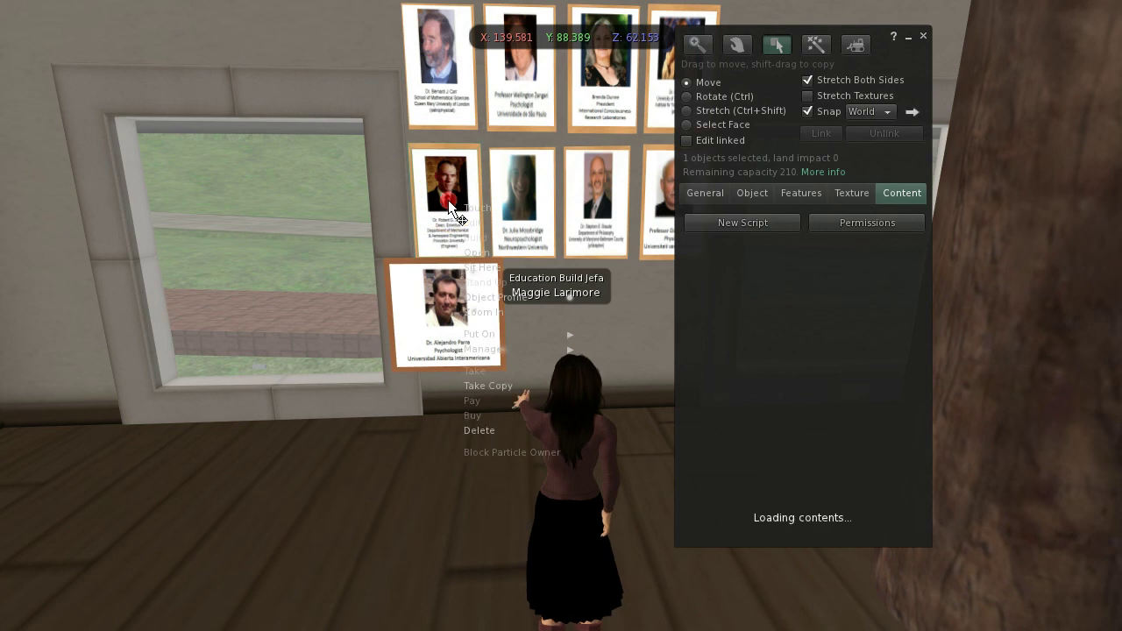
left_click(477, 221)
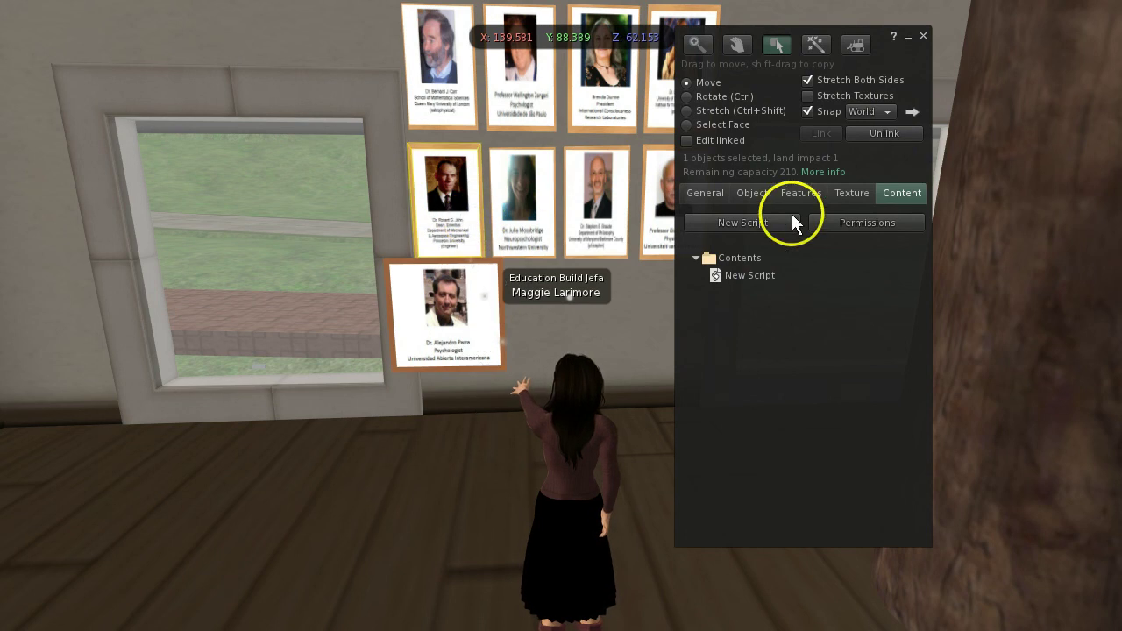
left_click(709, 193)
left_click(752, 192)
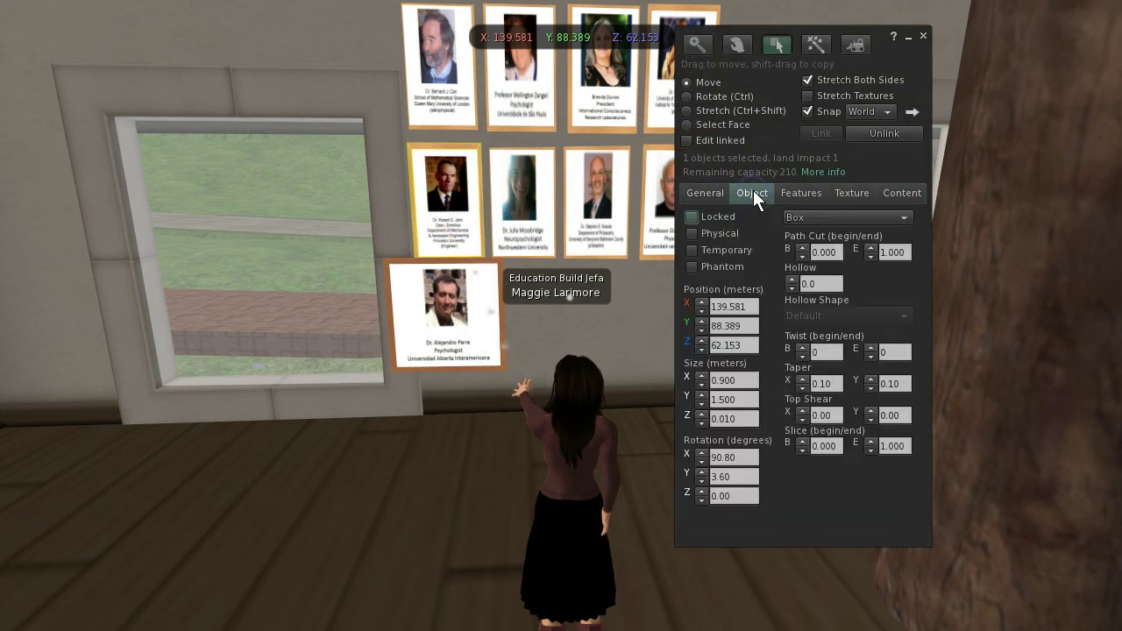
left_click(740, 419)
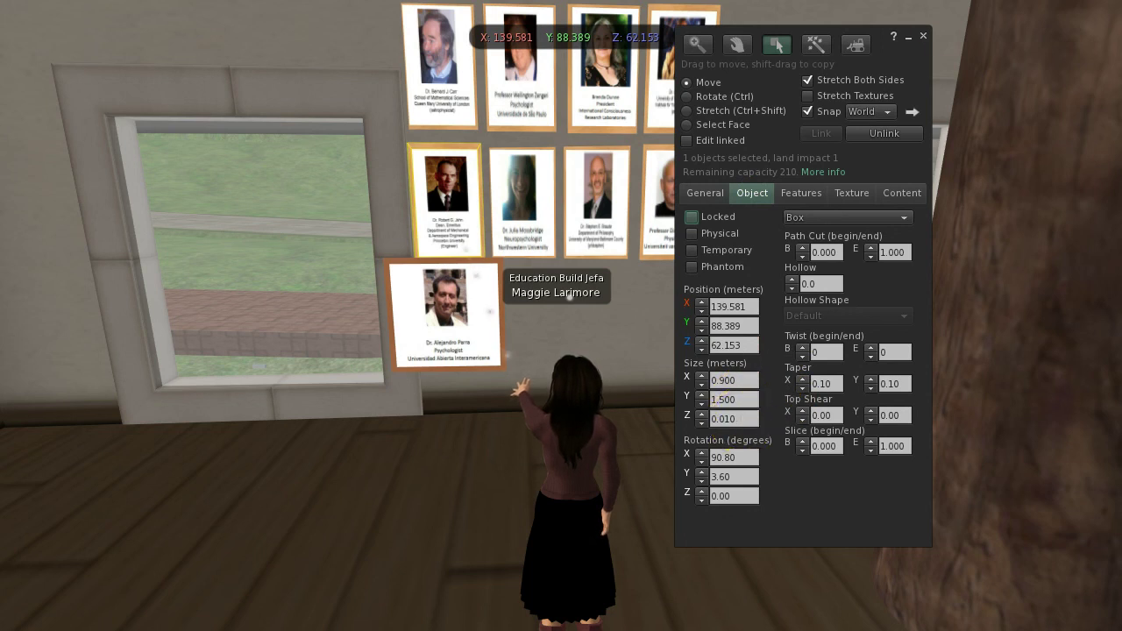
left_click(922, 36)
right_click(425, 331)
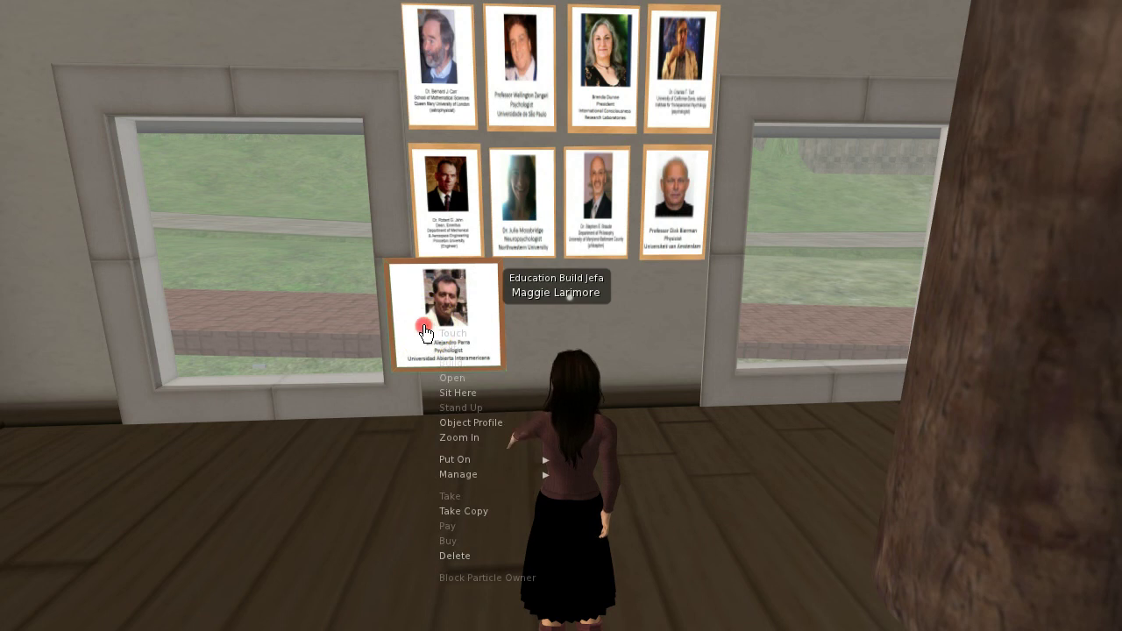
left_click(459, 366)
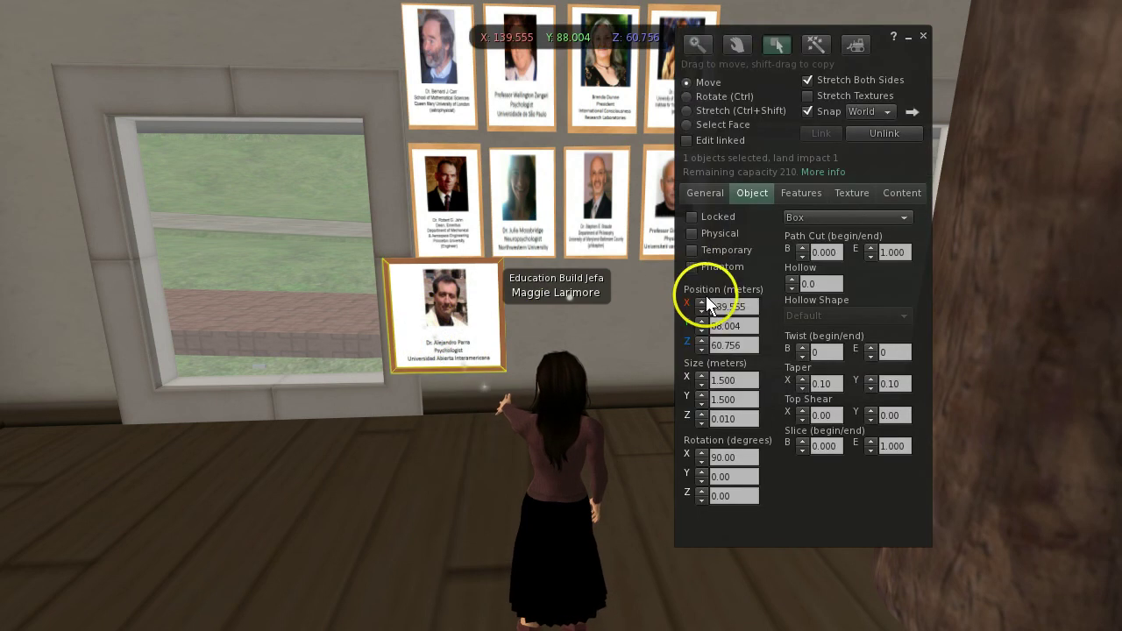
left_click(729, 380)
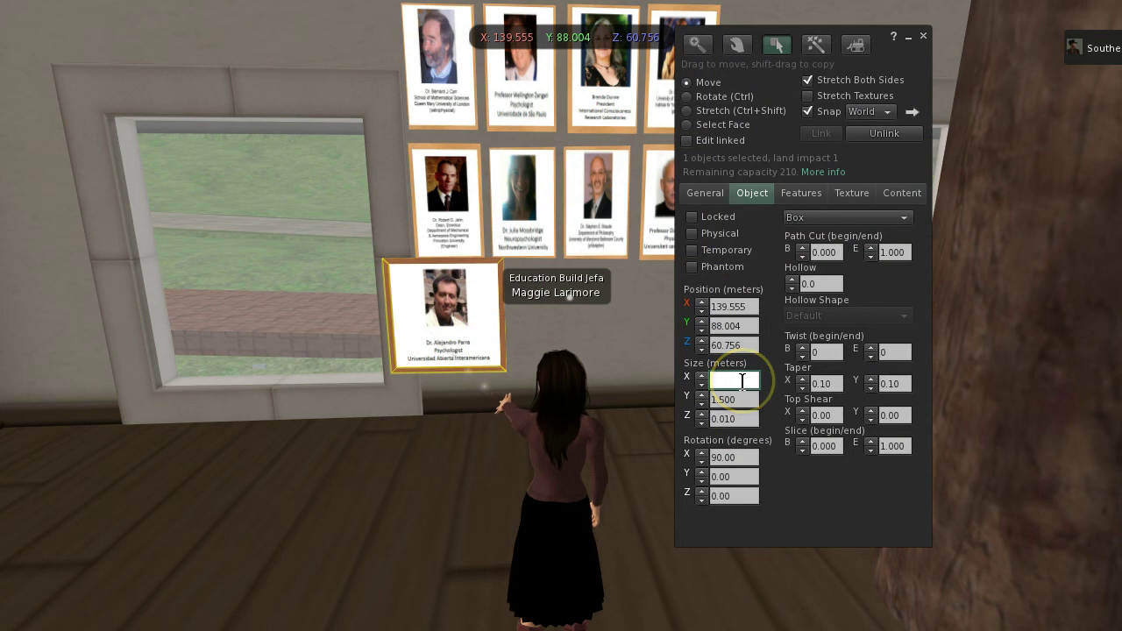
type(".9")
key("Tab")
type("1.5")
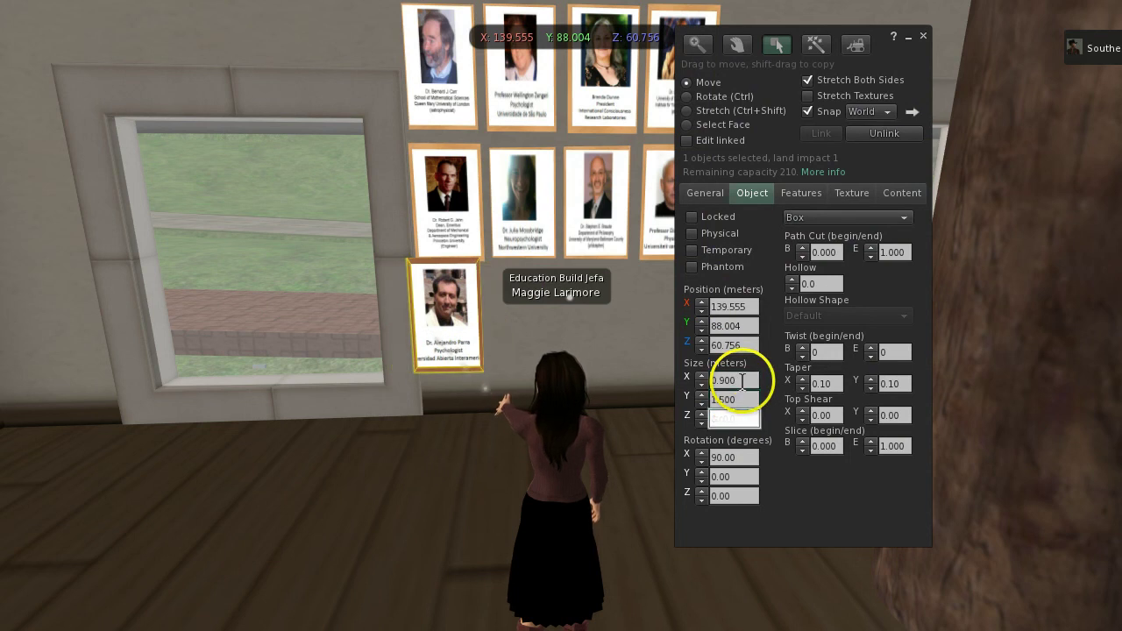
key("Tab")
left_click(756, 276)
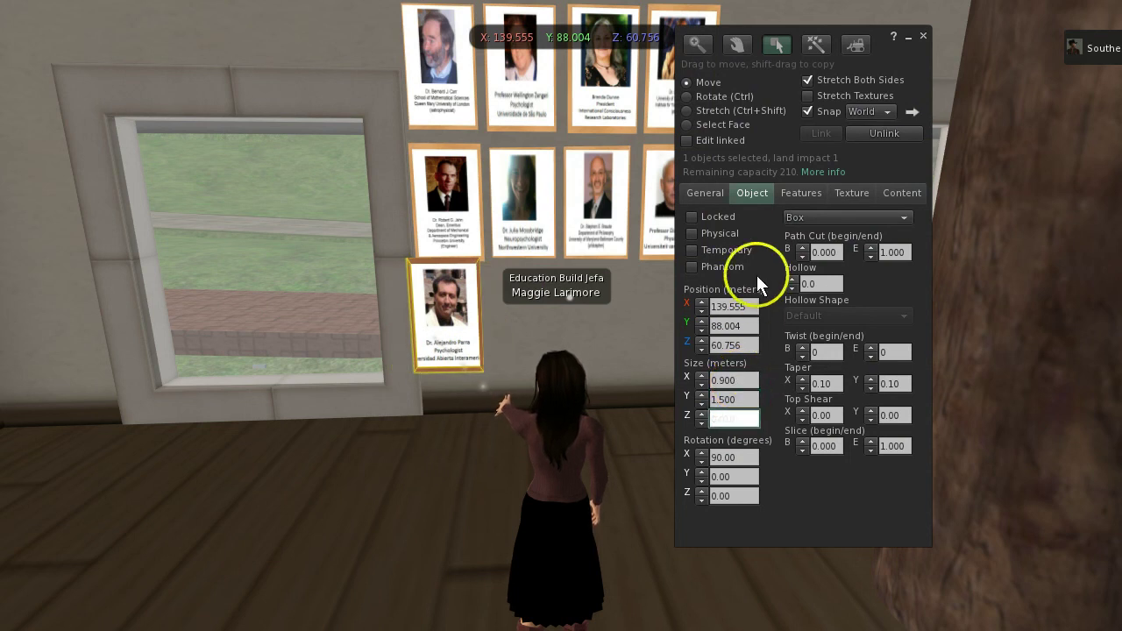
left_click(709, 198)
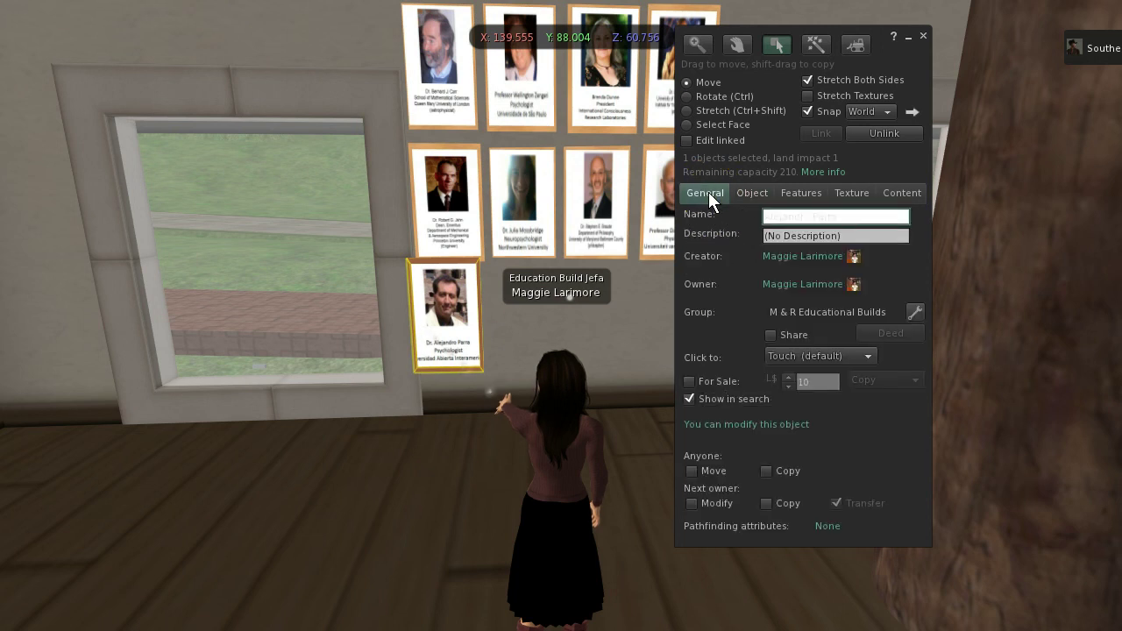
Push the picture flush into the wall, close the Build floater, and walk round to view it side-on
mouse_move(449, 323)
left_mouse_down()
mouse_move(464, 300)
mouse_move(456, 322)
mouse_move(458, 312)
mouse_move(479, 319)
mouse_move(463, 269)
mouse_move(458, 317)
mouse_move(456, 307)
left_mouse_up()
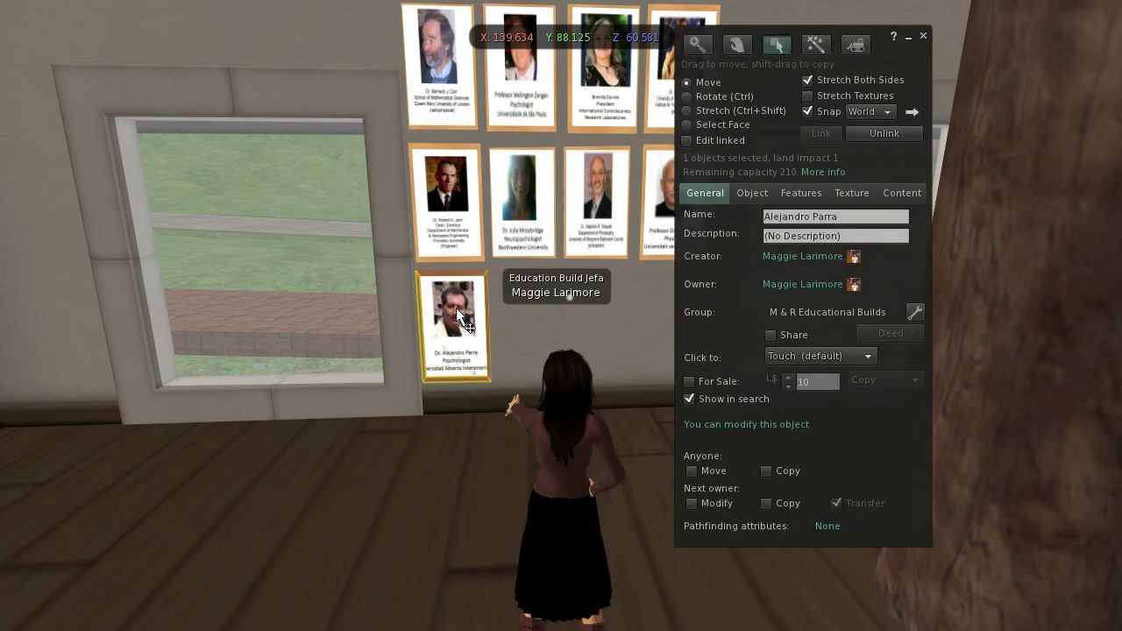
left_click(927, 35)
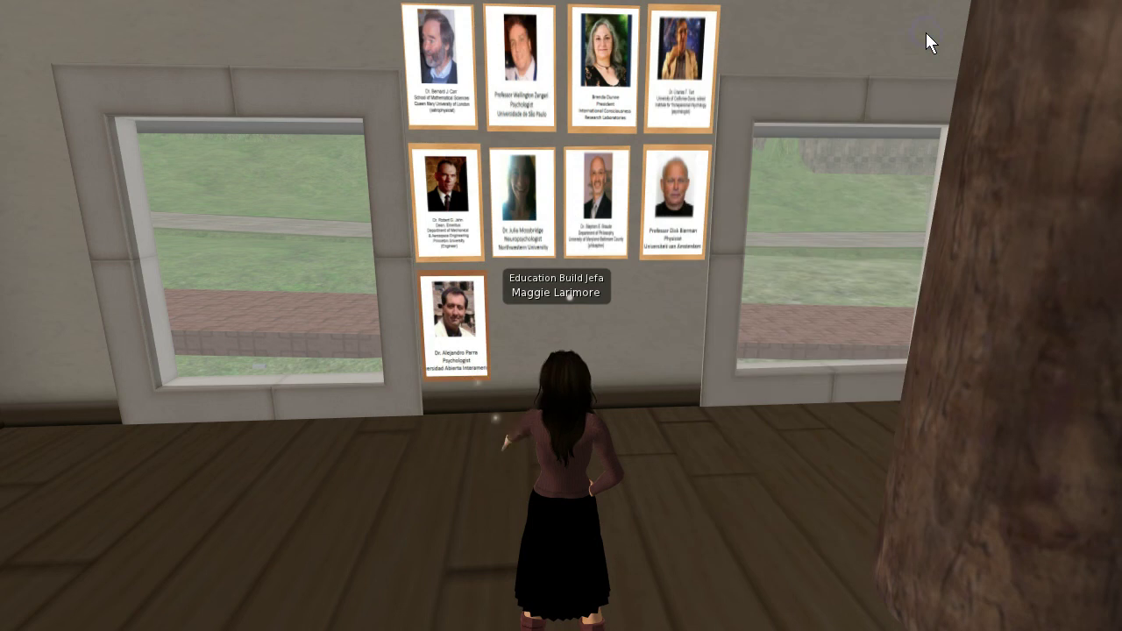
key("Left")
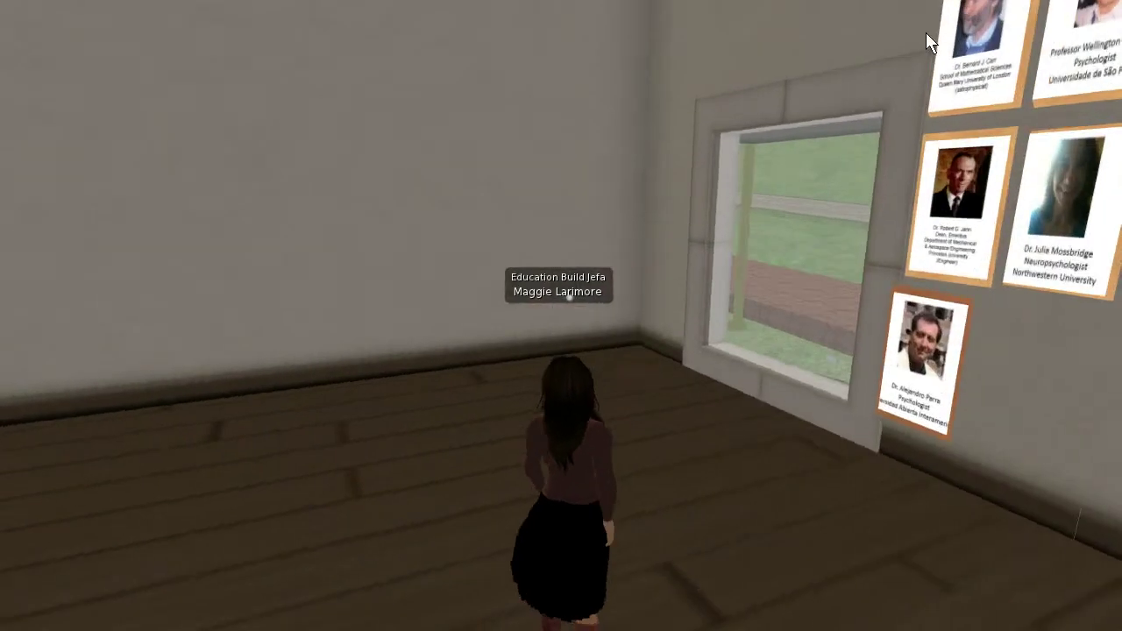
key("Up")
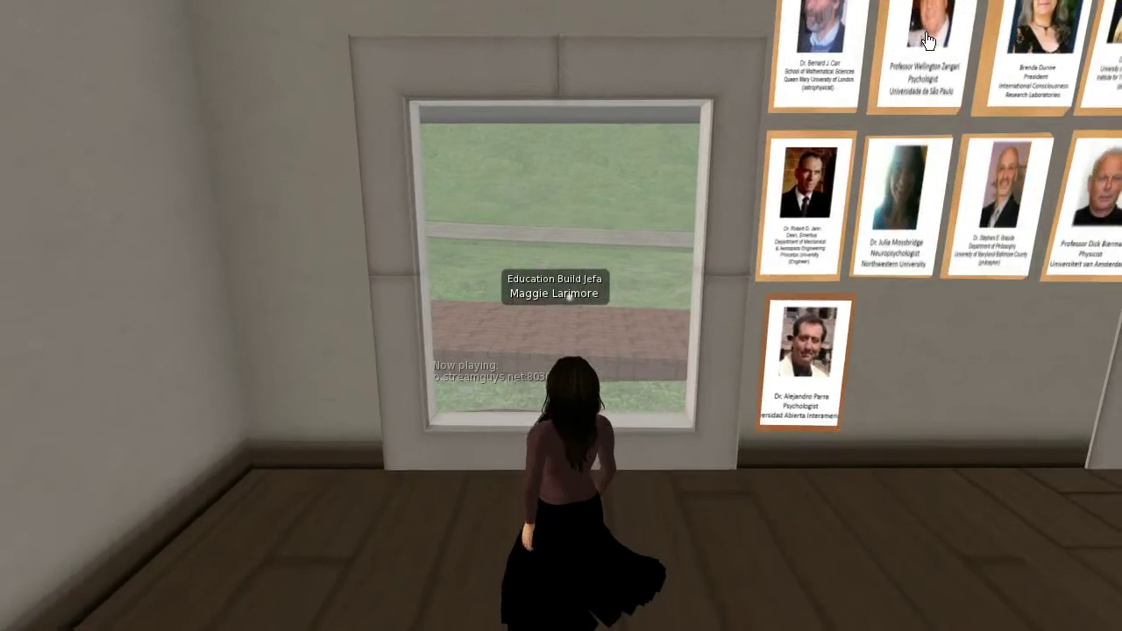
key("Right")
key("Right")
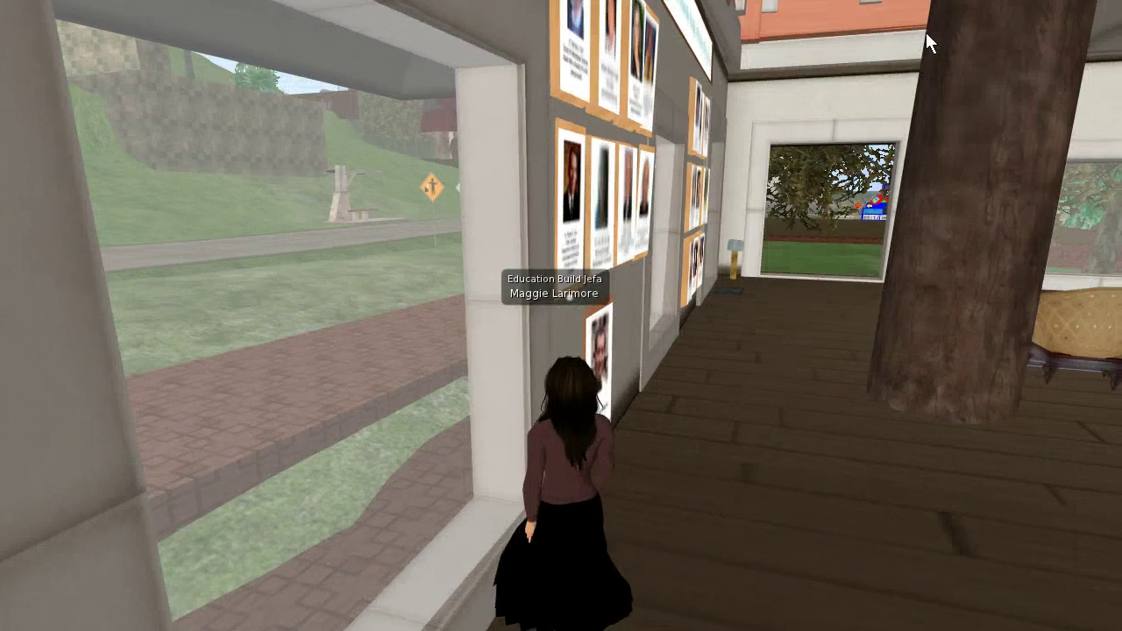
left_click_drag(615, 450, 595, 368)
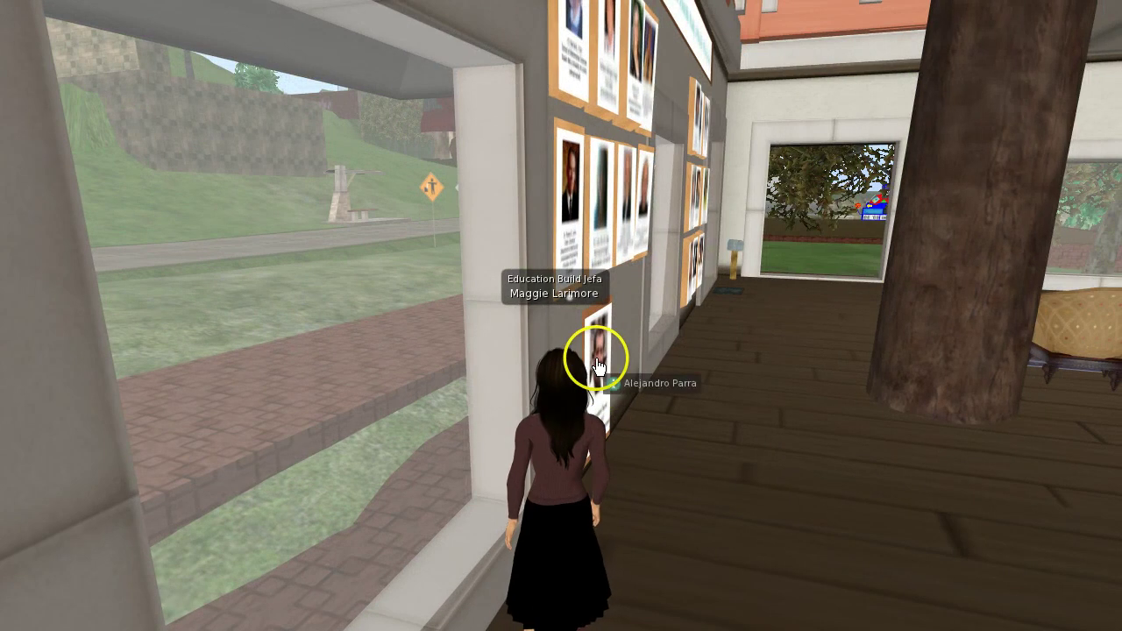
right_click(606, 360)
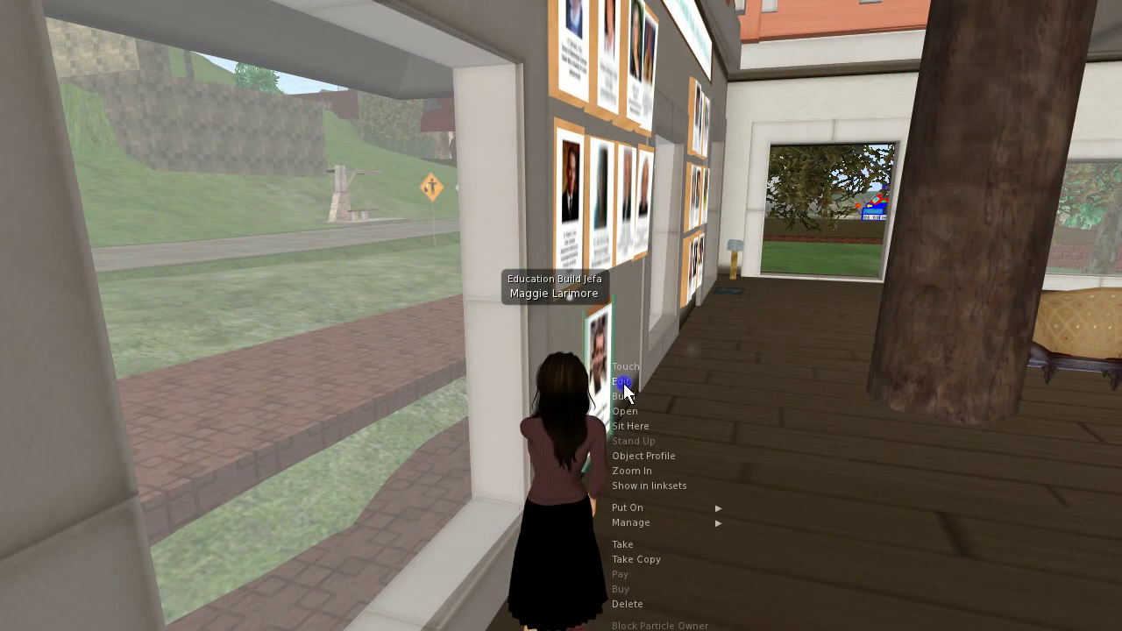
left_click(623, 384)
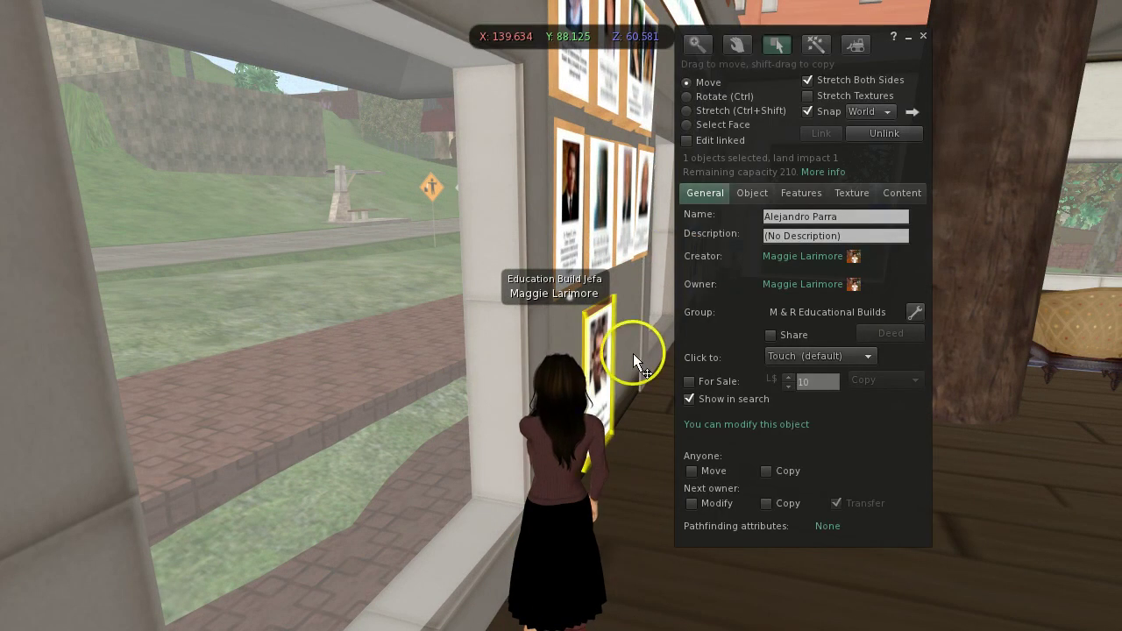
Exit the build editor and return the camera to the avatar beside the 'Online Courses Enrolling Now!' sign
key("Escape")
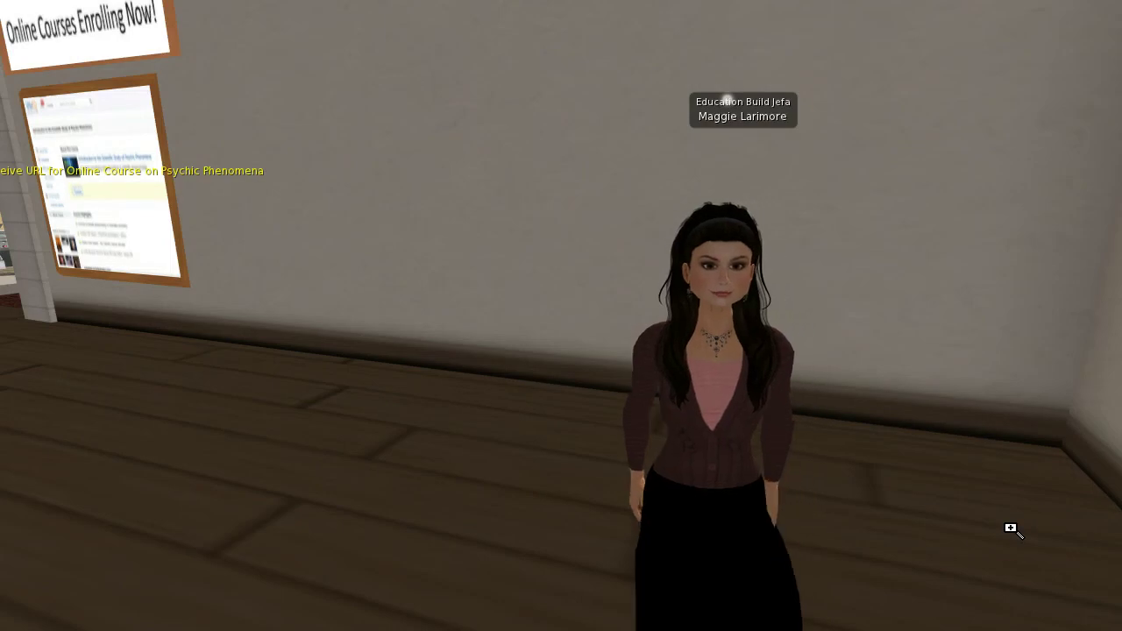
left_click(727, 505)
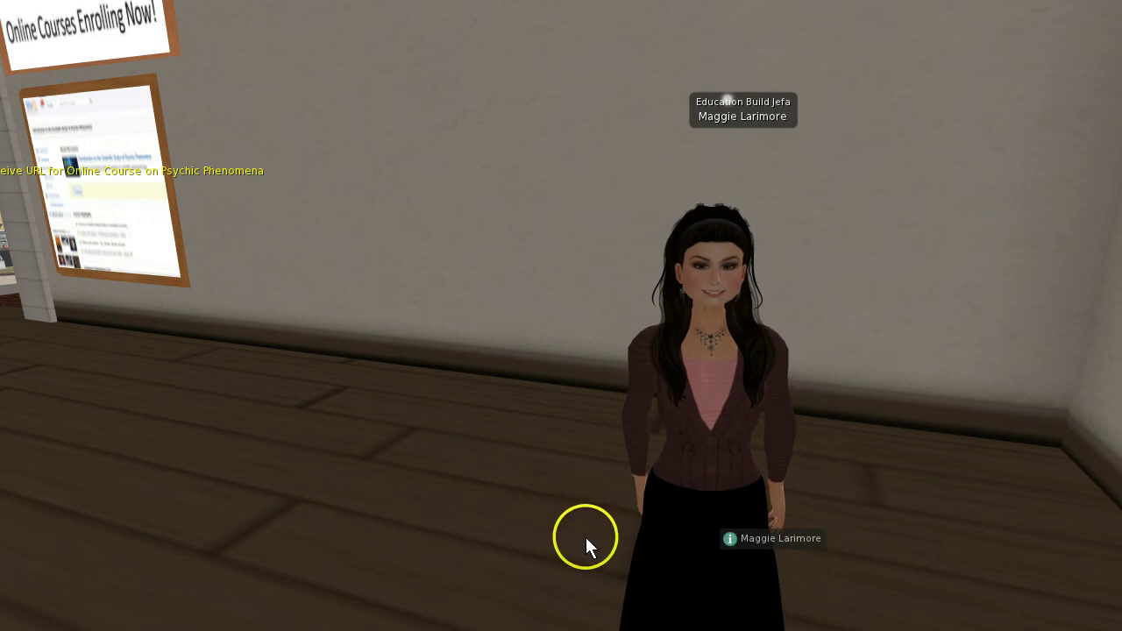